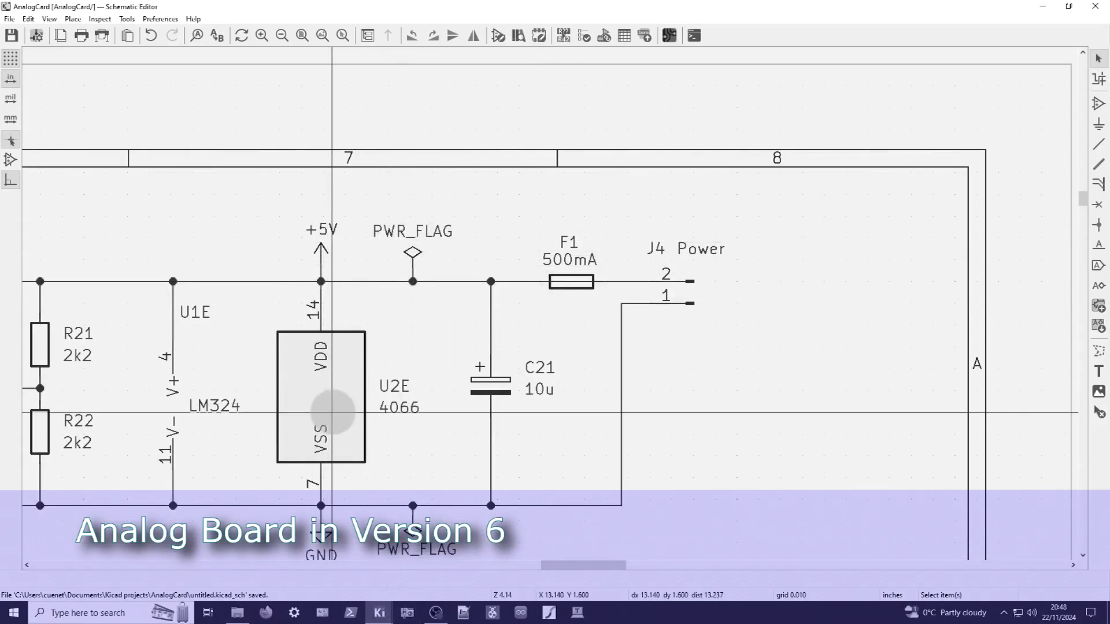
Step: Examine the AnalogCard schematic, from the power supply section to the oscillator, 4066 switching and audio input circuits
scroll(333, 440, down, 2)
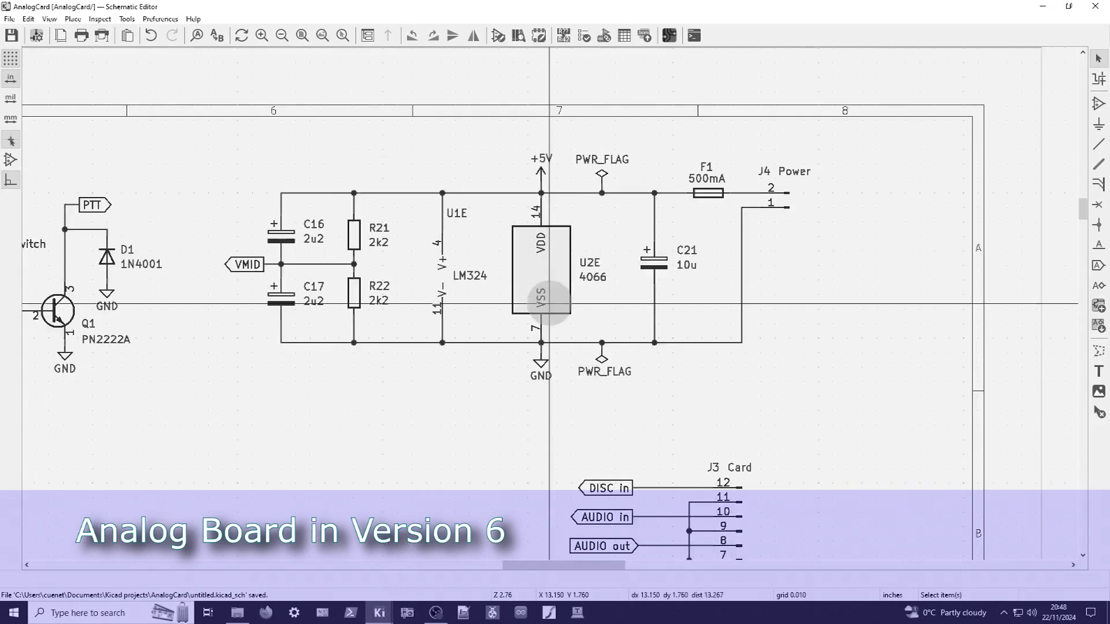
scroll(549, 303, up, 2)
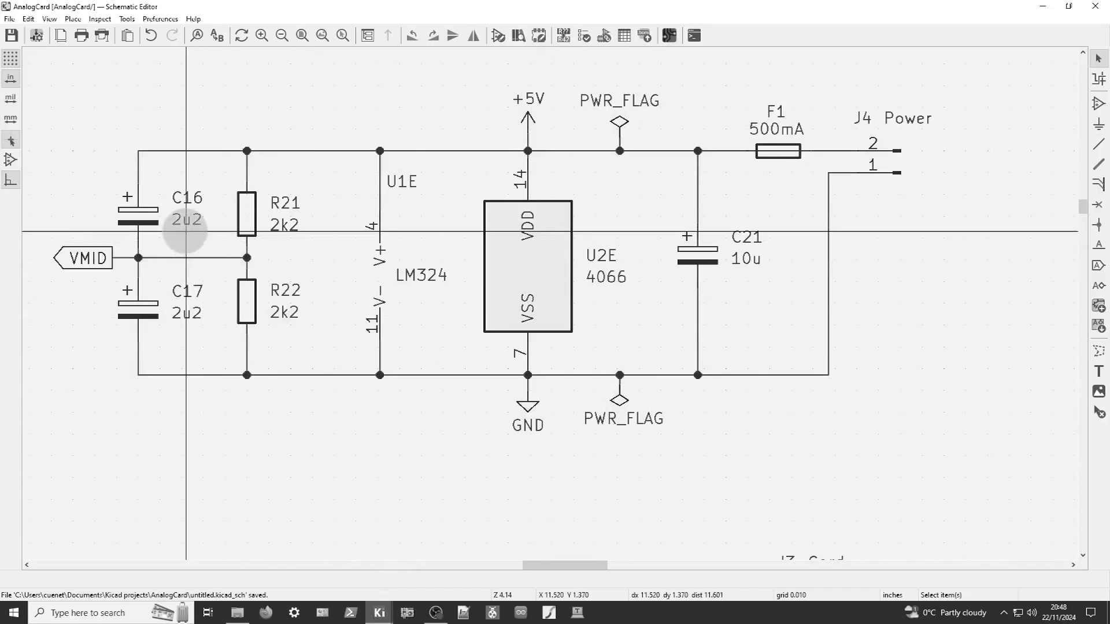
scroll(186, 231, down, 3)
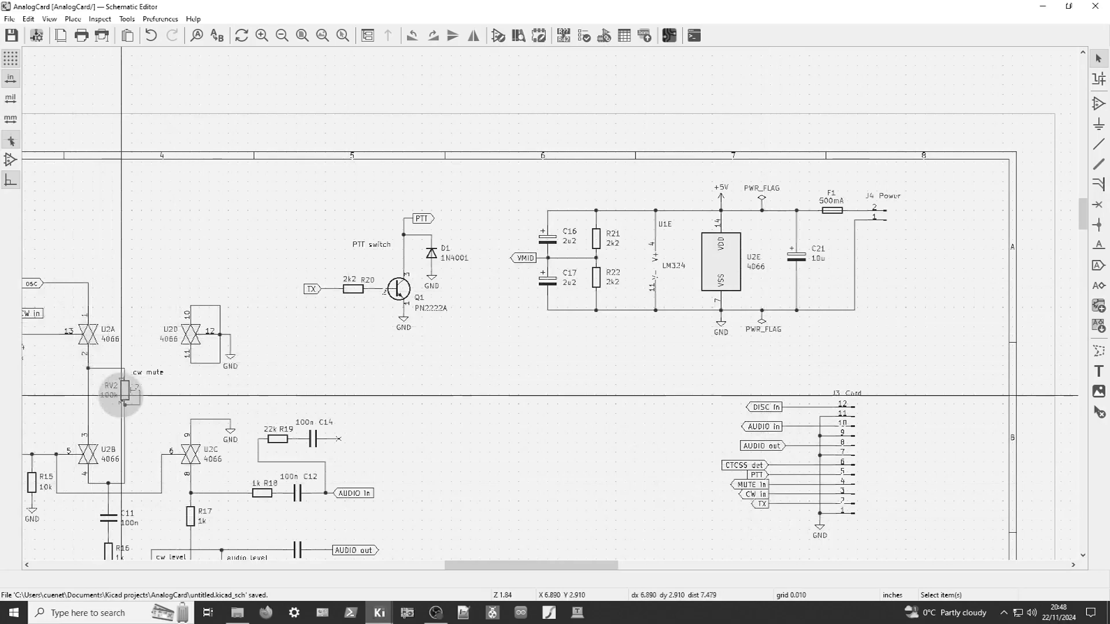
scroll(121, 395, down, 2)
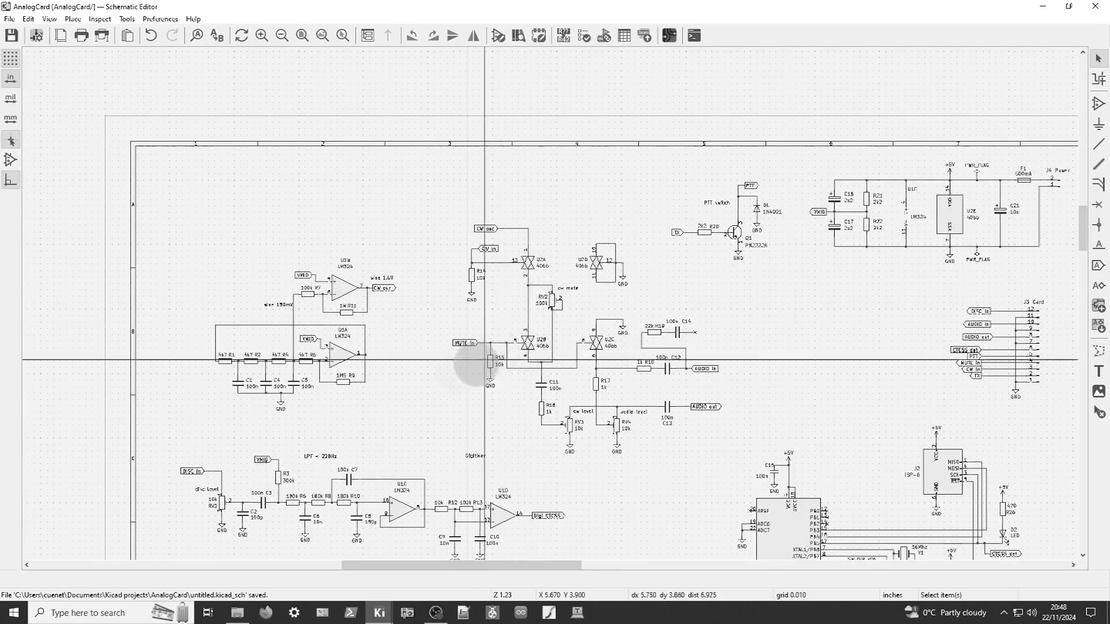
scroll(374, 355, up, 2)
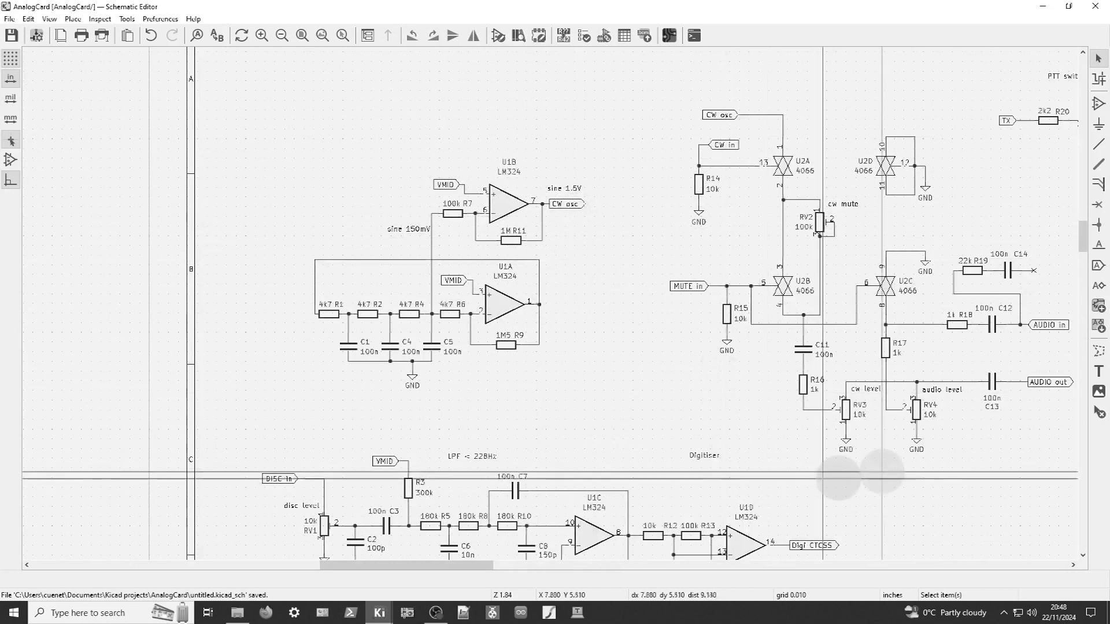
scroll(1001, 345, up, 2)
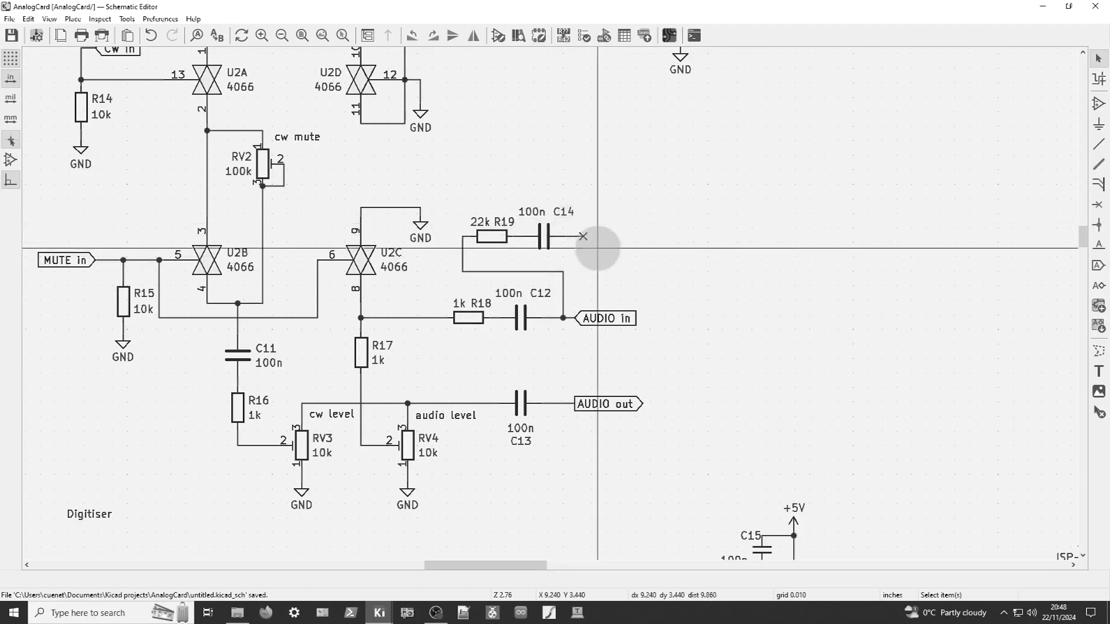
scroll(595, 253, up, 4)
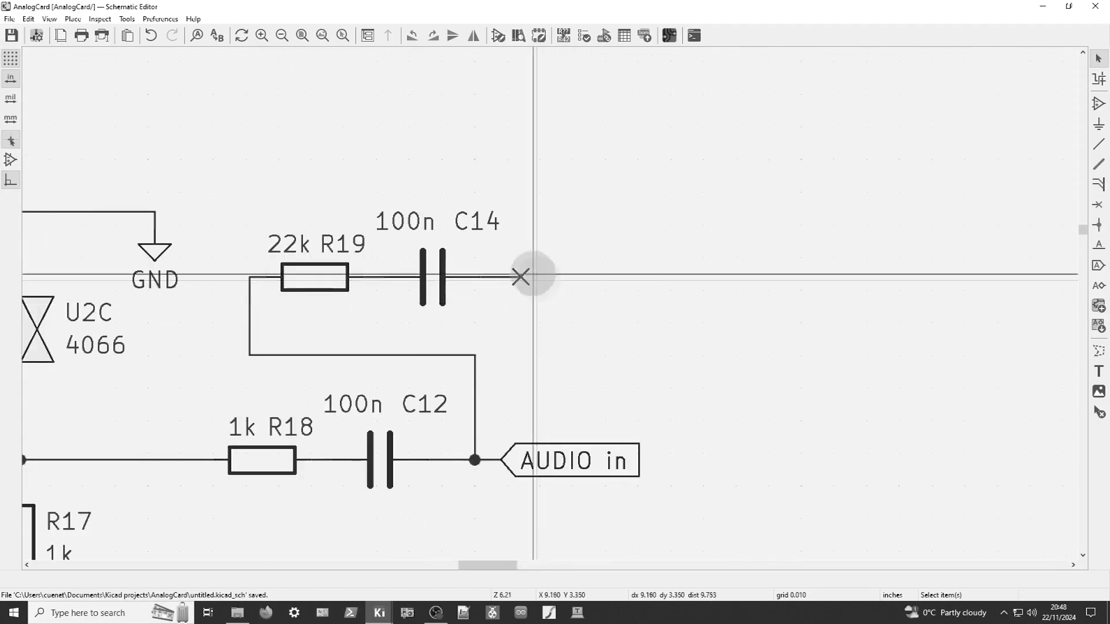
scroll(520, 277, up, 2)
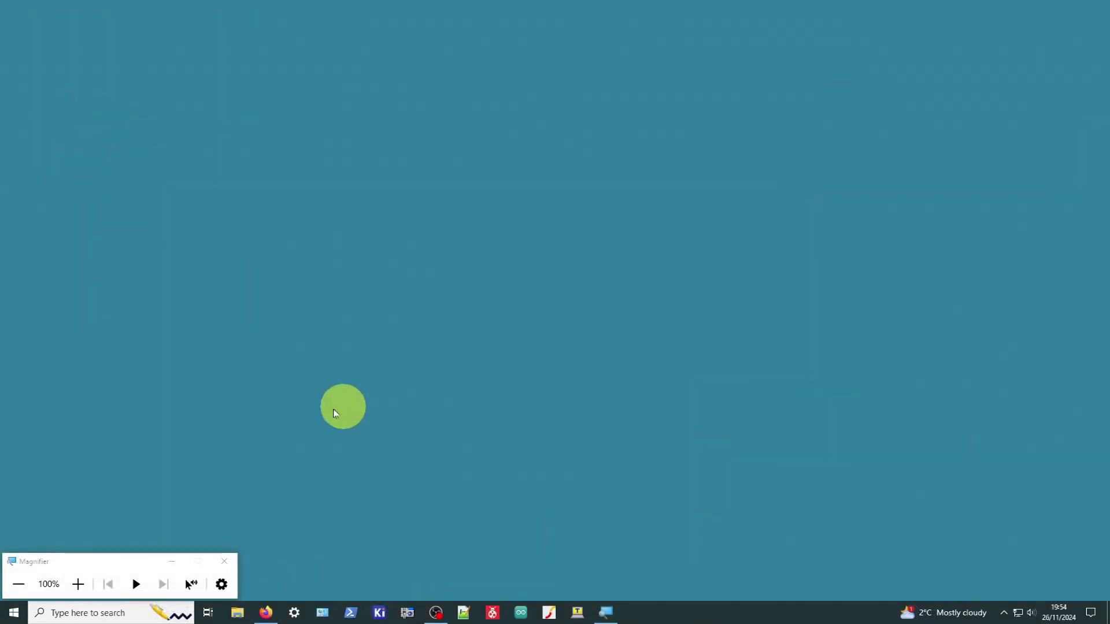
Step: Switch to Firefox and check the current stable version on the KiCad Windows Downloads page
click(265, 614)
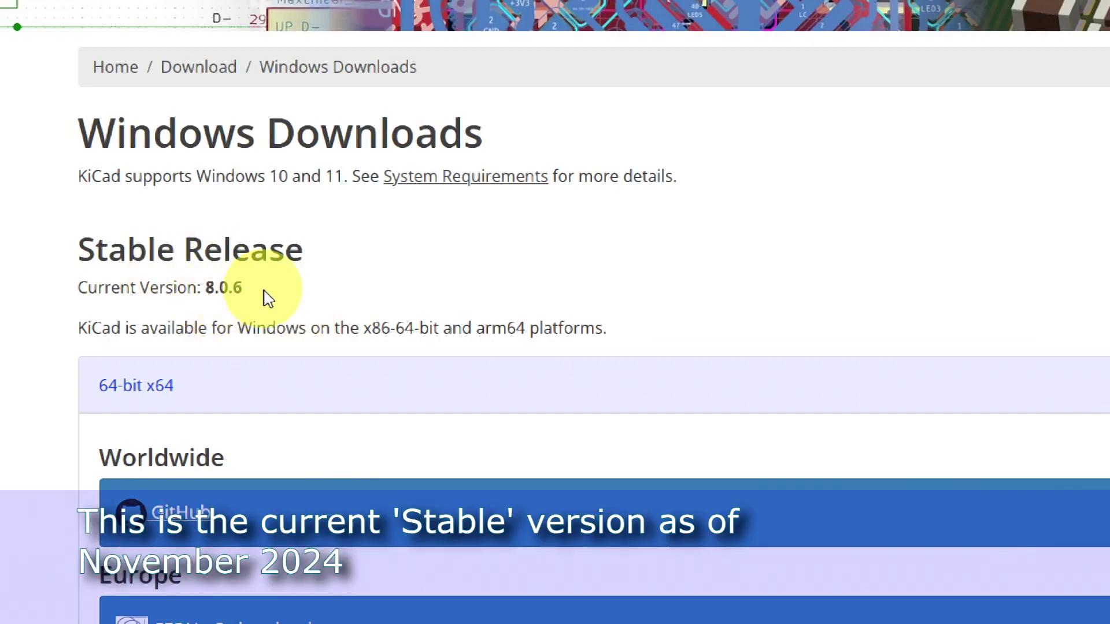
drag(263, 291, 75, 289)
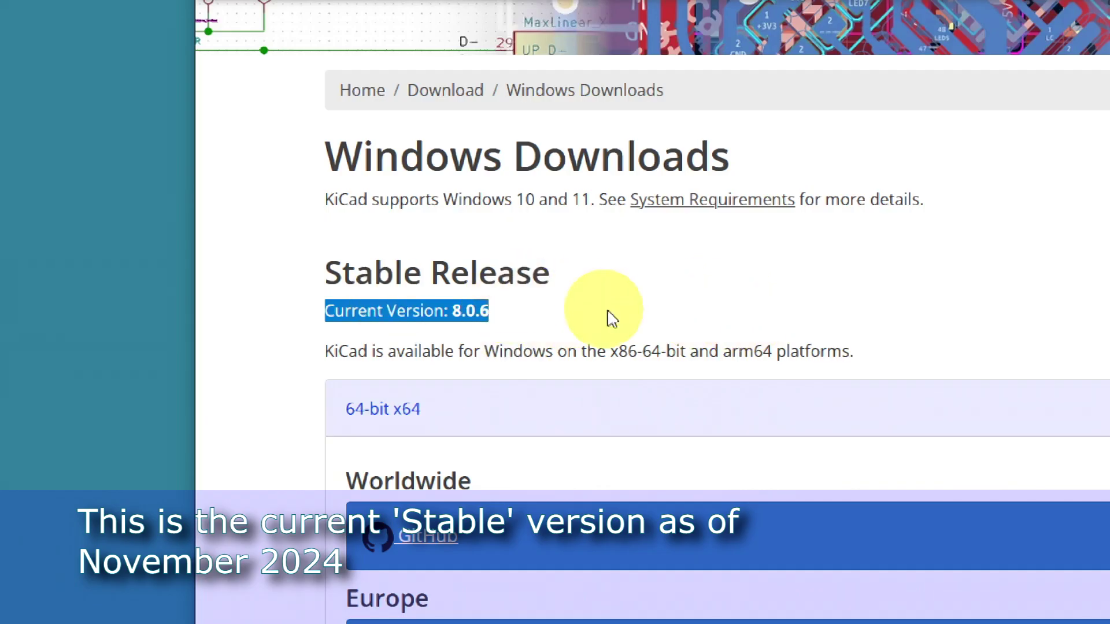
click(626, 314)
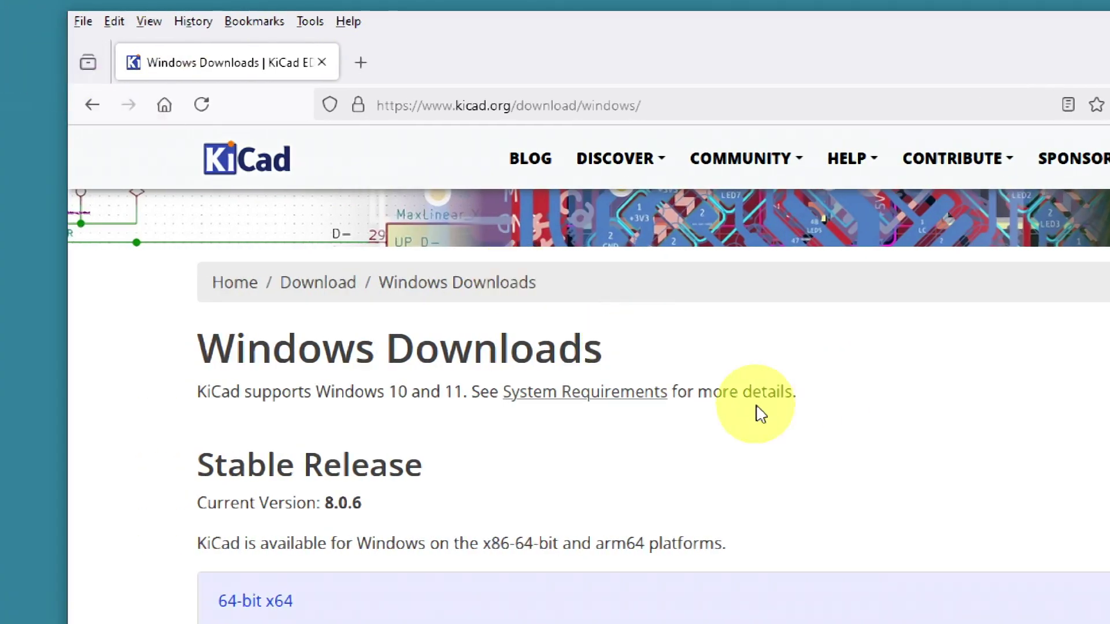
Step: Look through the regional download mirrors for the 64-bit x64 stable release and close the browser window
scroll(578, 408, down, 1)
scroll(578, 408, down, 4)
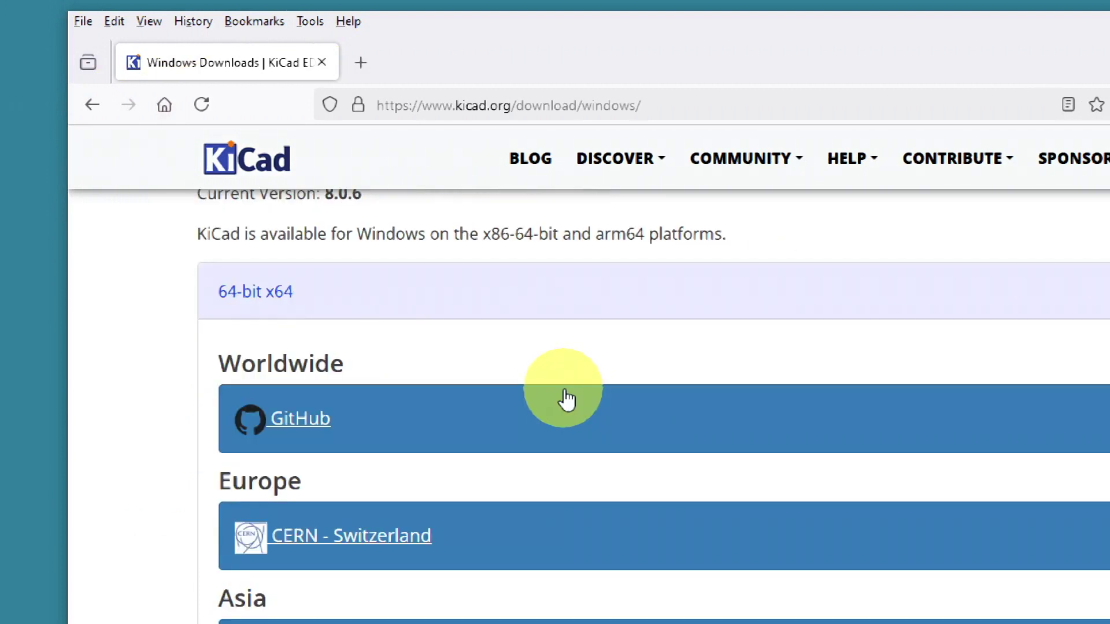
scroll(566, 399, up, 2)
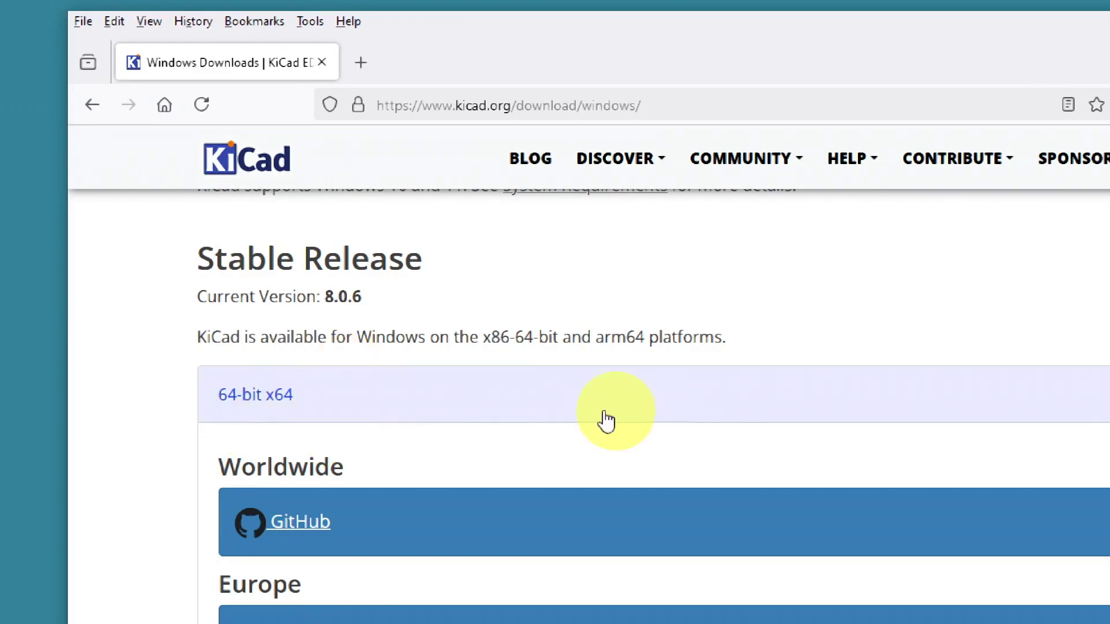
scroll(468, 408, down, 2)
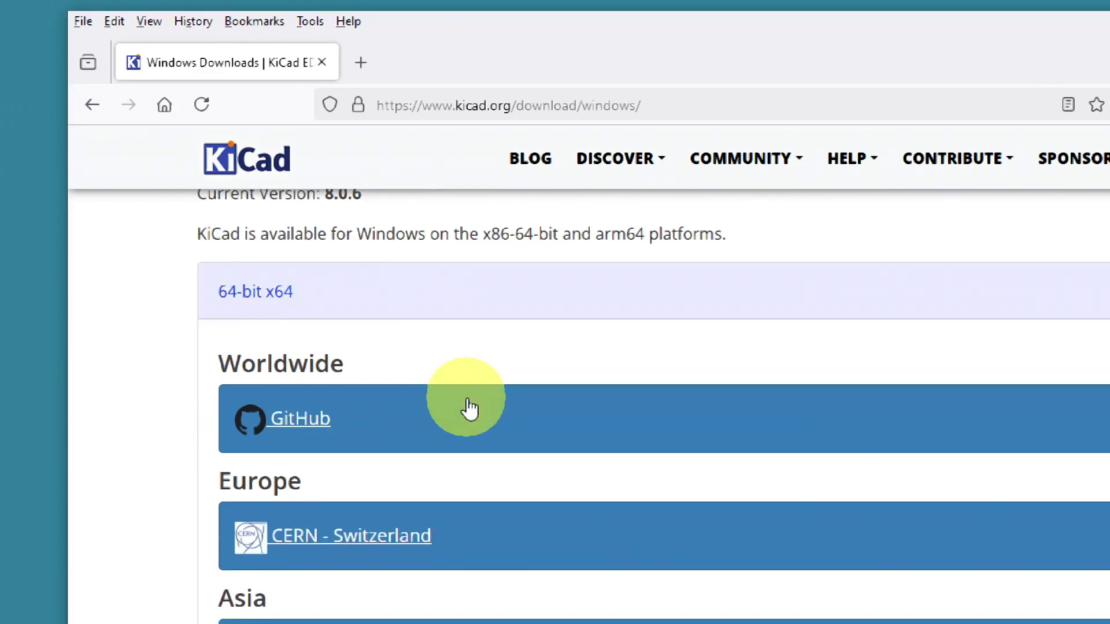
scroll(468, 408, down, 8)
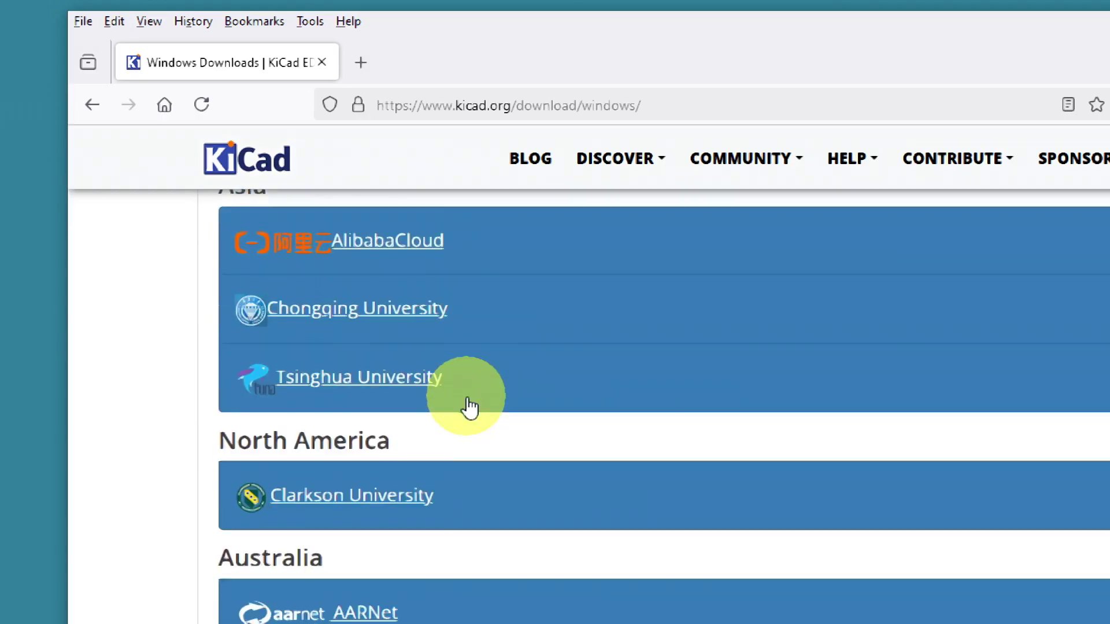
scroll(468, 406, up, 8)
scroll(468, 405, down, 2)
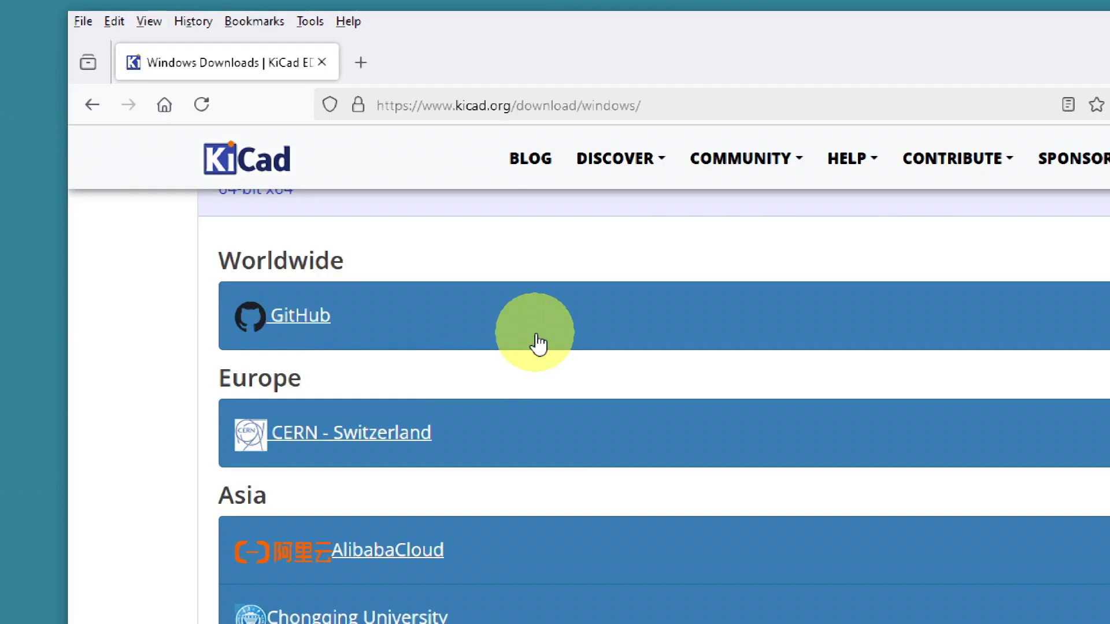
scroll(533, 404, down, 6)
scroll(531, 406, up, 2)
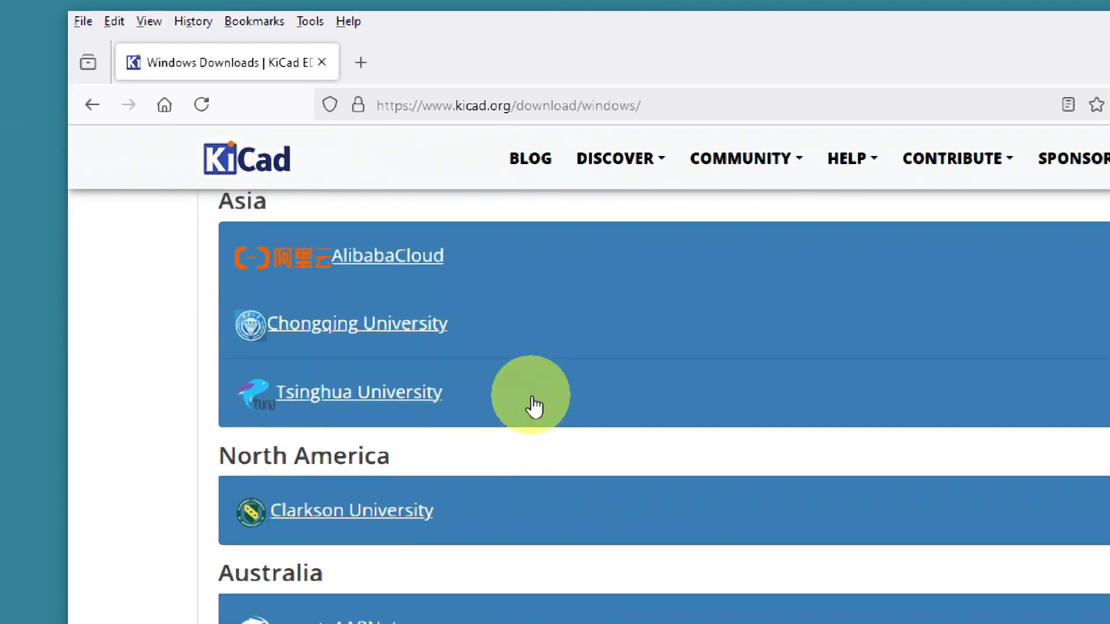
scroll(607, 393, up, 2)
scroll(748, 376, down, 4)
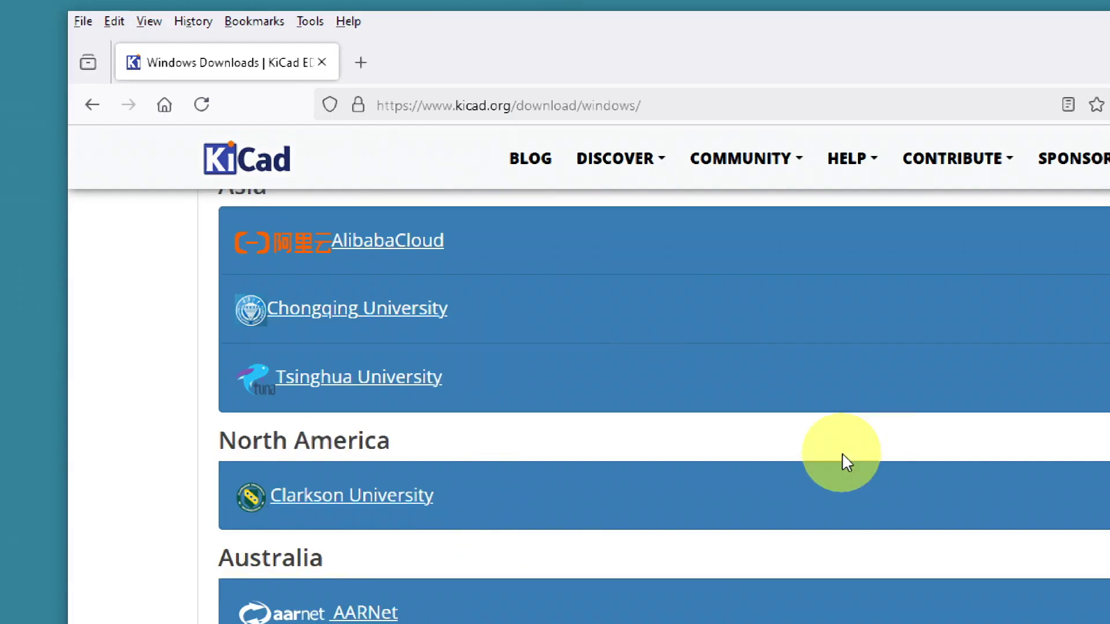
scroll(652, 370, up, 3)
scroll(651, 369, up, 8)
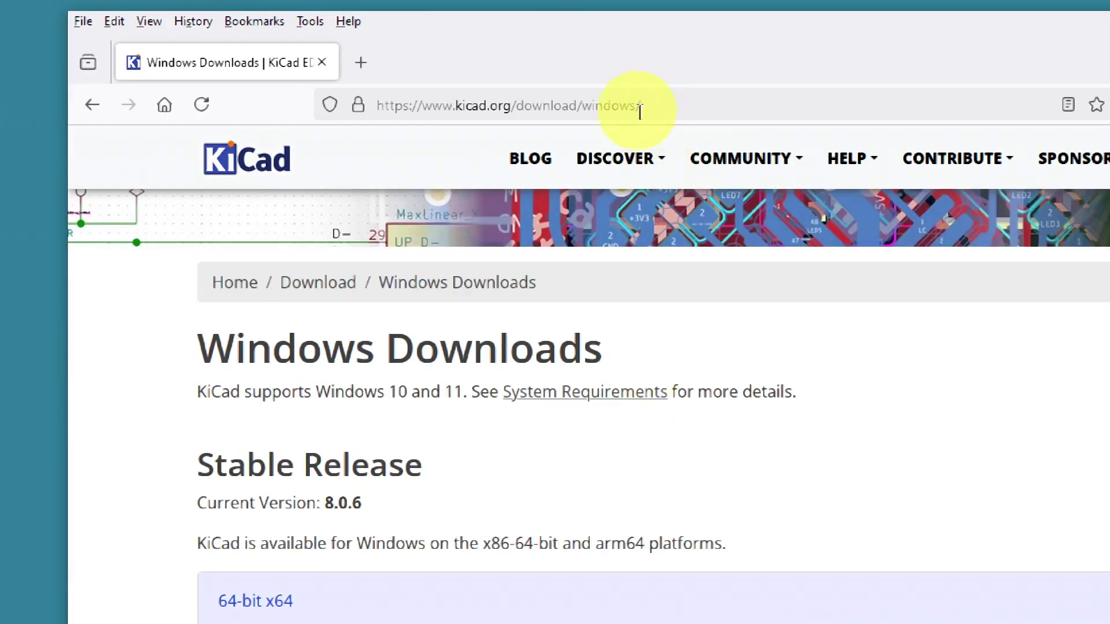
scroll(503, 359, down, 6)
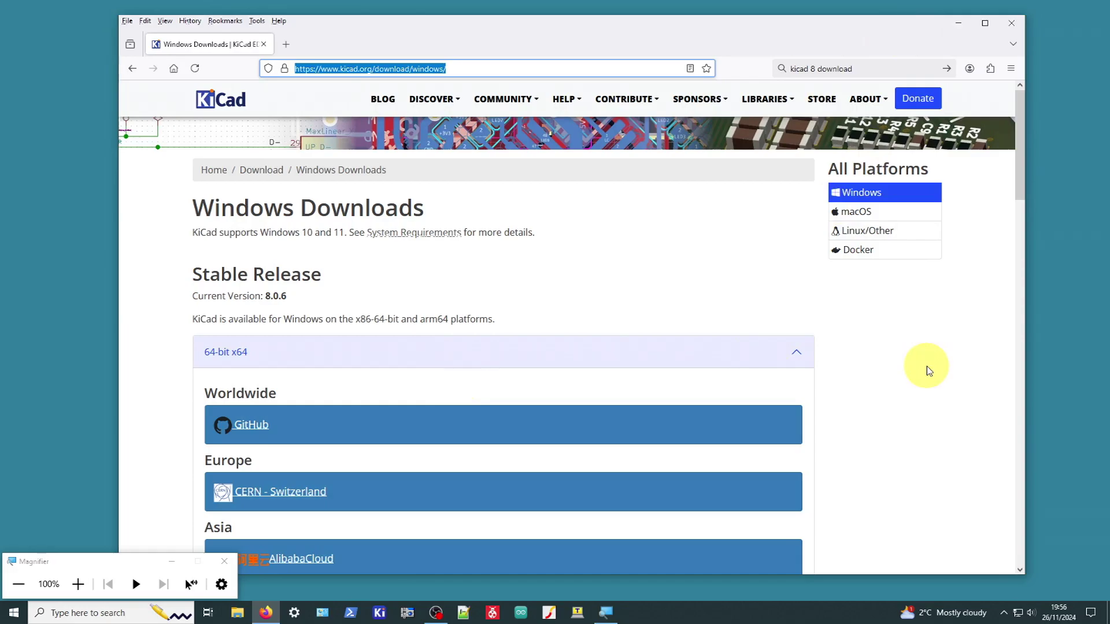
mouse_move(724, 33)
mouse_down()
mouse_move(710, 25)
mouse_move(715, 40)
mouse_up()
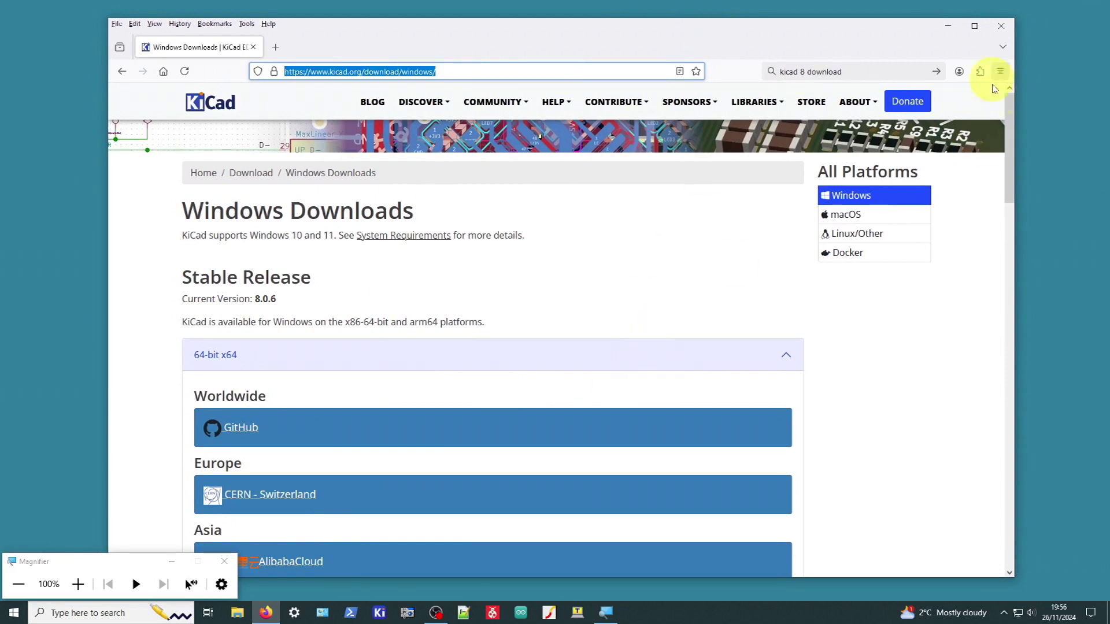
click(996, 26)
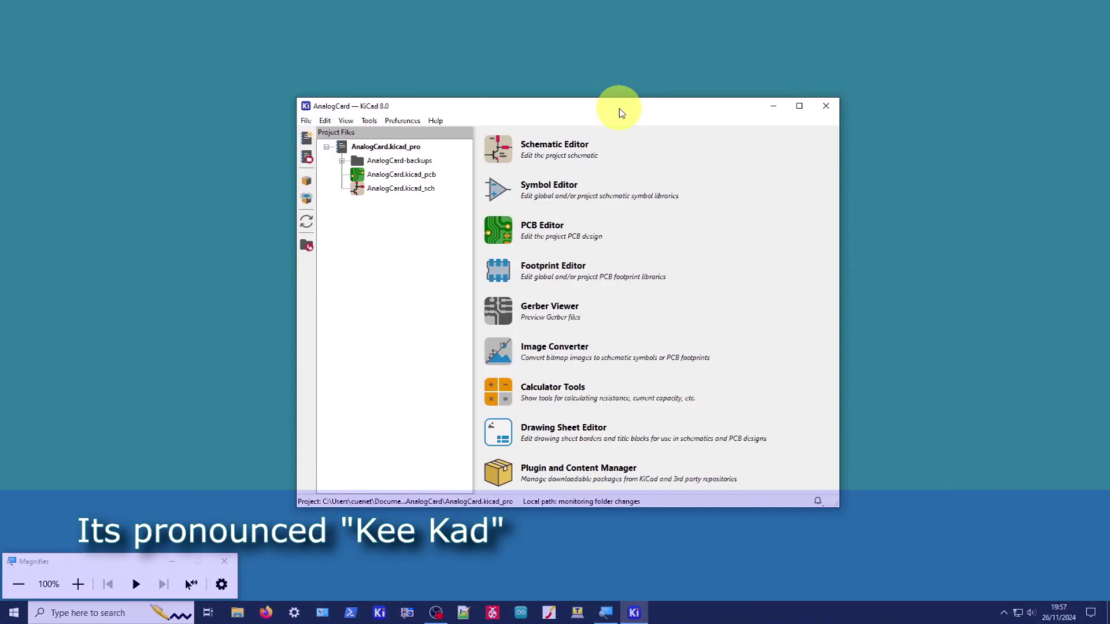
Step: In the KiCad 8.0 project window, open the AnalogCard schematic in the Schematic Editor and dismiss the load error
drag(503, 108, 512, 111)
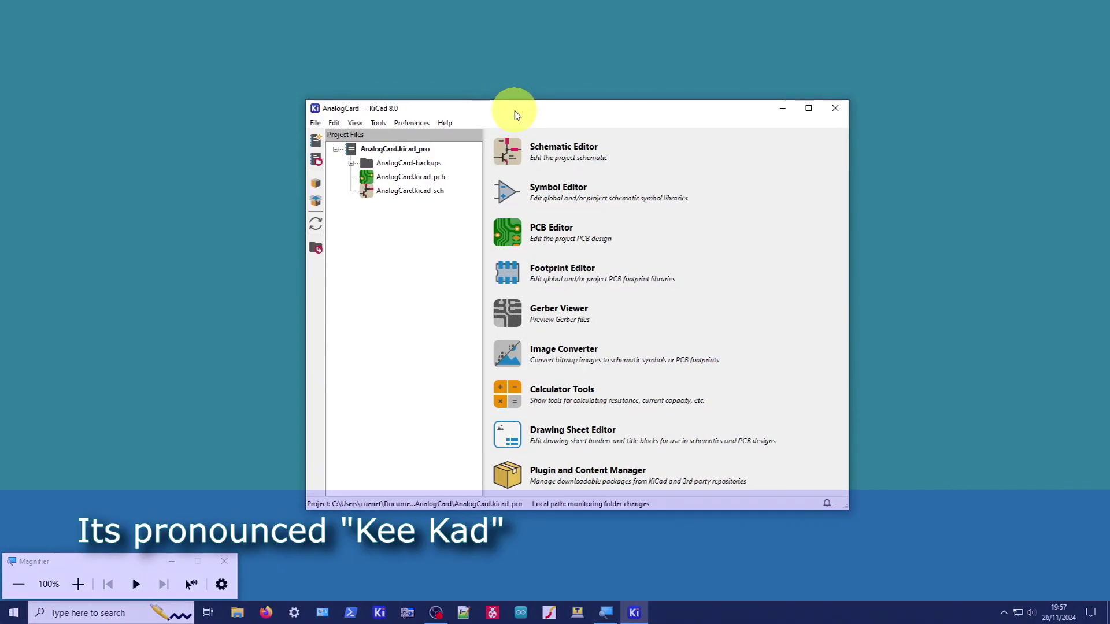
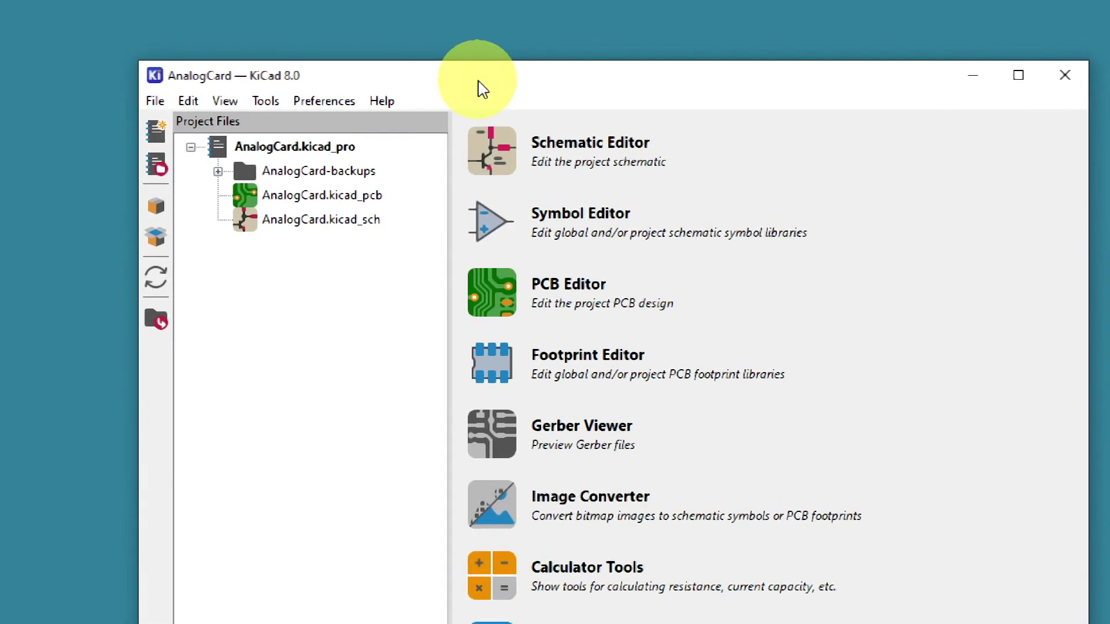
click(505, 162)
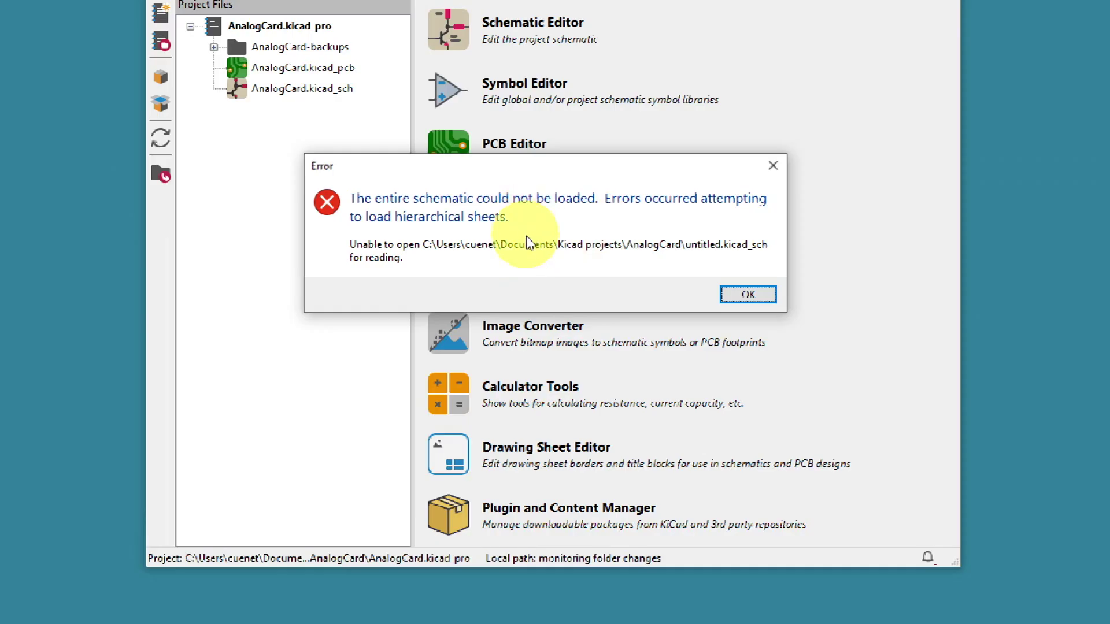
click(761, 298)
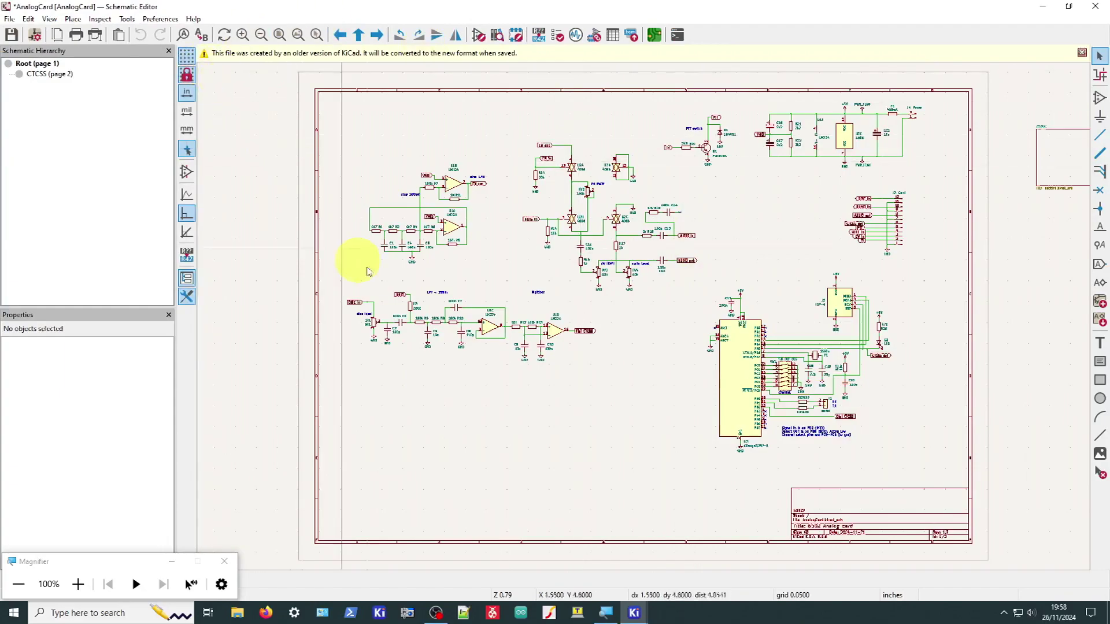
Step: Examine the op-amp oscillator, 4066 switching, PTT switch and power supply circuits on the root sheet
scroll(642, 301, up, 6)
scroll(642, 299, down, 5)
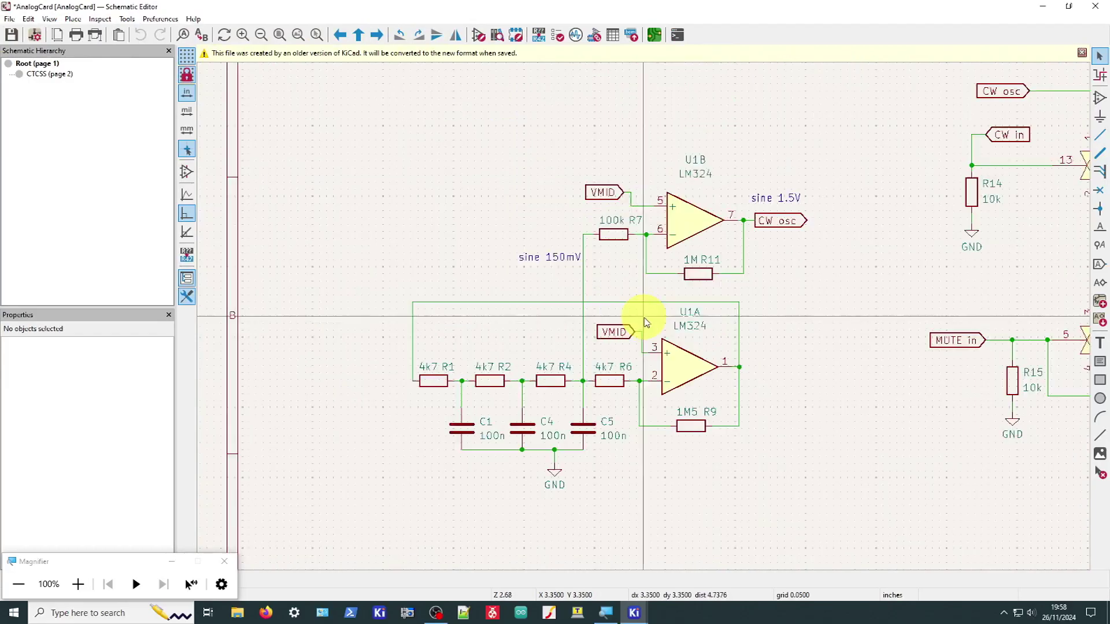
scroll(639, 300, up, 2)
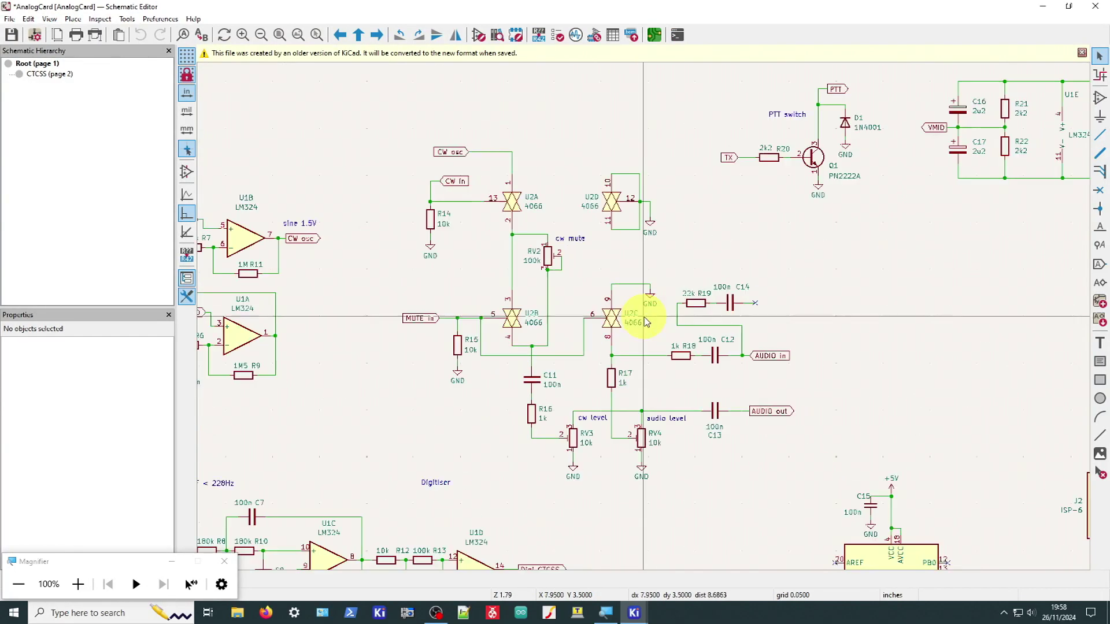
scroll(641, 307, down, 2)
scroll(942, 236, up, 2)
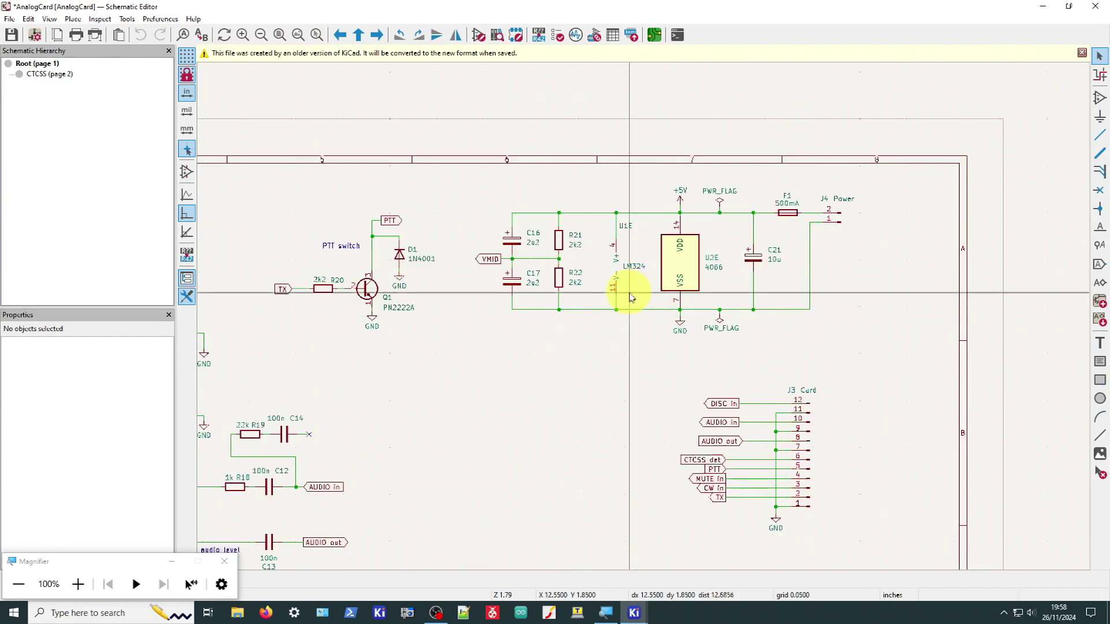
scroll(643, 316, down, 2)
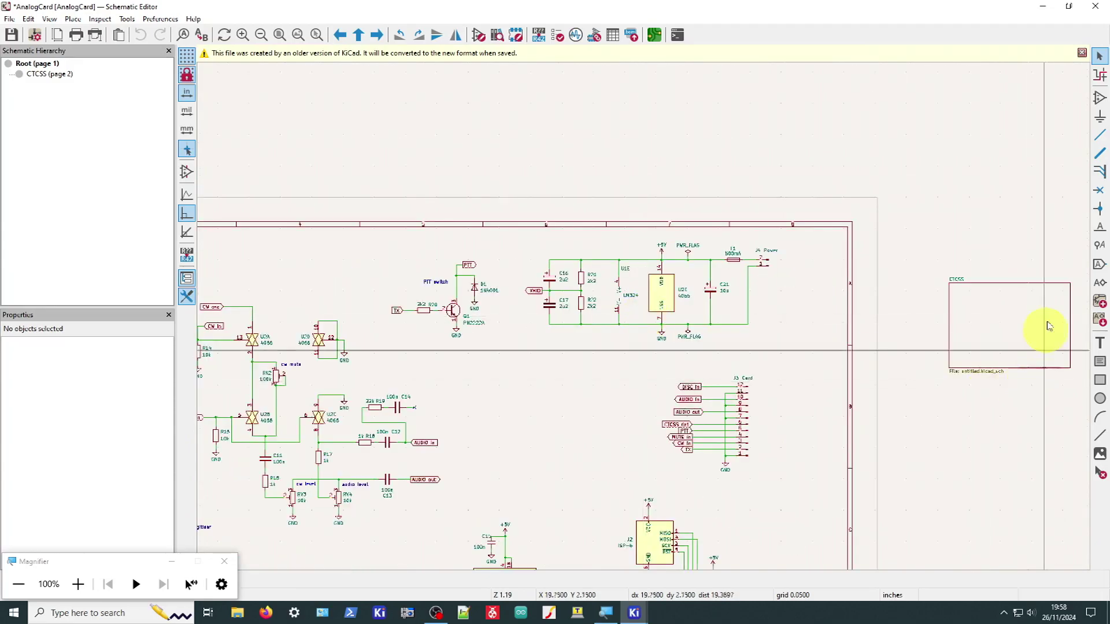
Step: View the contents of the CTCSS hierarchical sheet, then return to the root sheet and look over its circuits
double_click(1005, 324)
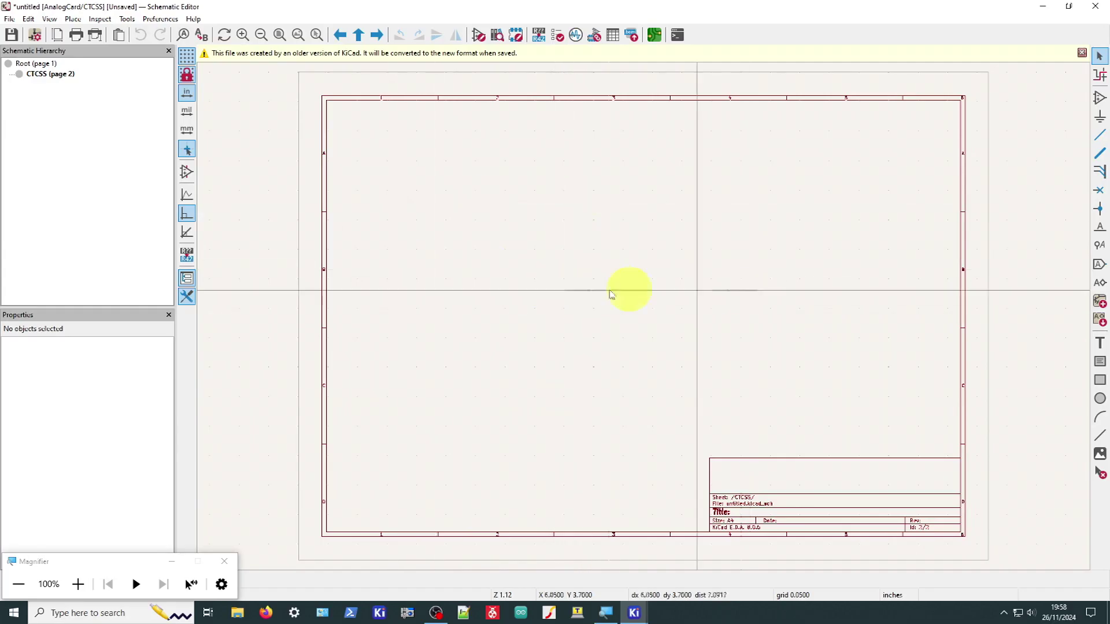
click(359, 35)
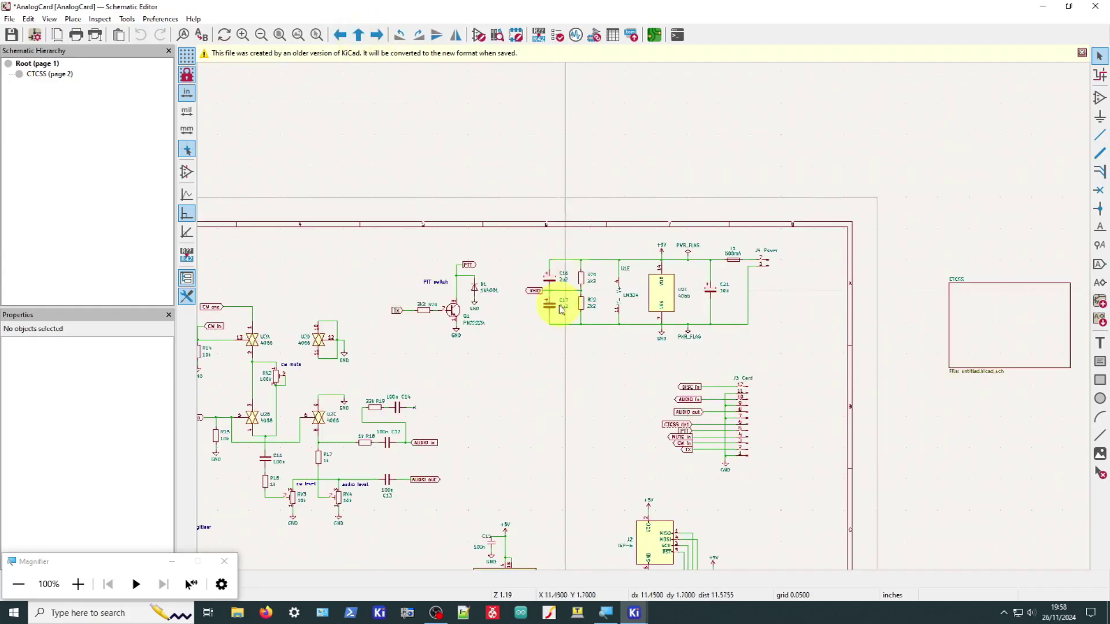
scroll(619, 310, up, 3)
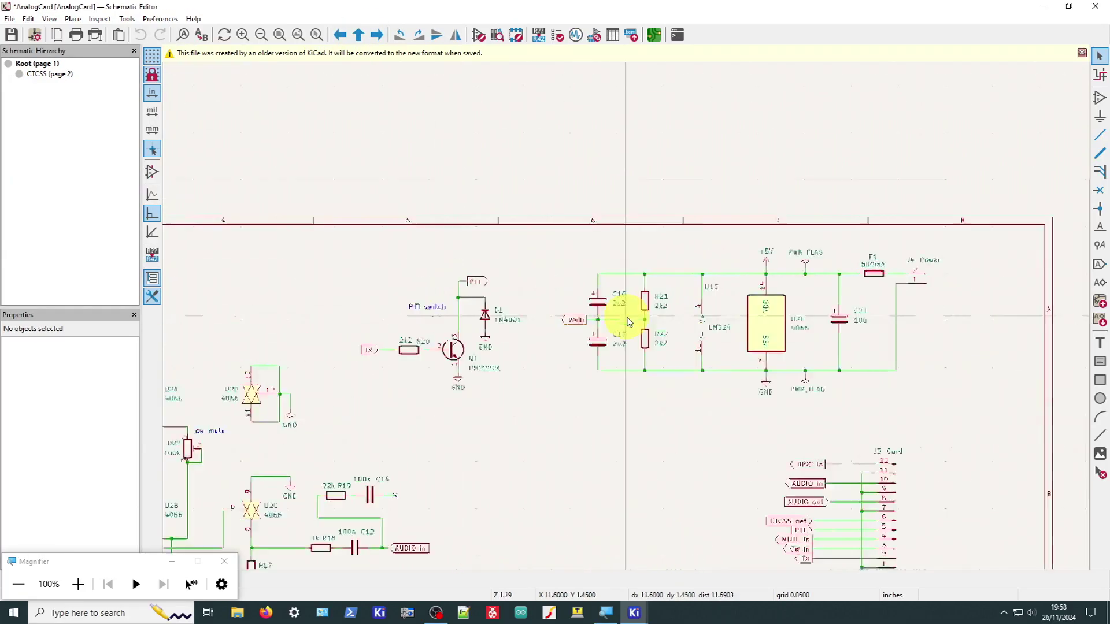
scroll(627, 320, down, 3)
scroll(619, 317, up, 1)
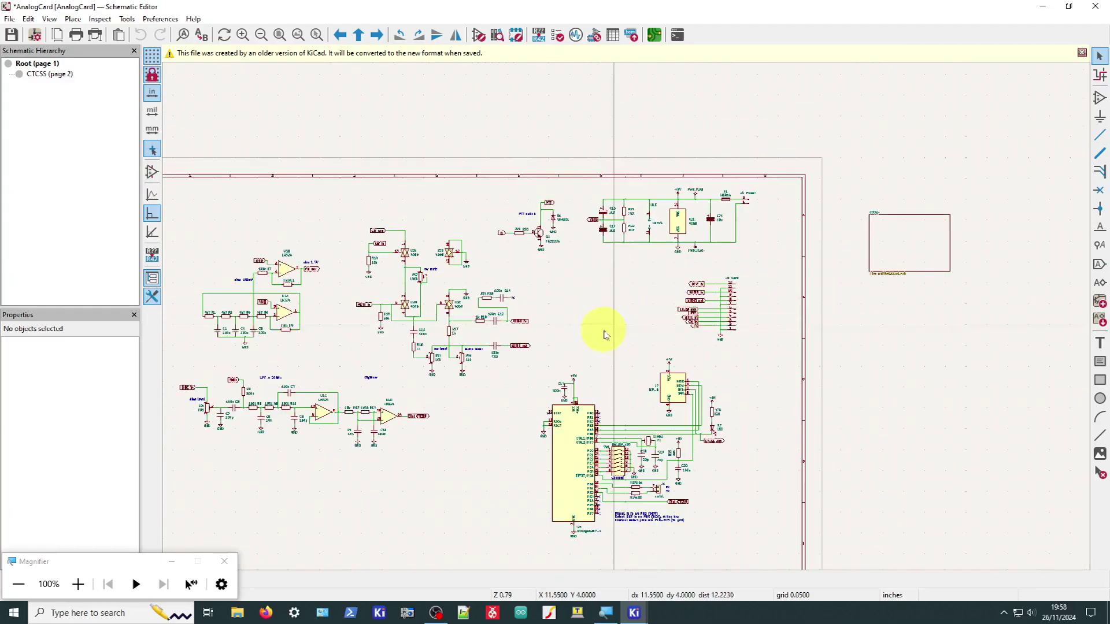
scroll(515, 515, up, 2)
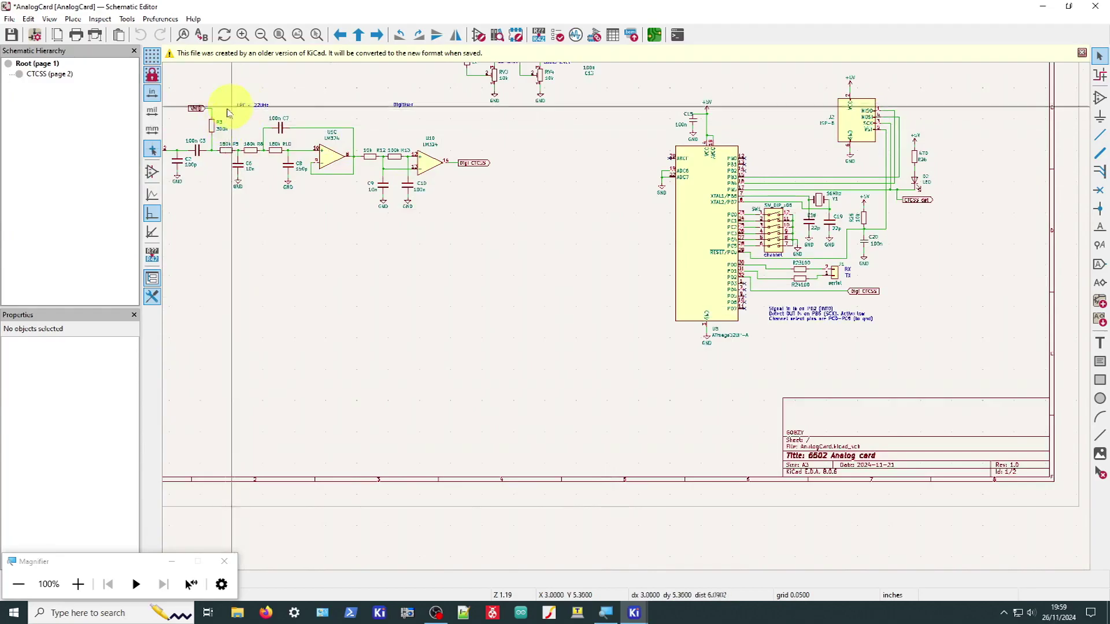
Step: Run the Electrical Rules Checker on the AnalogCard schematic and move its dialog clear of the circuits
scroll(315, 96, up, 3)
scroll(627, 321, down, 2)
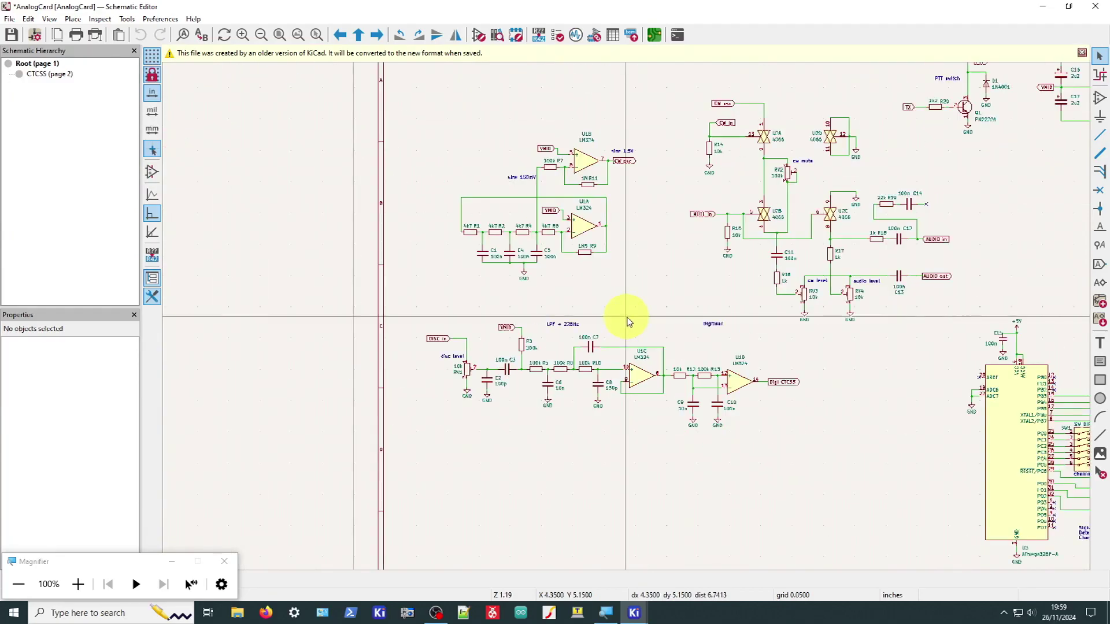
click(102, 20)
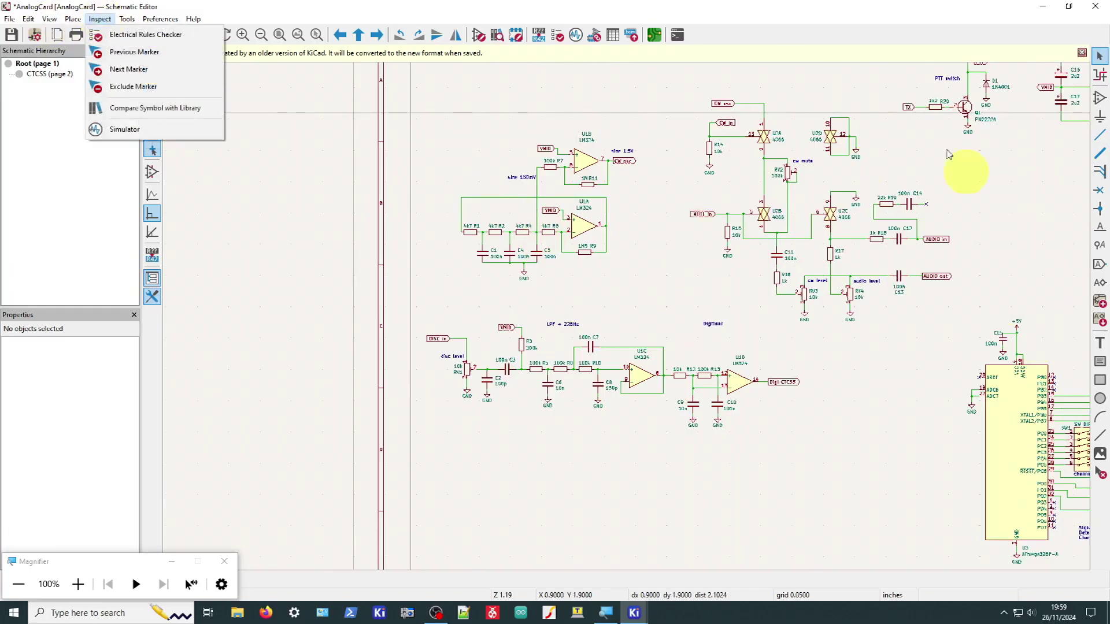
click(147, 34)
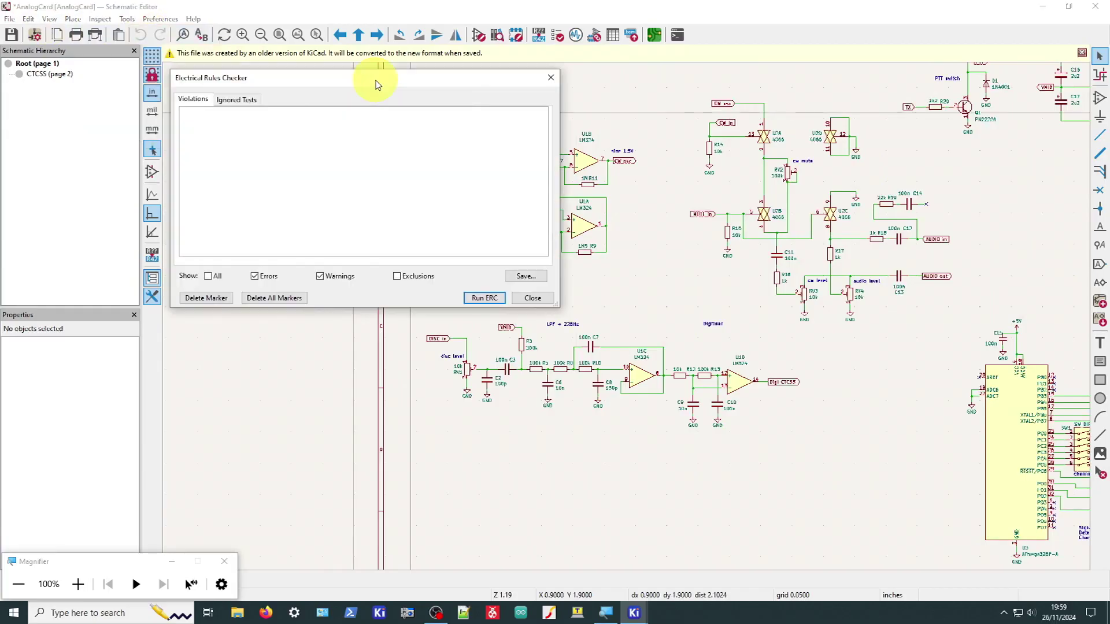
click(488, 298)
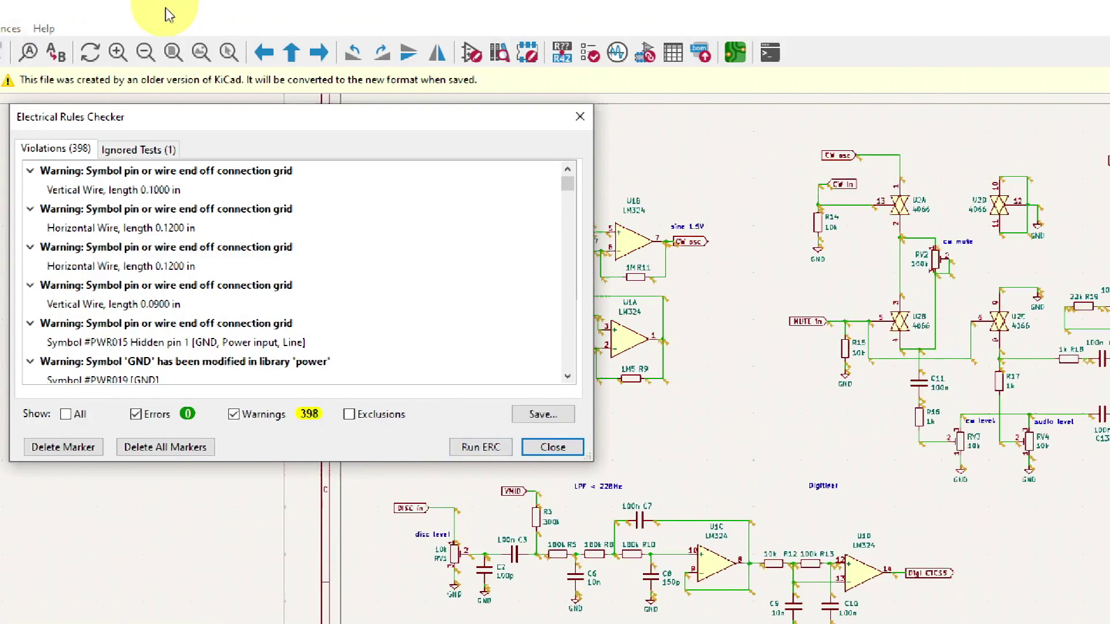
drag(145, 127, 357, 135)
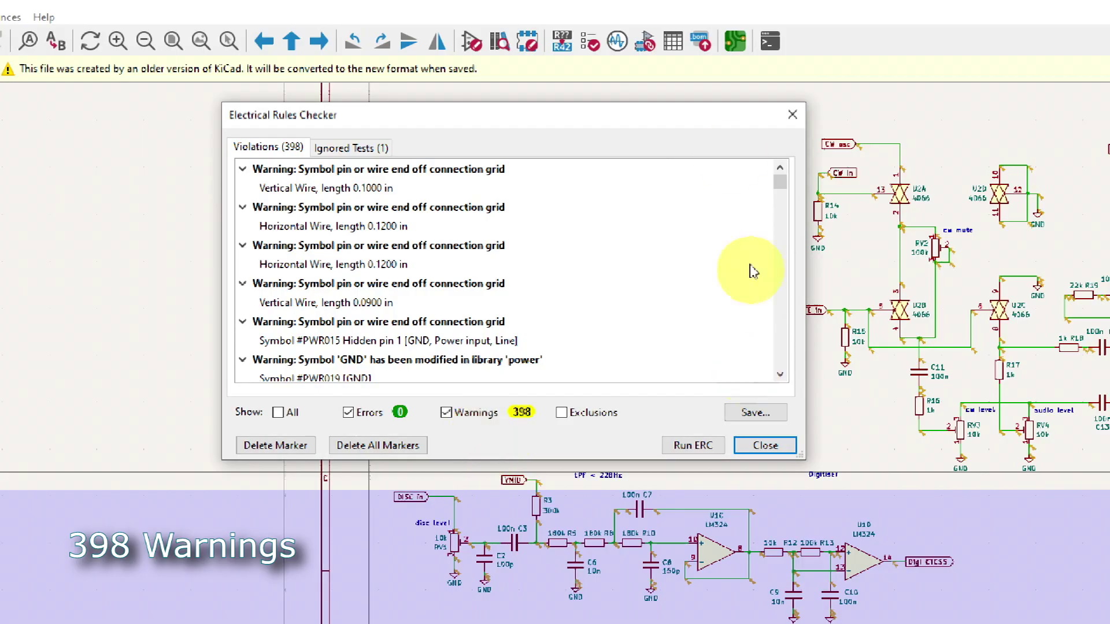
Step: Look through the list of rule violations in the Electrical Rules Checker, then close the dialog
click(768, 450)
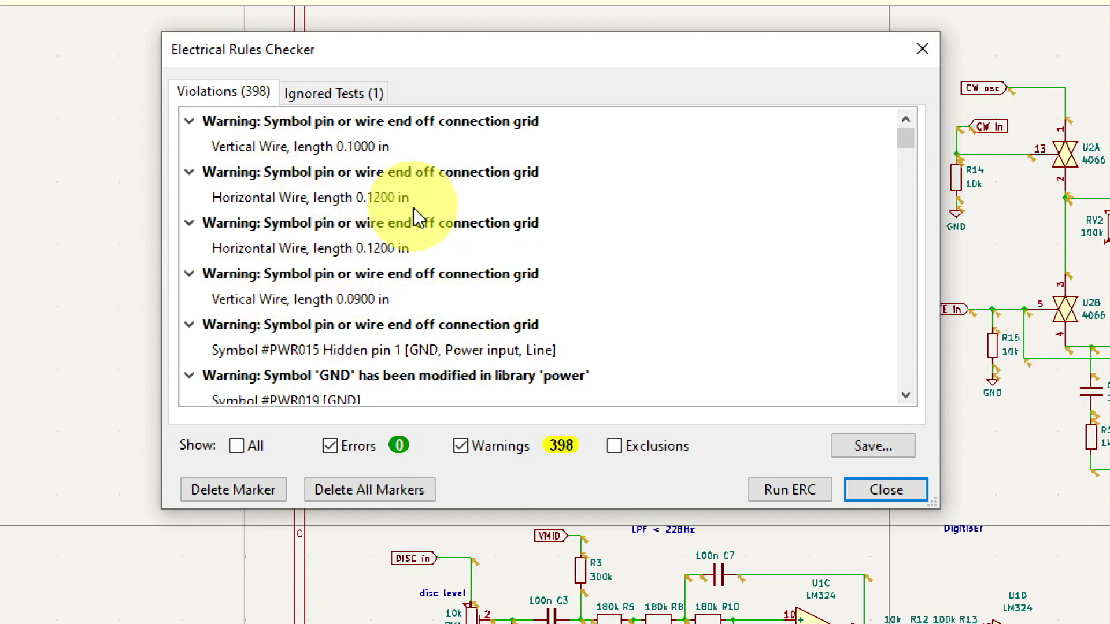
scroll(644, 273, down, 5)
scroll(250, 289, down, 6)
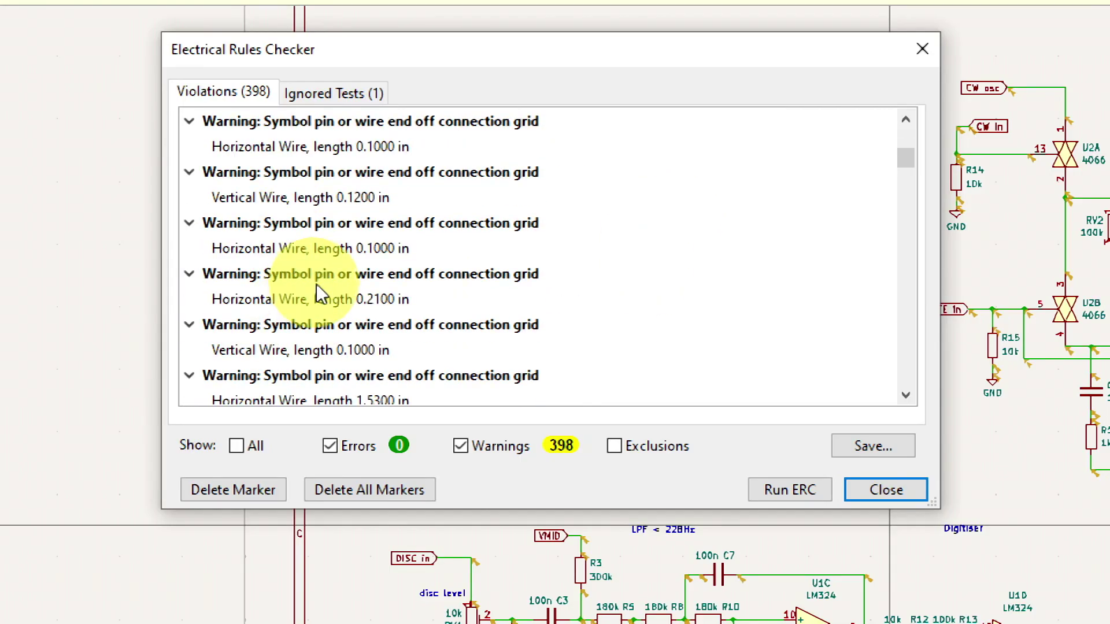
drag(821, 191, 820, 328)
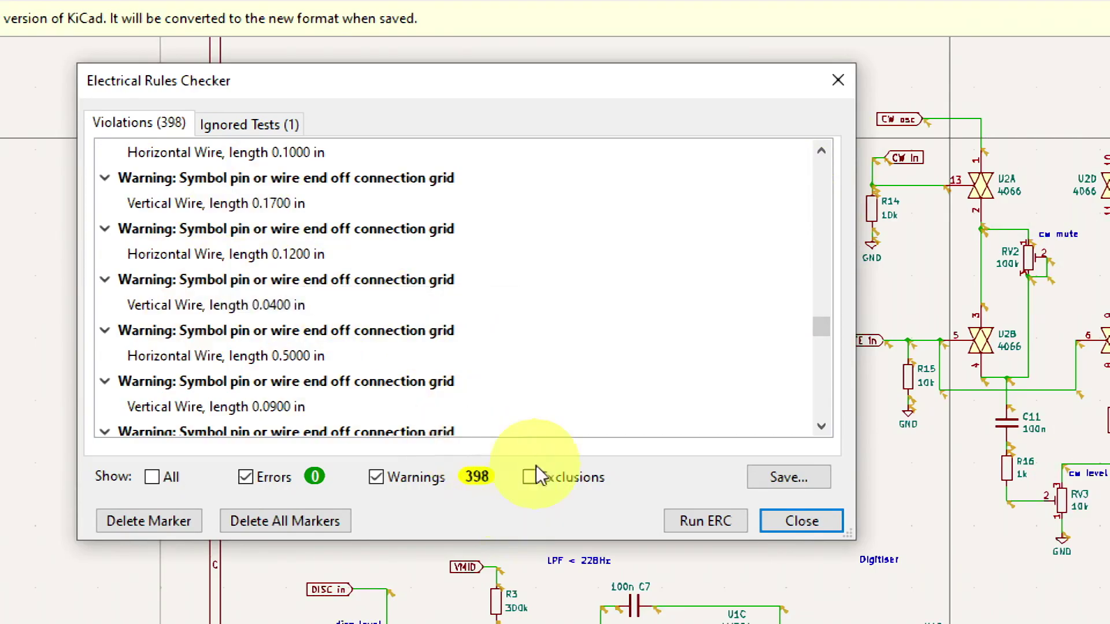
drag(820, 325, 817, 370)
drag(701, 71, 729, 81)
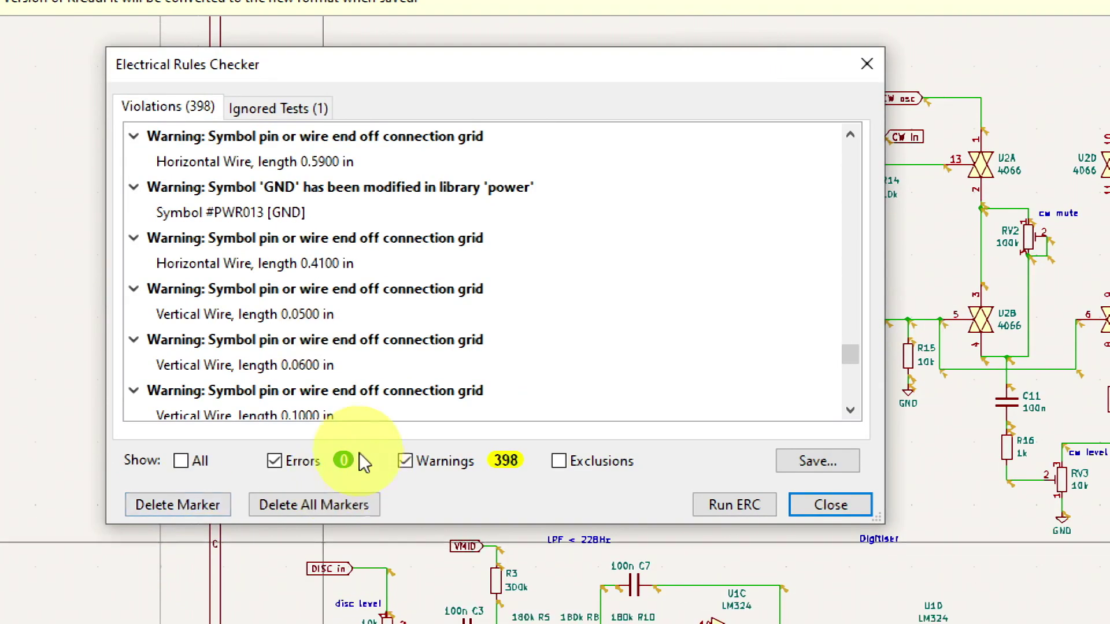
click(868, 61)
Step: Inspect the violation marker on the VMID label beside op-amp U1B and close the Magnifier window to read its description
scroll(527, 168, up, 5)
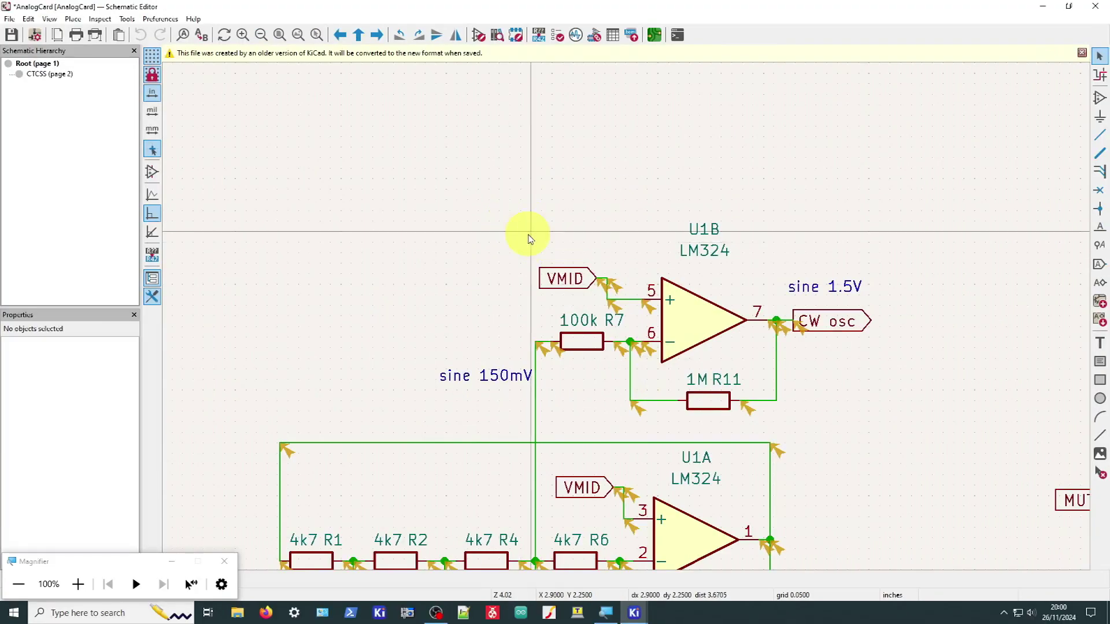
scroll(535, 242, up, 4)
scroll(711, 227, up, 2)
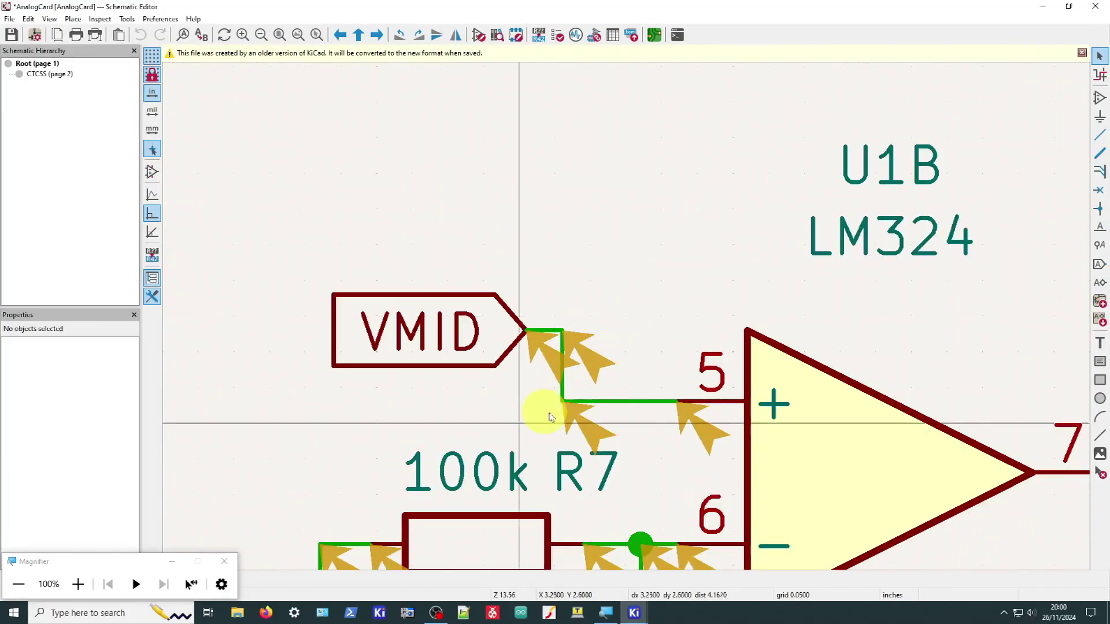
scroll(528, 409, down, 1)
scroll(640, 339, up, 1)
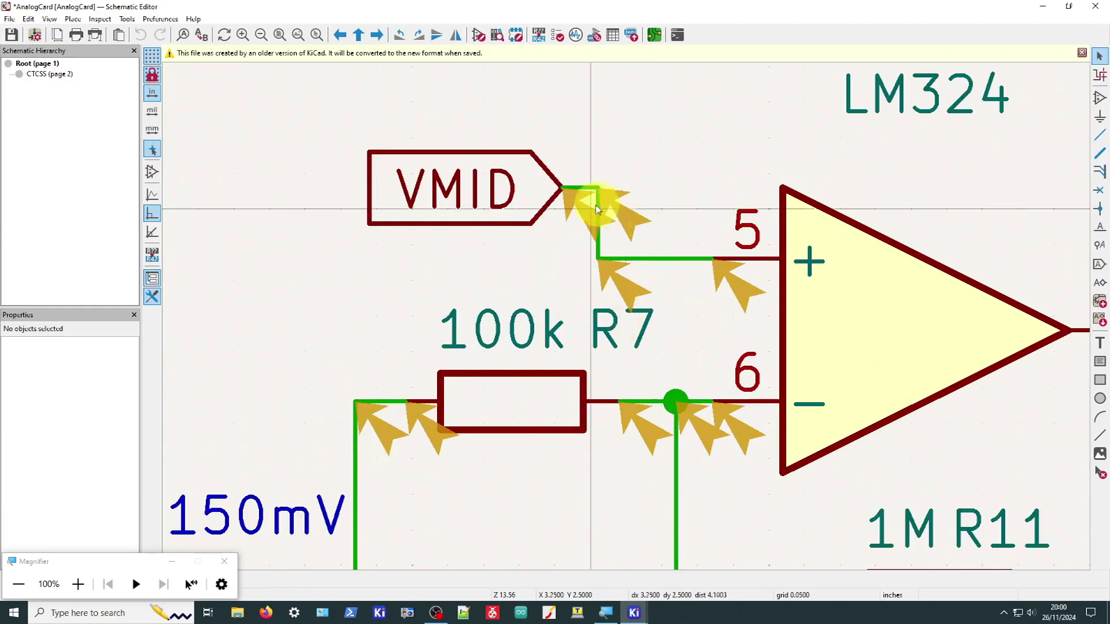
click(575, 211)
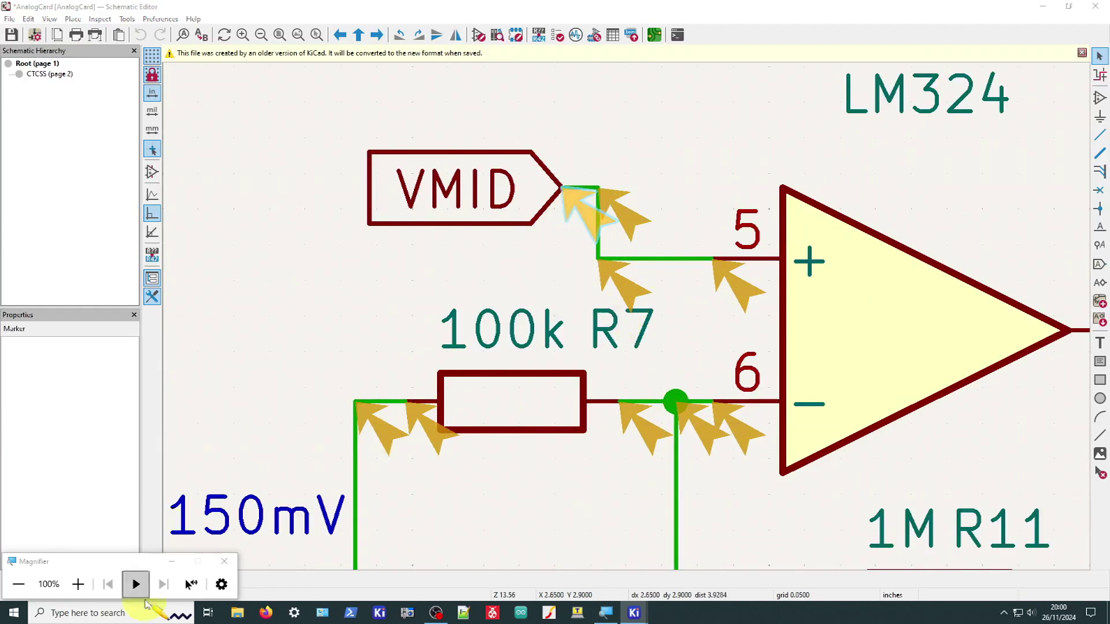
click(224, 561)
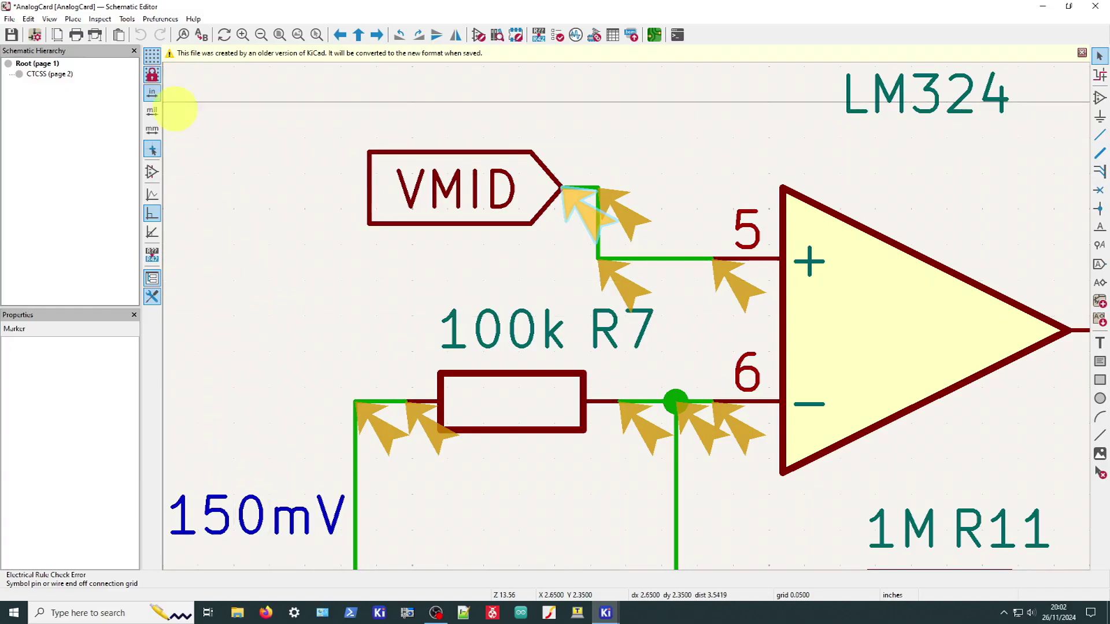
Step: Turn off the grid overrides and set the schematic grid to 0.0500 in (1.2700 mm)
click(152, 75)
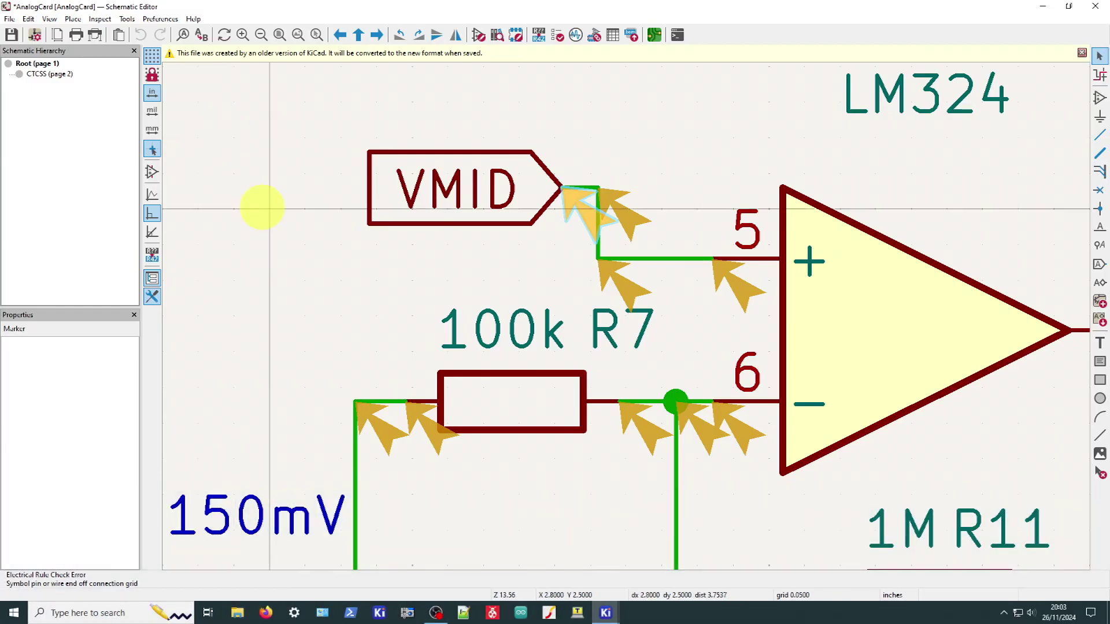
right_click(270, 209)
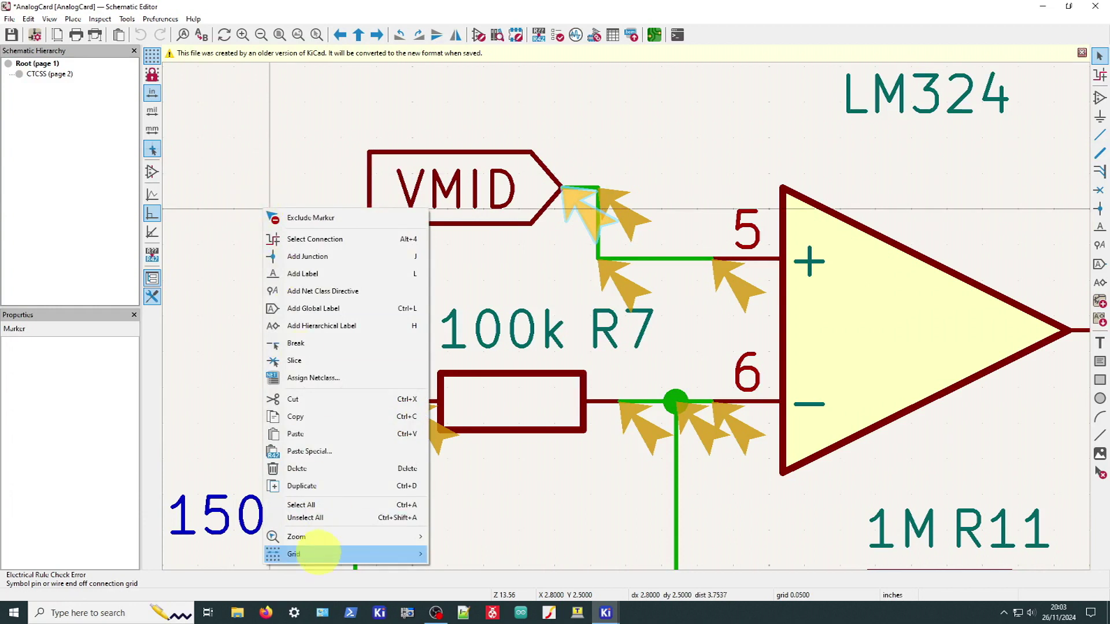
mouse_move(318, 554)
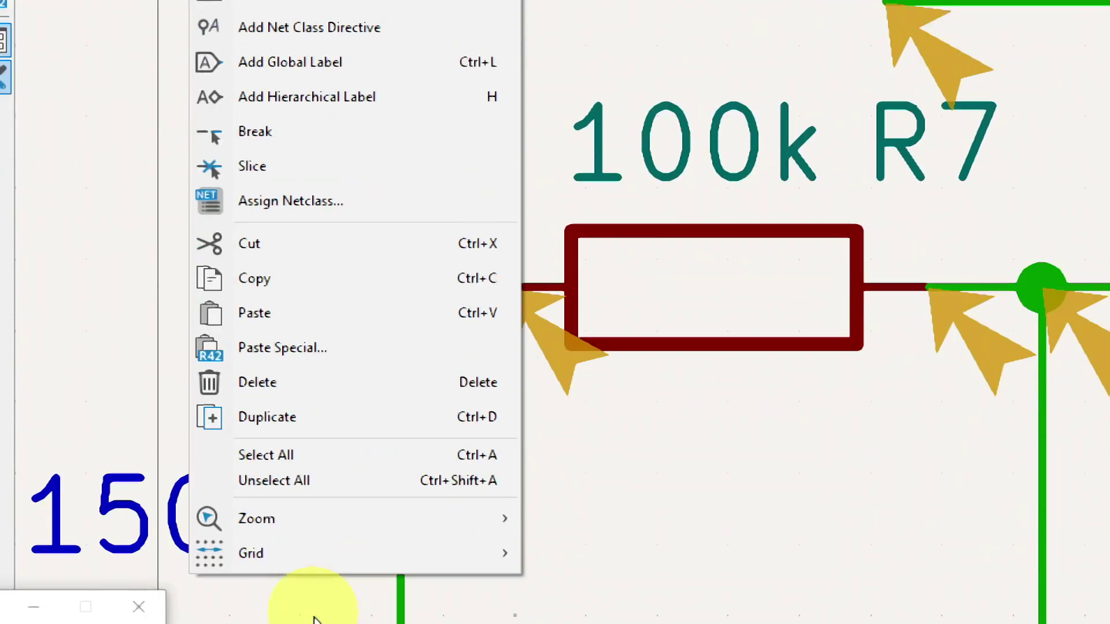
mouse_move(304, 556)
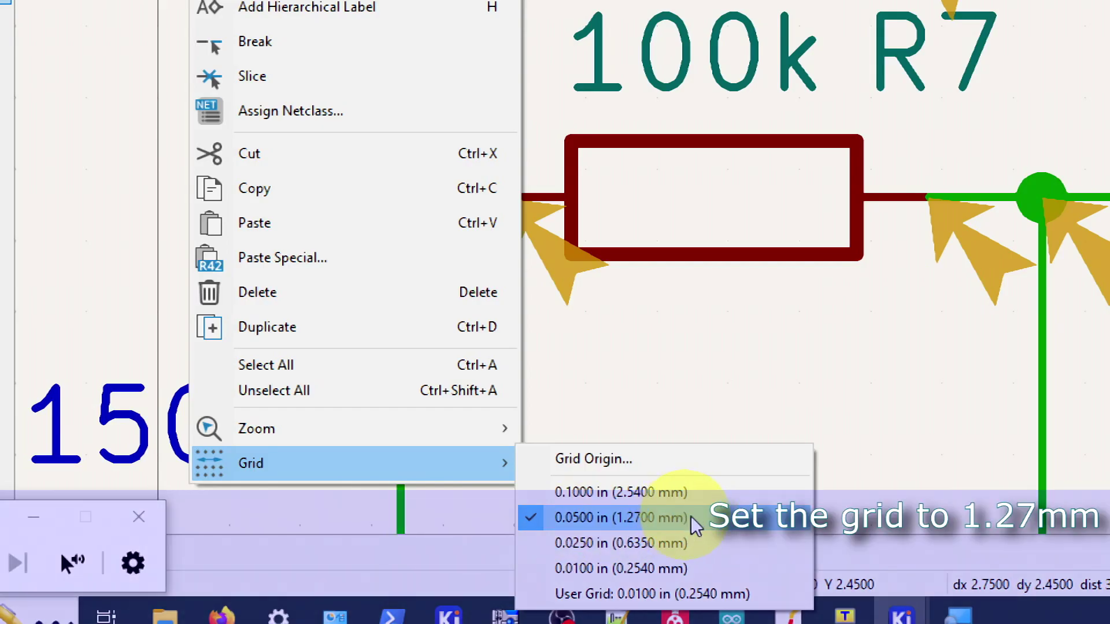
click(719, 520)
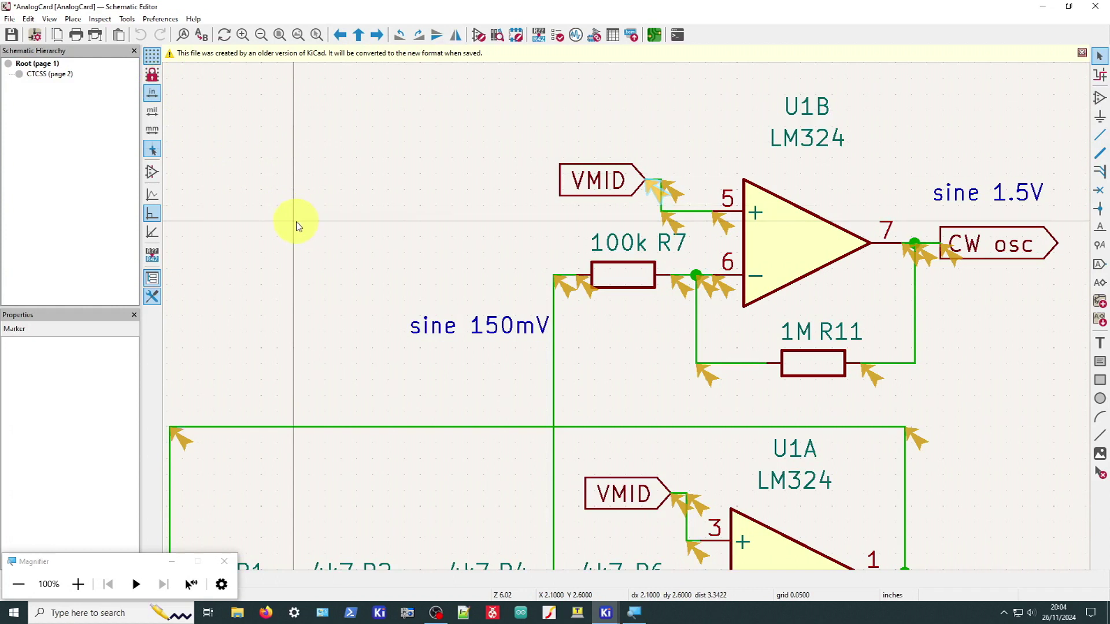
Step: Align all items on the root sheet to the grid, then clear the selection
scroll(450, 201, down, 5)
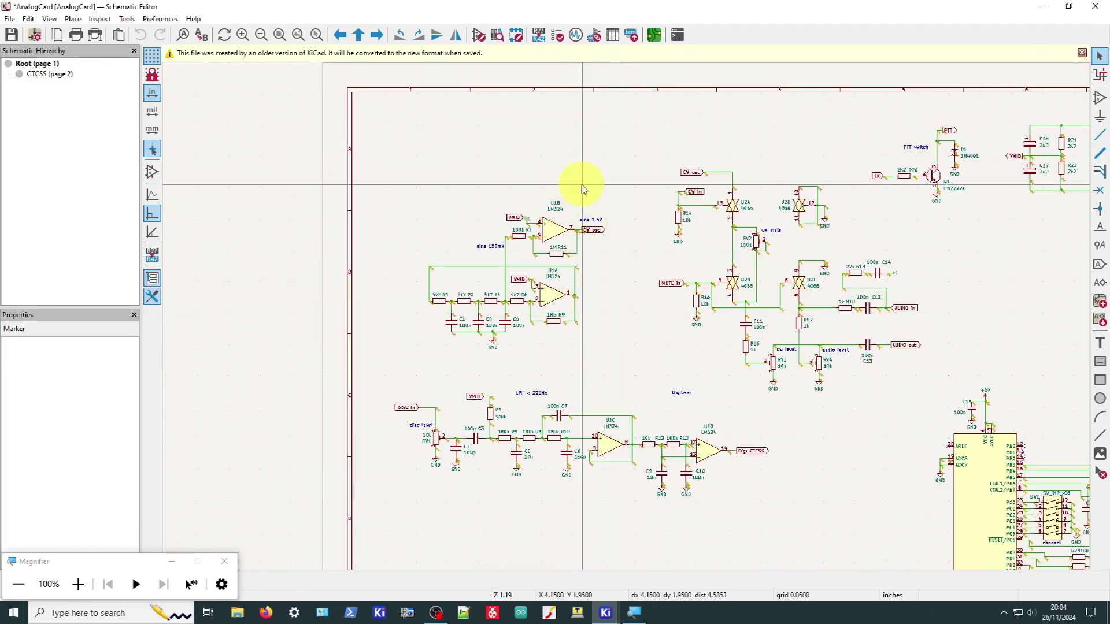
key(ctrl+a)
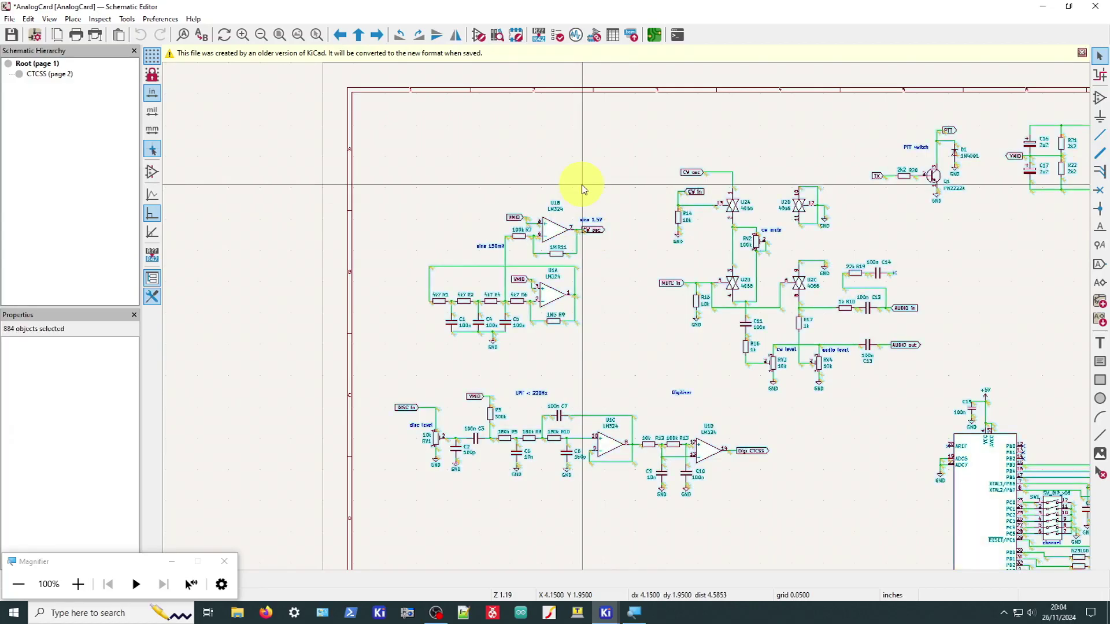
right_click(593, 232)
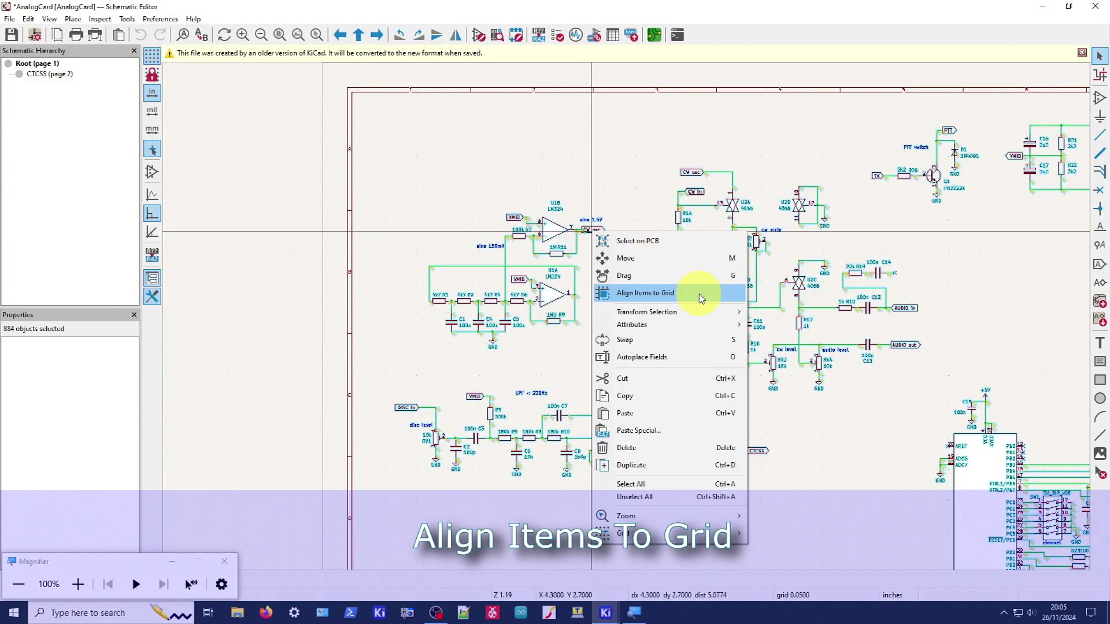
click(693, 297)
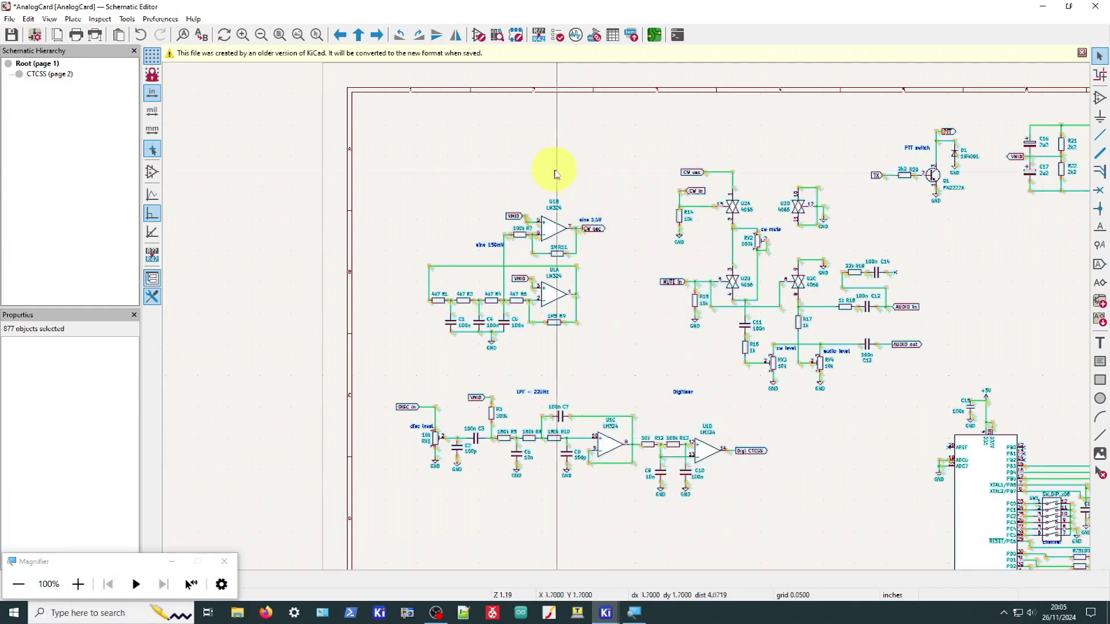
click(578, 172)
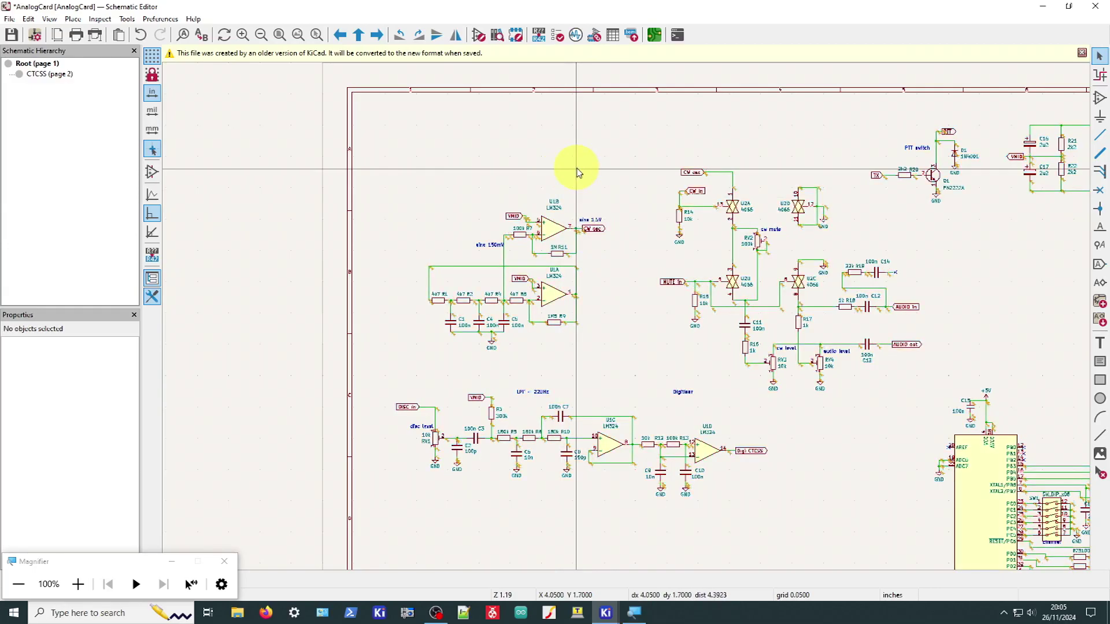
Step: Examine the aligned op-amp oscillator and 4066 switching circuits on the root sheet
scroll(537, 300, up, 3)
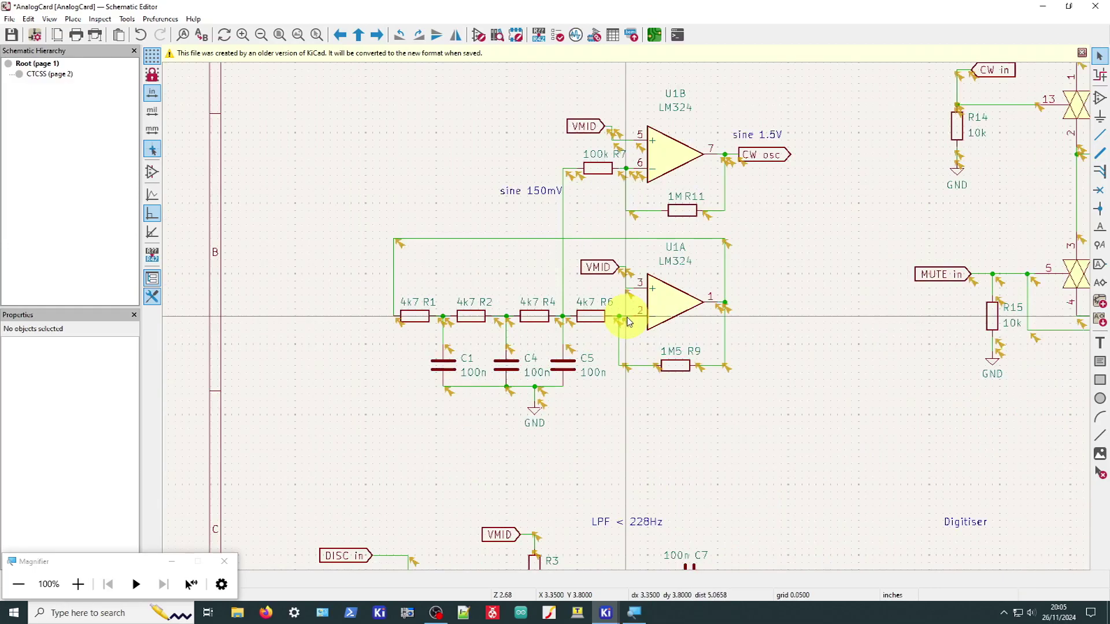
scroll(628, 322, up, 2)
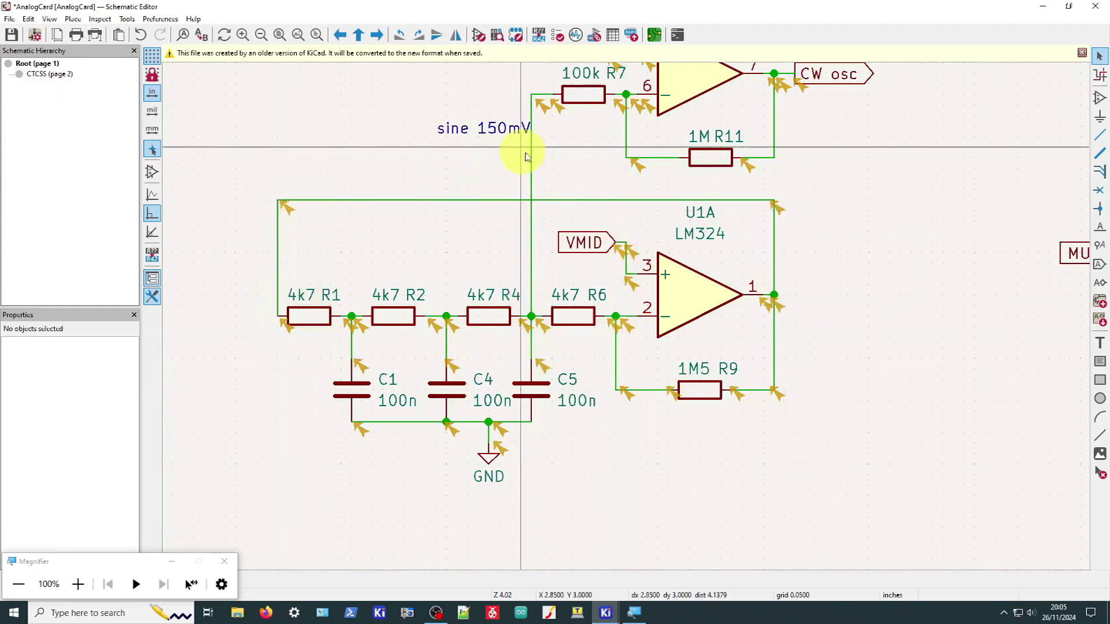
scroll(668, 142, down, 3)
scroll(619, 285, up, 1)
scroll(628, 315, up, 1)
scroll(614, 292, down, 3)
scroll(632, 317, up, 1)
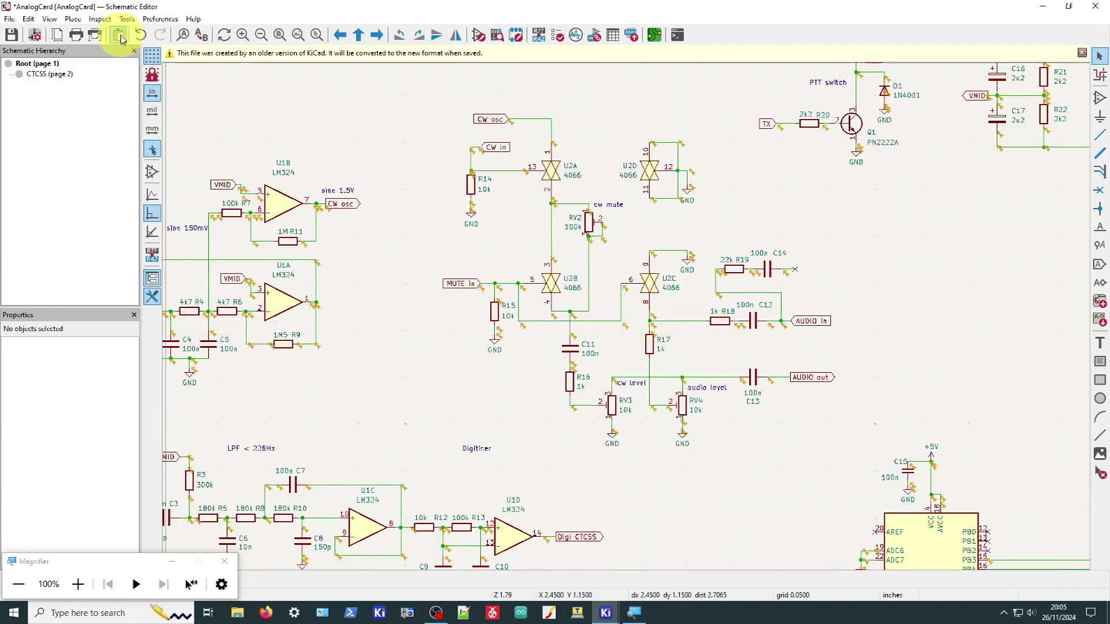
Step: Delete all existing violation markers and run the electrical rules check again
click(100, 20)
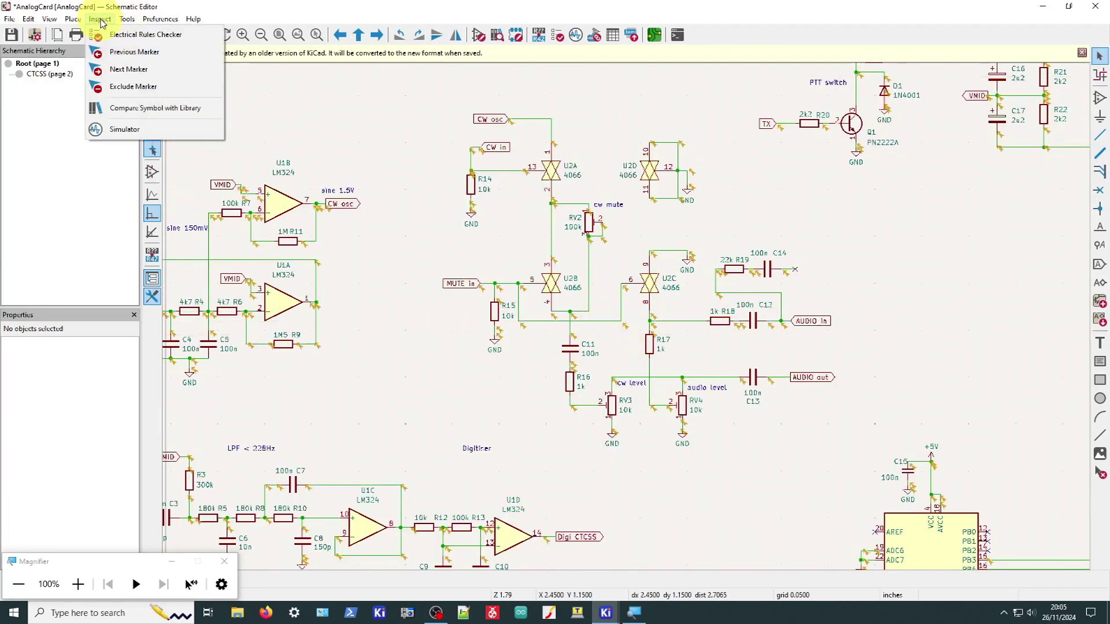
click(139, 35)
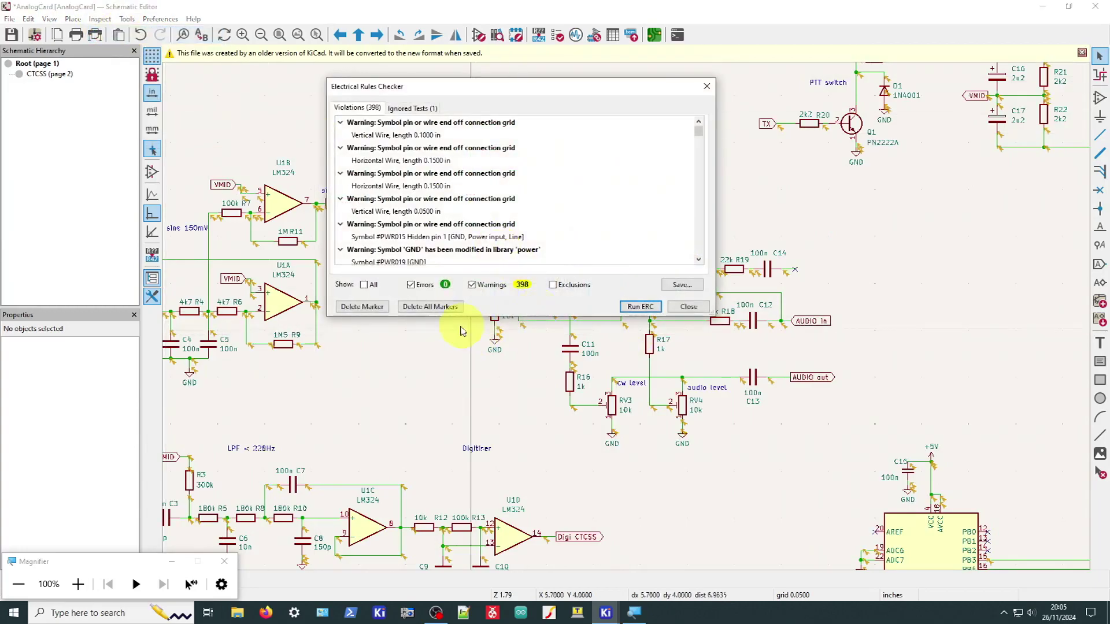
click(422, 307)
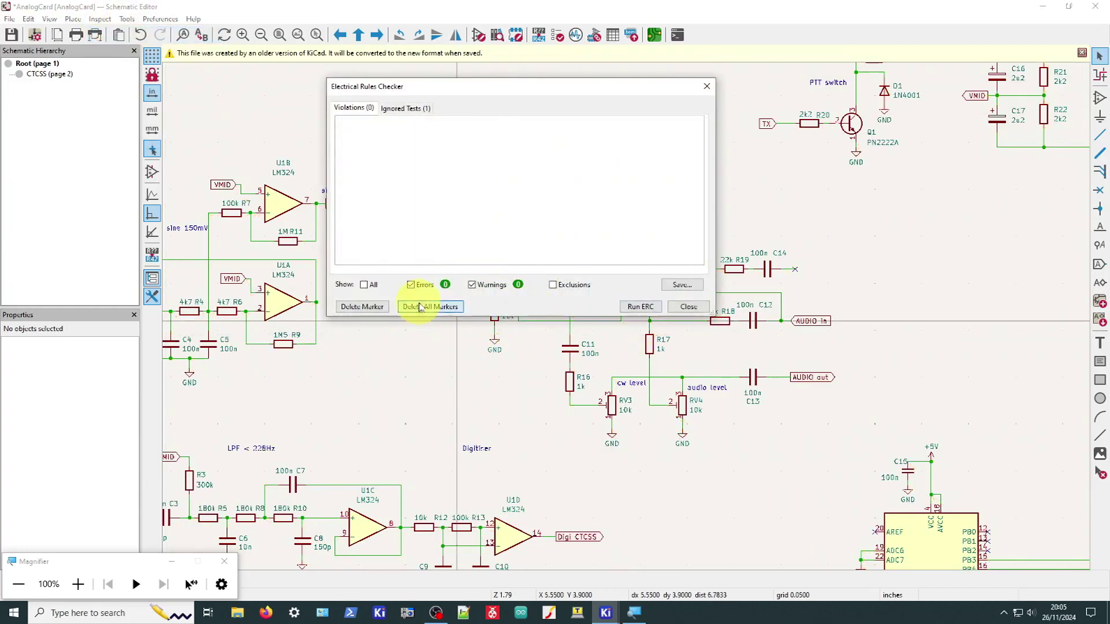
click(639, 307)
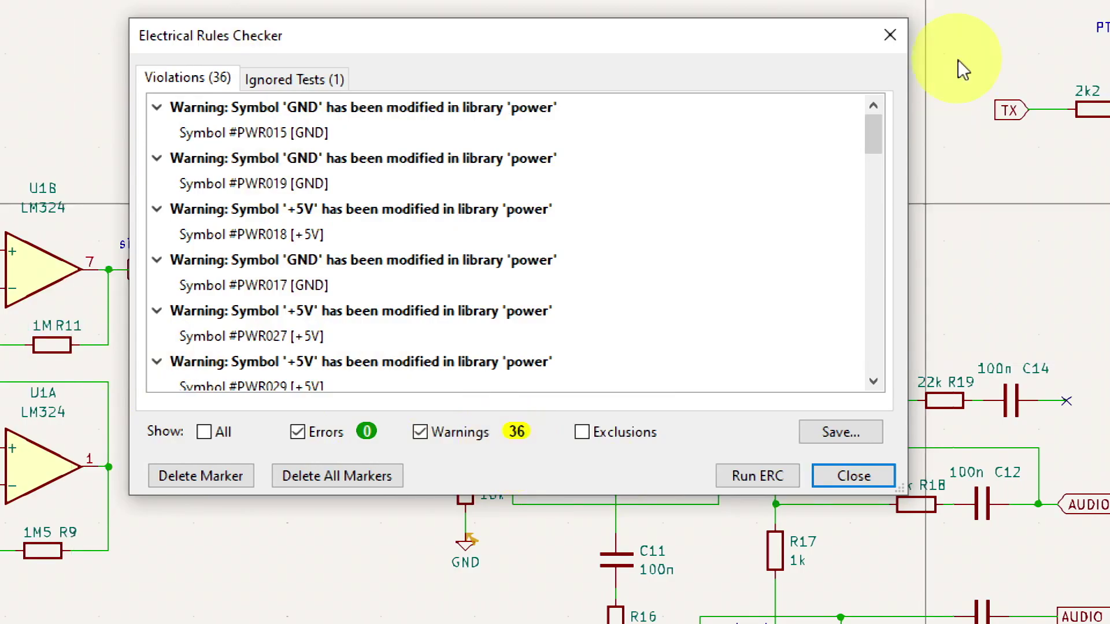
Step: Review the remaining warnings in the Electrical Rules Checker, repositioning its dialog over the schematic
drag(879, 141, 875, 119)
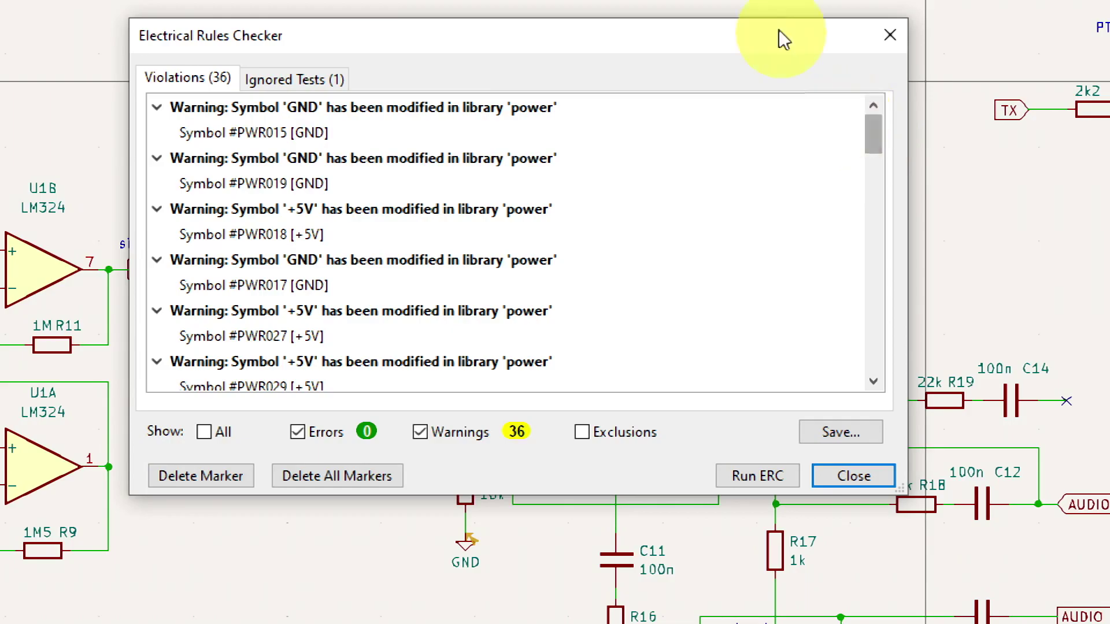
drag(771, 29, 810, 58)
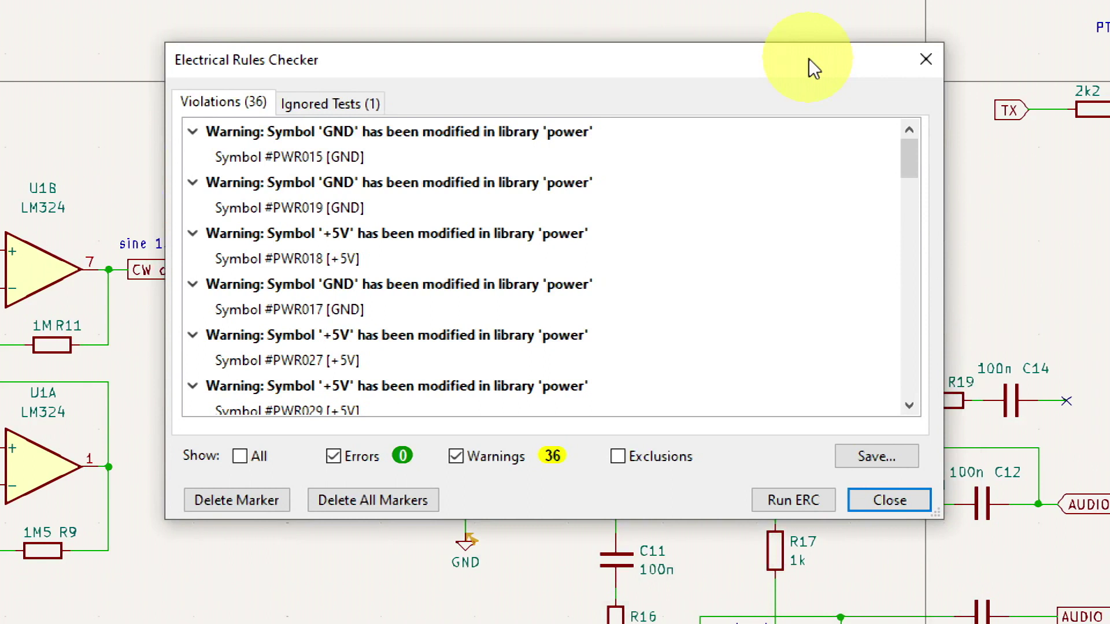
drag(809, 58, 809, 67)
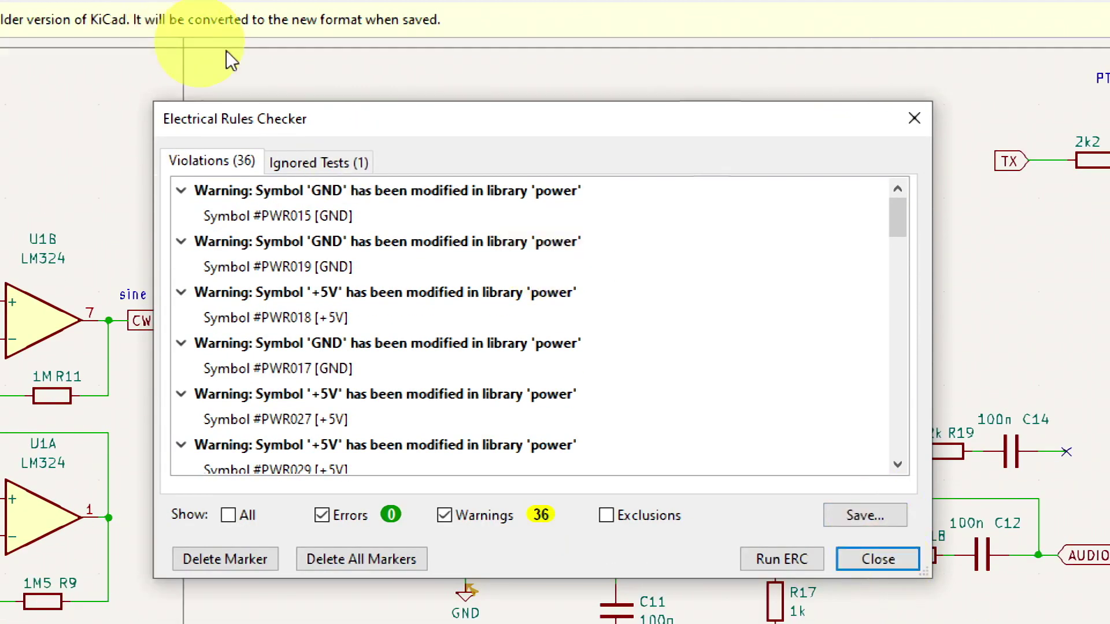
drag(706, 124, 683, 84)
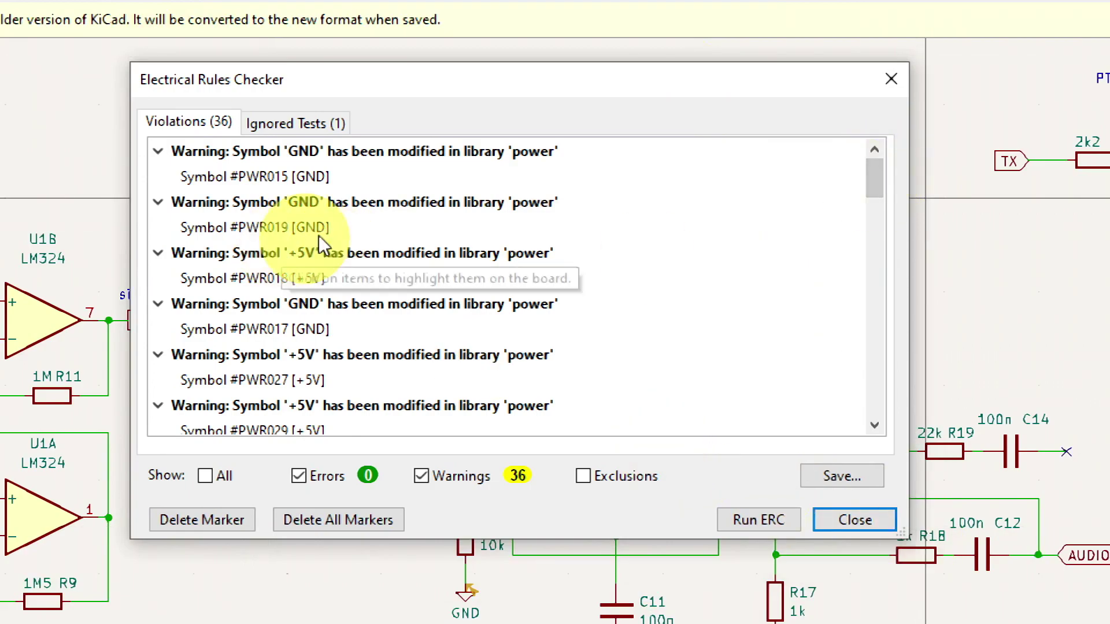
Step: Locate the first modified-GND warning on the schematic, then close the Electrical Rules Checker
click(318, 154)
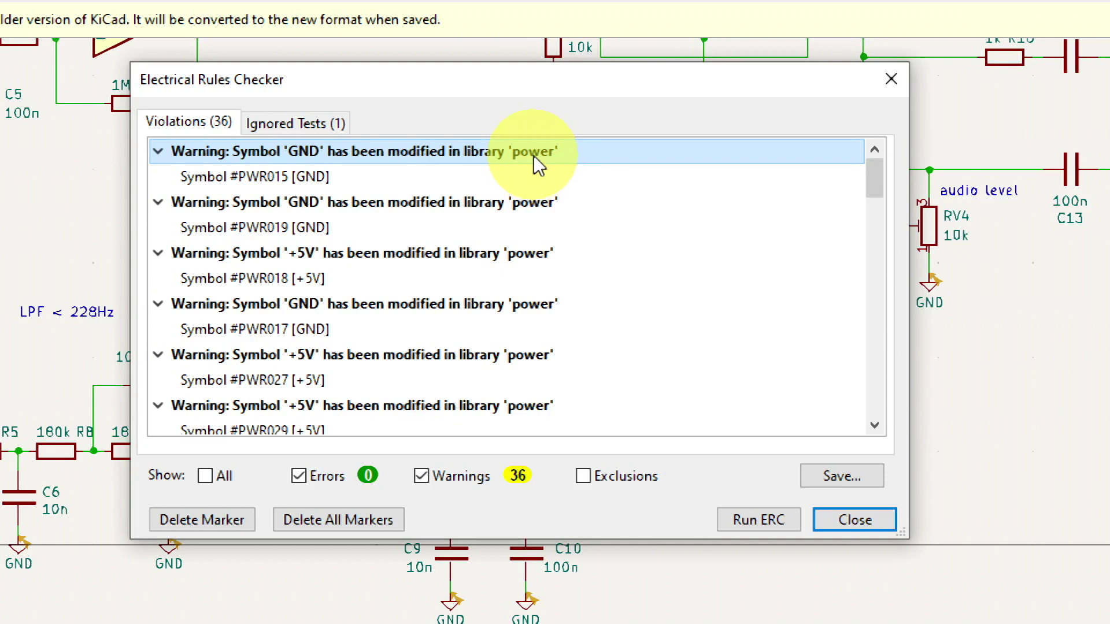
drag(807, 76, 806, 84)
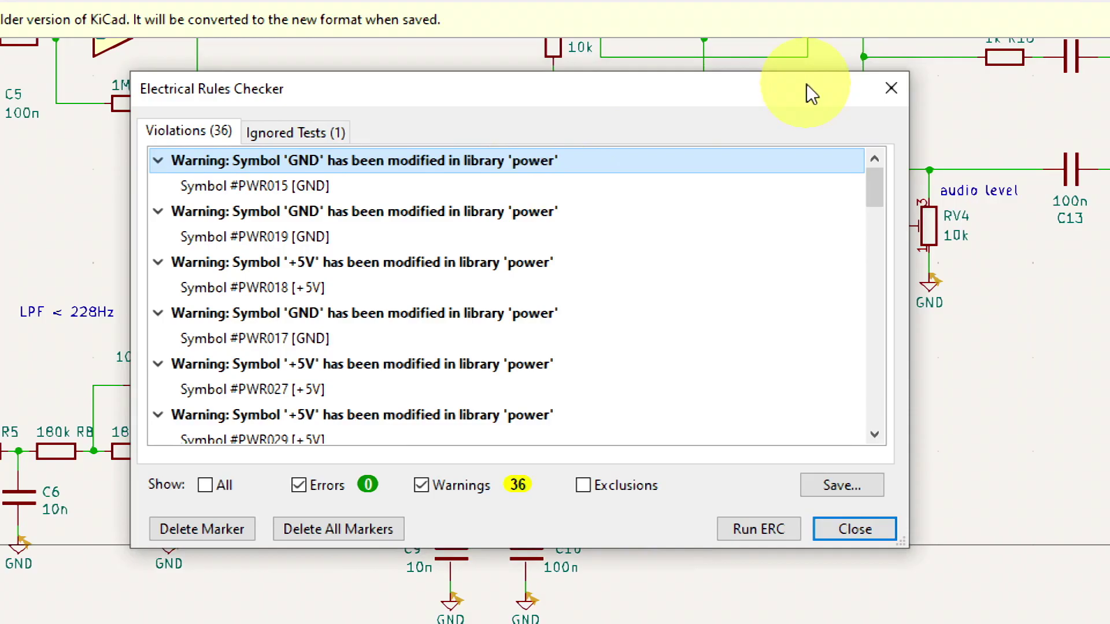
click(890, 88)
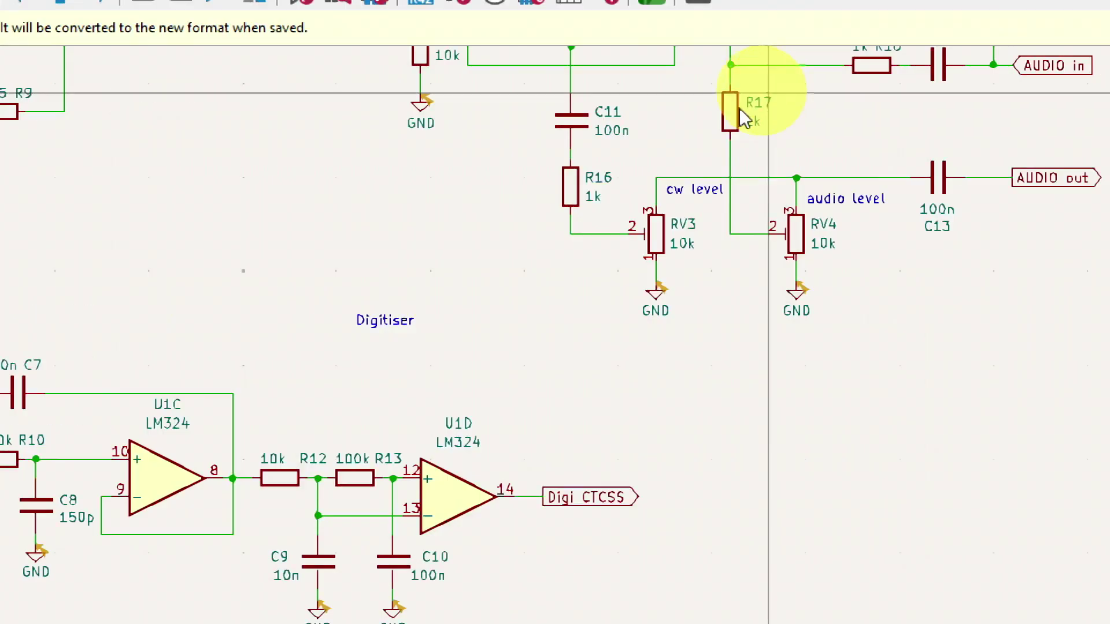
Step: From the GND symbol below RV3, run Update Symbols from Library on all symbols in the schematic
click(787, 306)
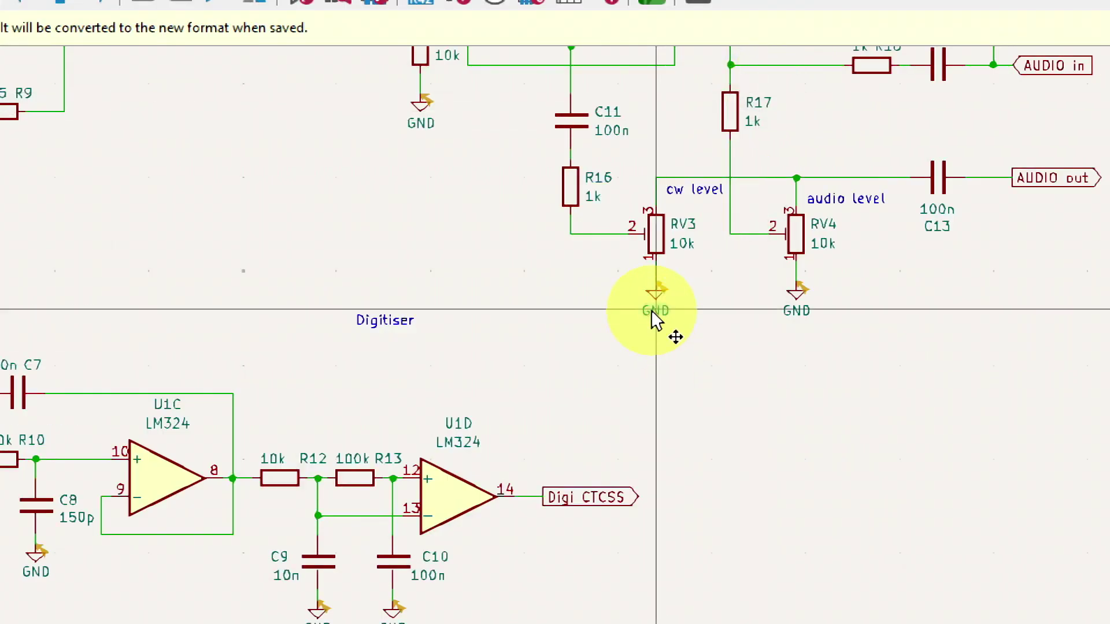
scroll(650, 310, up, 2)
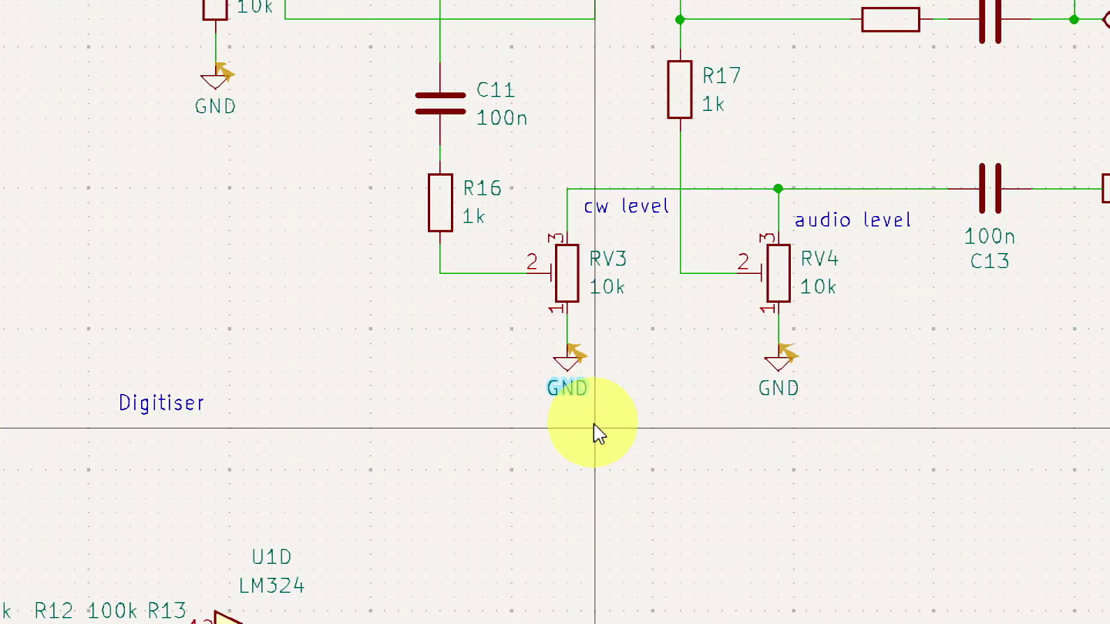
click(601, 369)
right_click(642, 360)
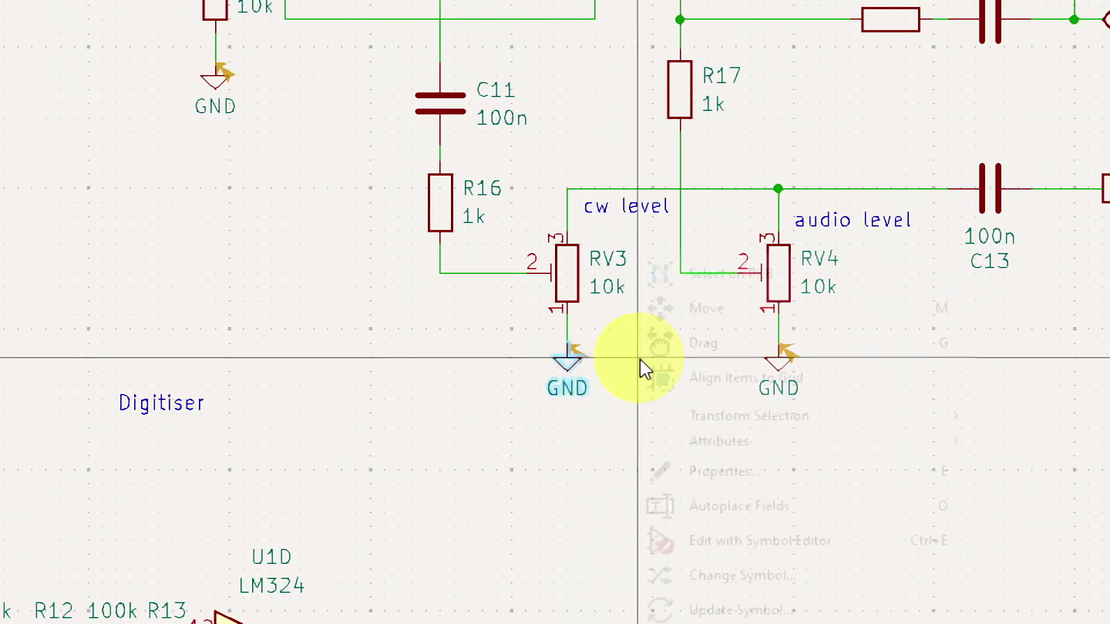
right_click(567, 364)
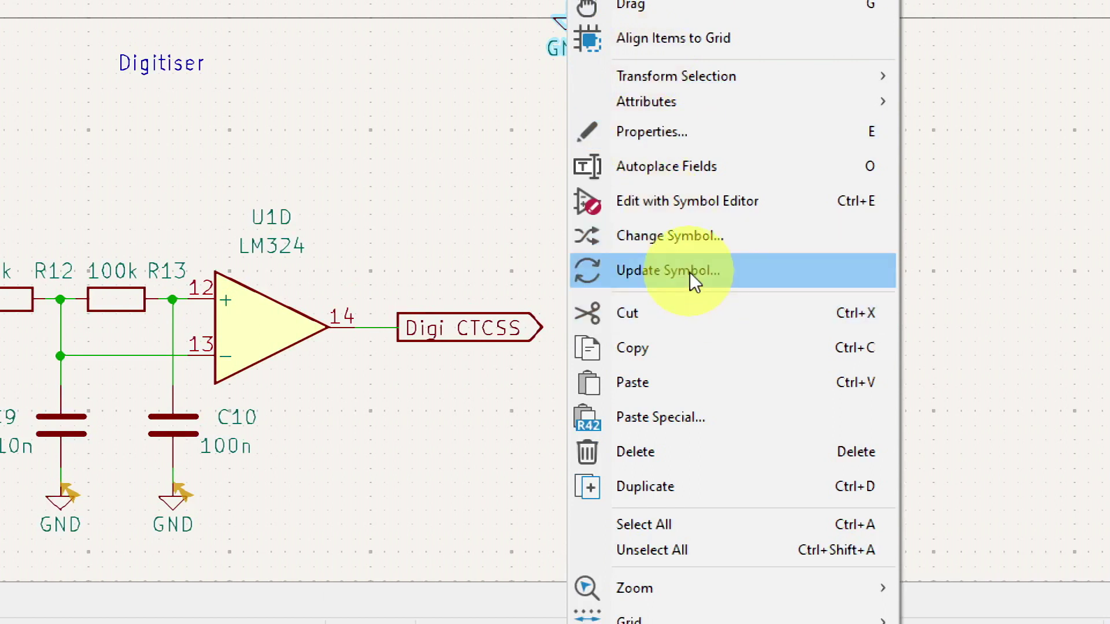
click(689, 272)
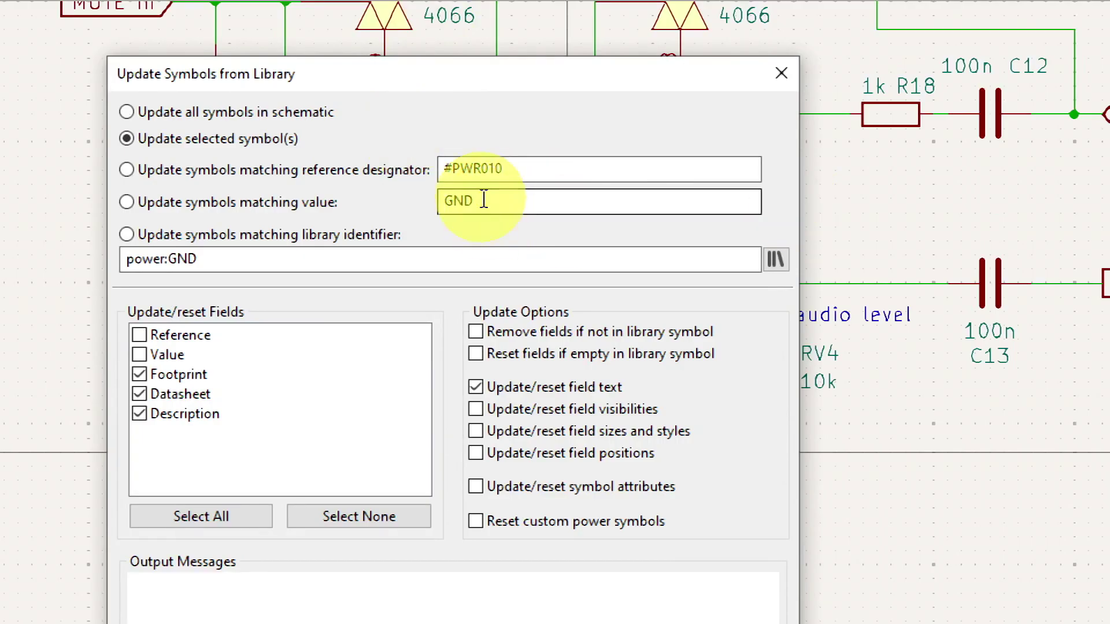
drag(484, 200, 404, 225)
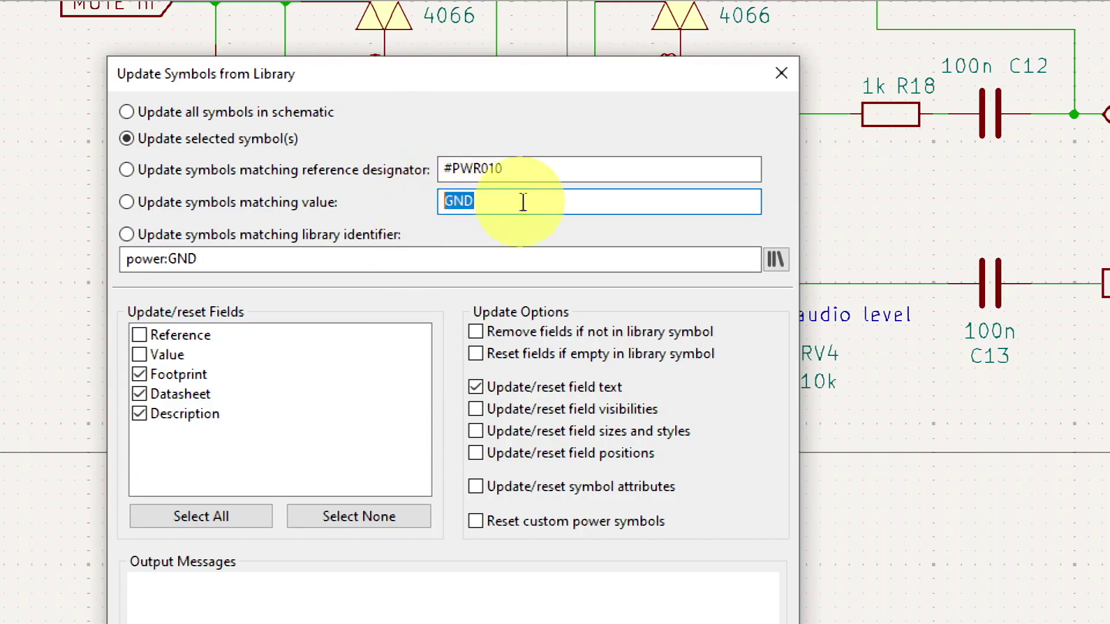
click(496, 200)
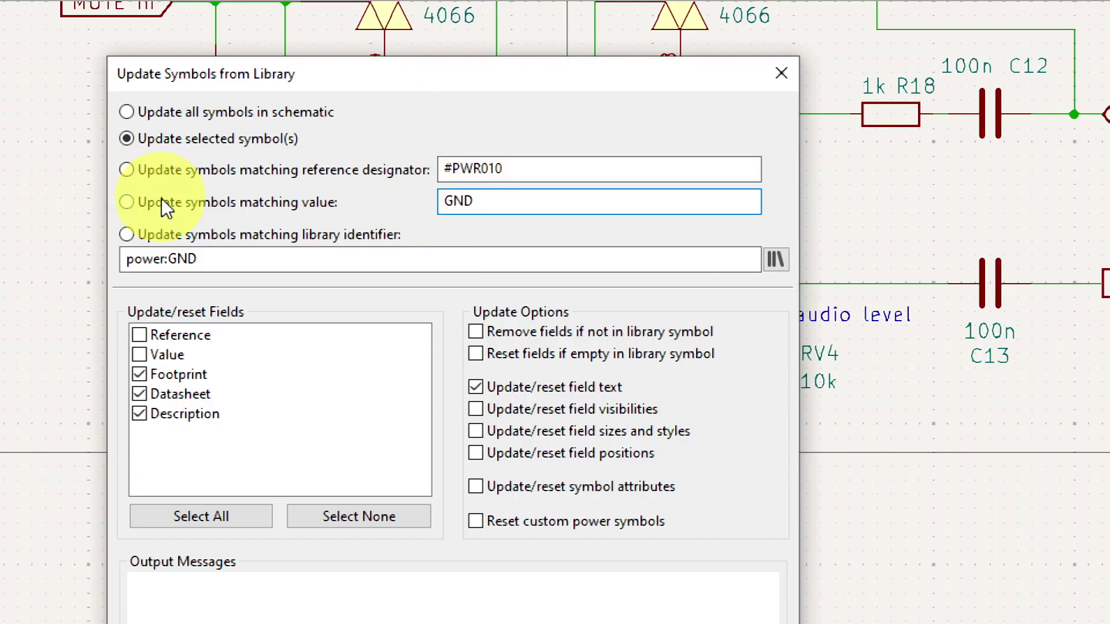
click(127, 113)
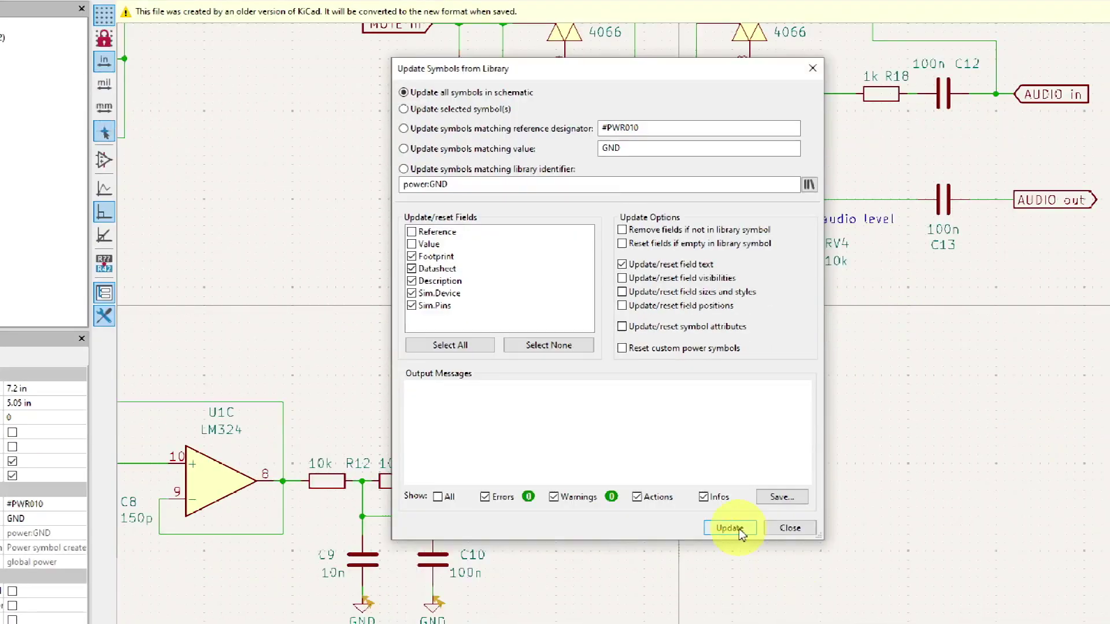
click(737, 583)
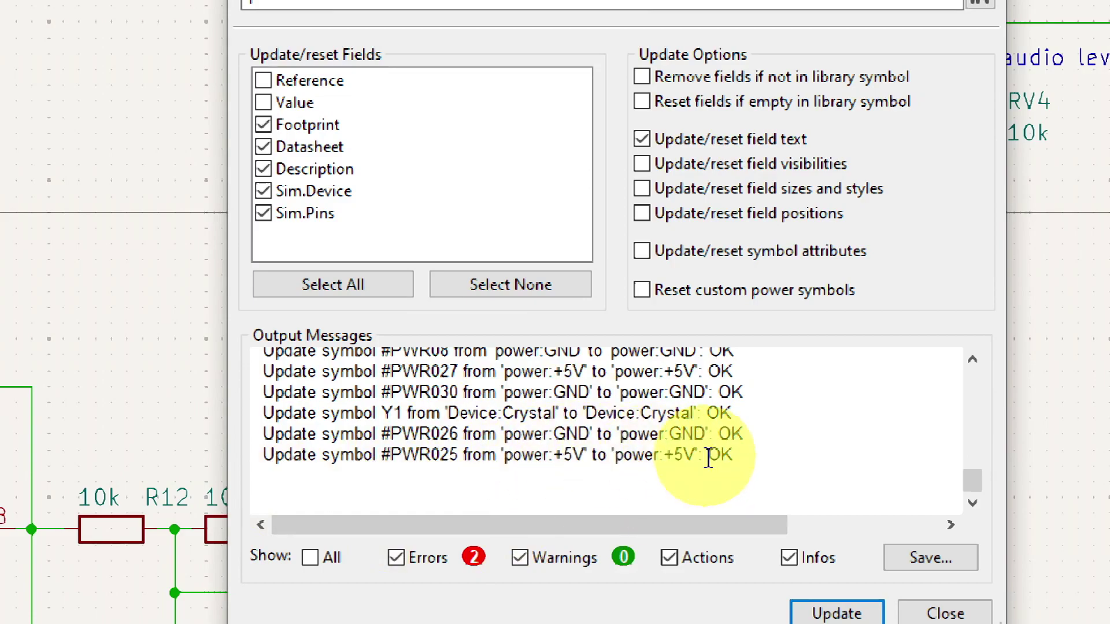
Step: Check the output messages for the +5V and GND power symbols, then close the symbol update dialog
drag(501, 454, 709, 454)
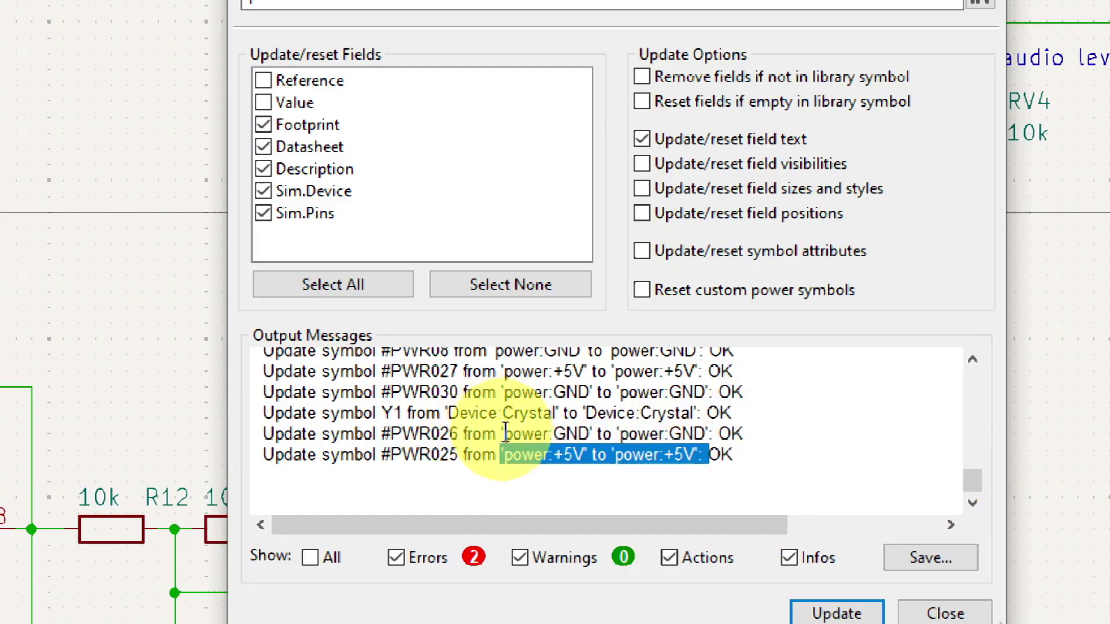
drag(505, 433, 706, 434)
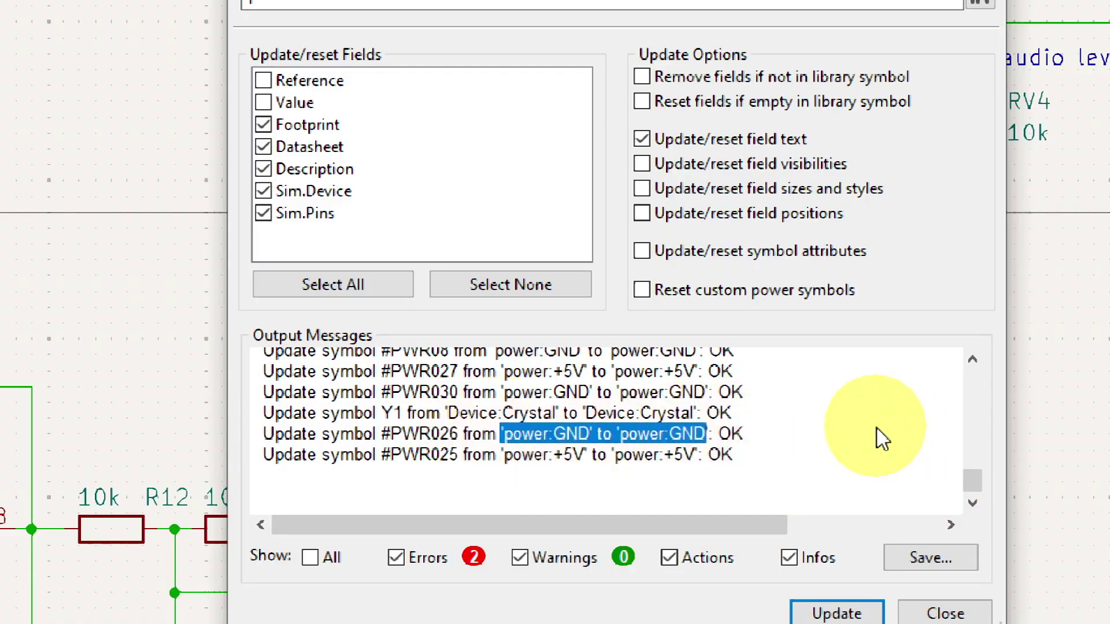
click(959, 578)
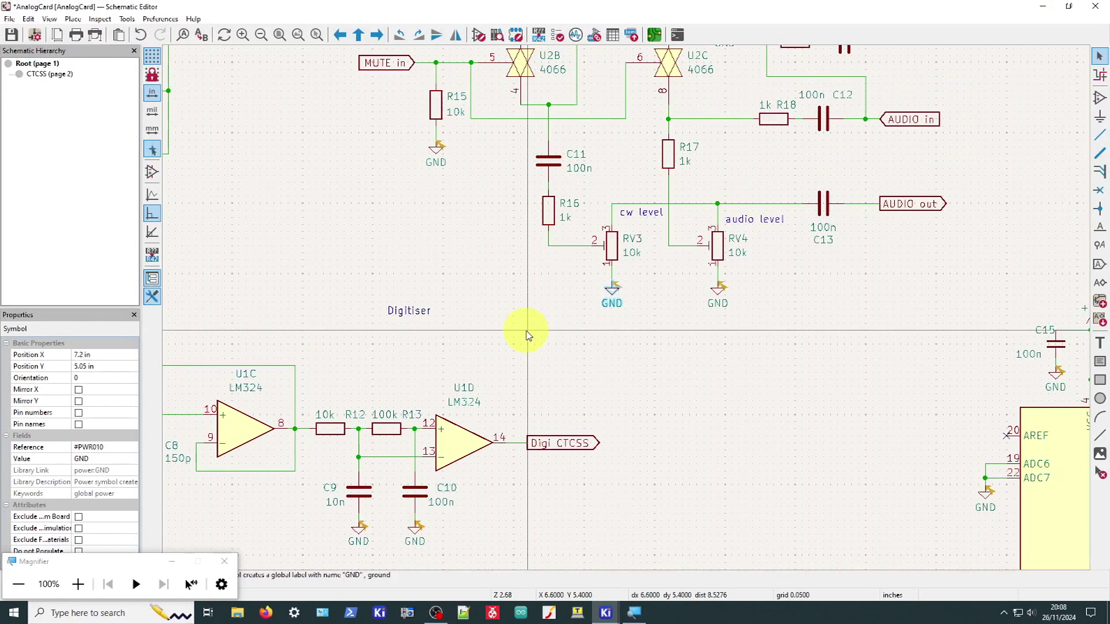
Step: Reopen the Electrical Rules Checker, delete all old markers and rerun the check on the updated schematic
click(106, 20)
click(145, 35)
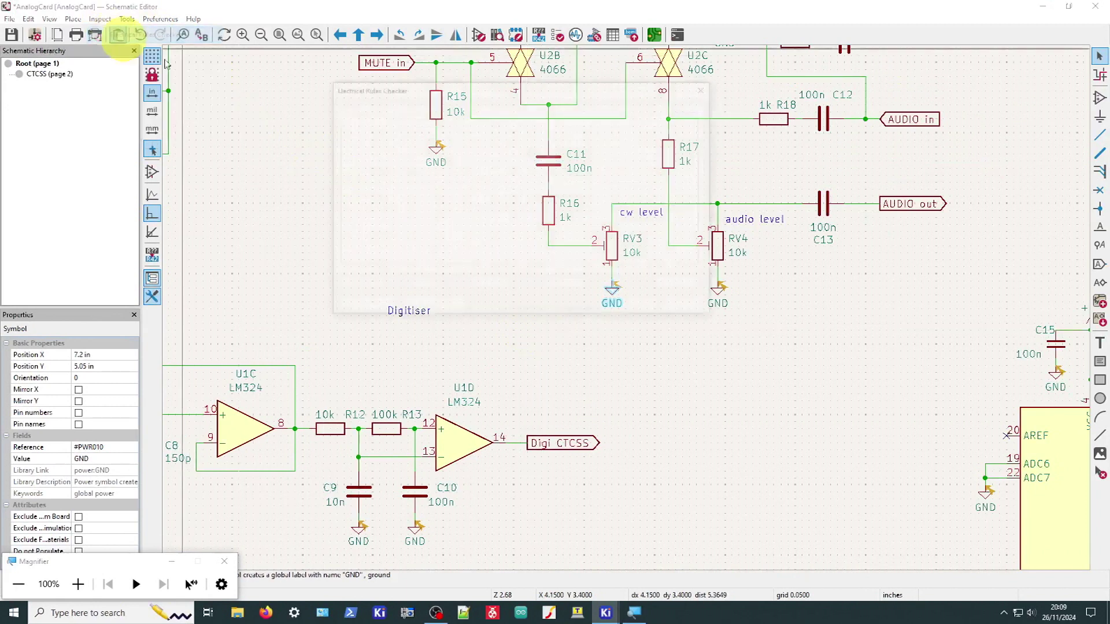
click(453, 306)
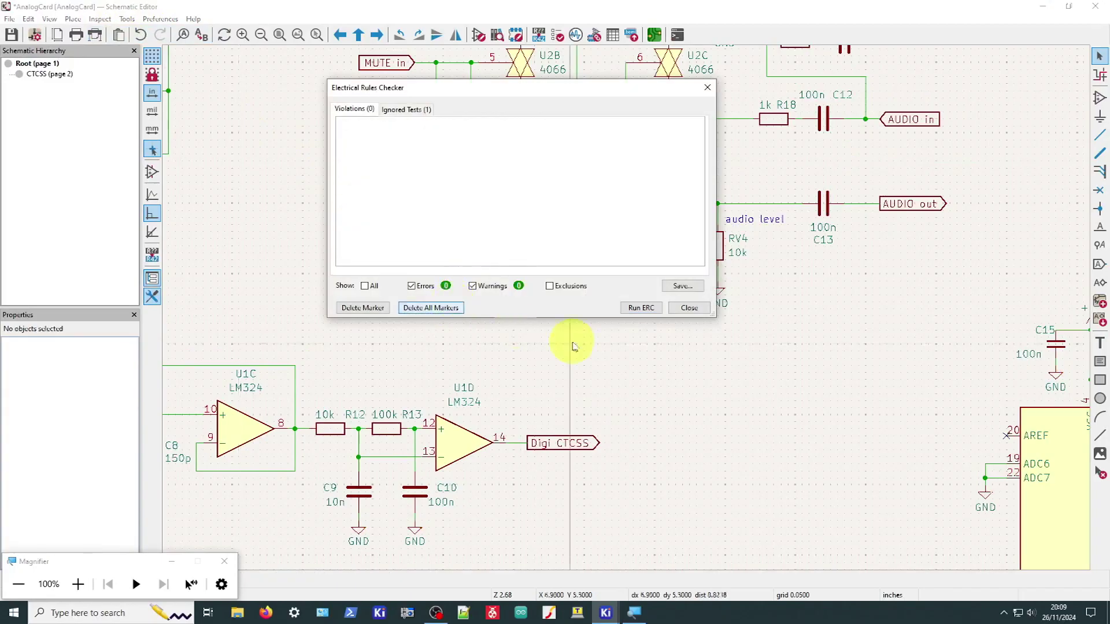
click(641, 307)
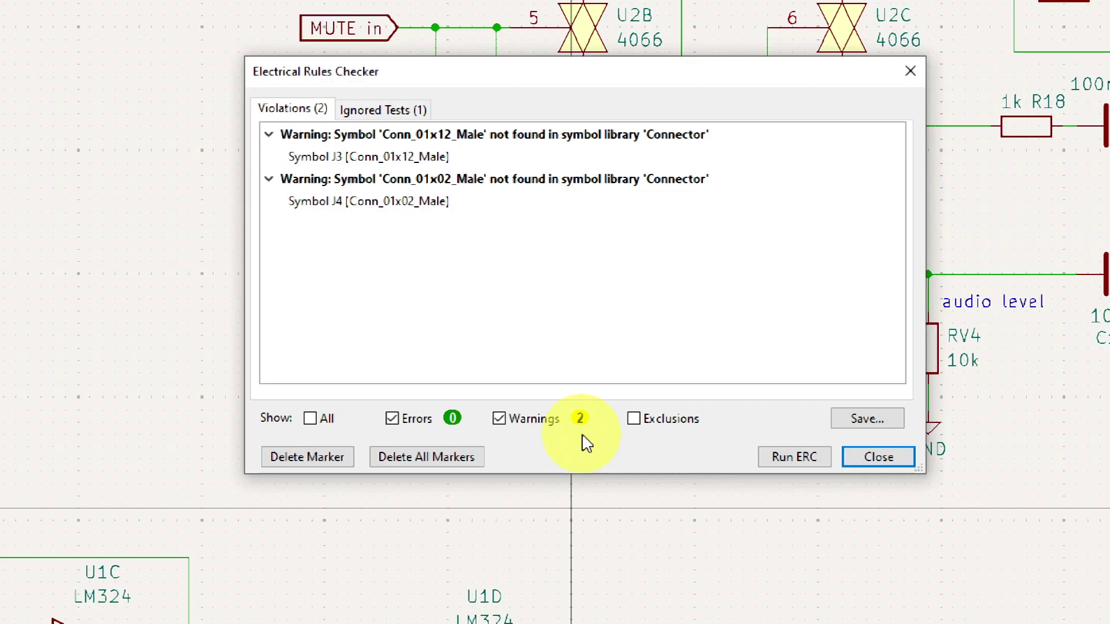
Step: Review the missing library symbol warnings for connectors J3 and J4, moving the checker dialog as needed
drag(513, 85, 518, 103)
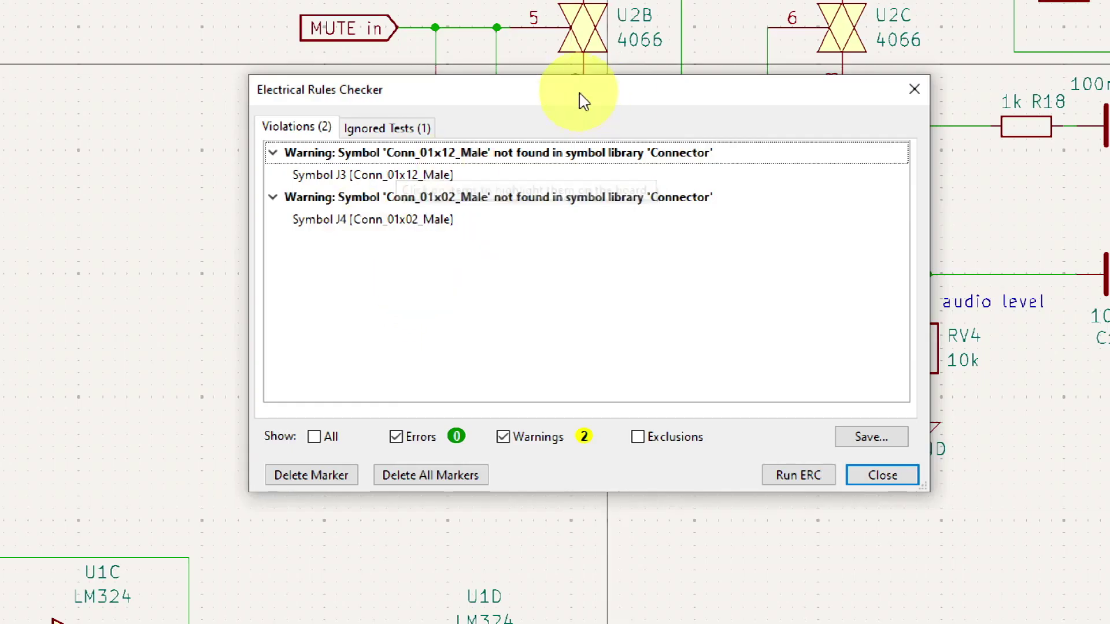
drag(581, 95, 576, 73)
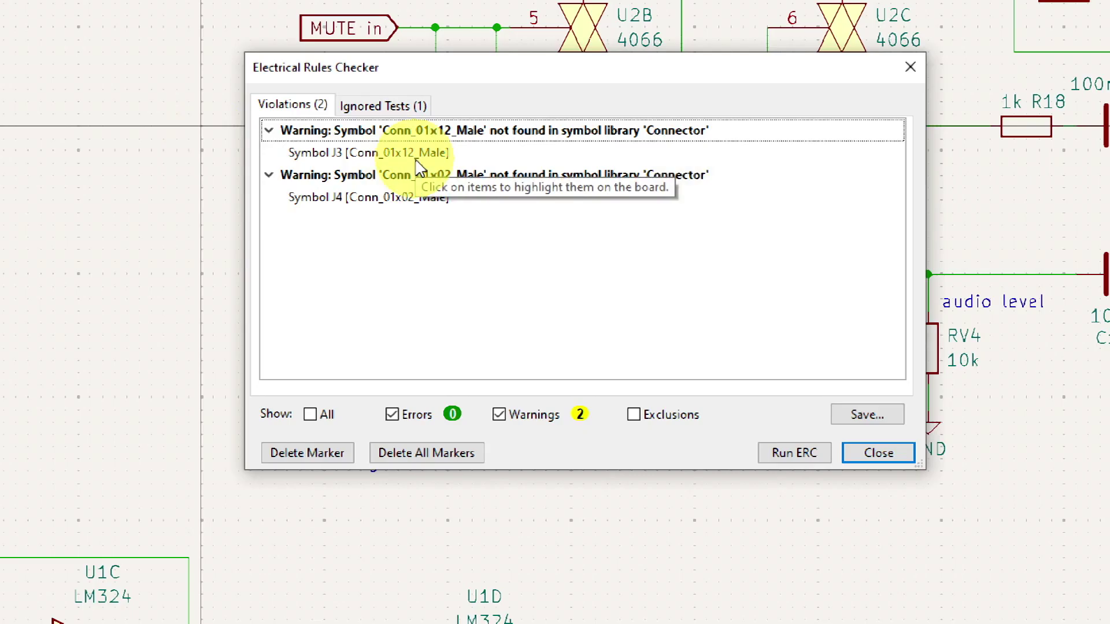
drag(446, 69, 450, 81)
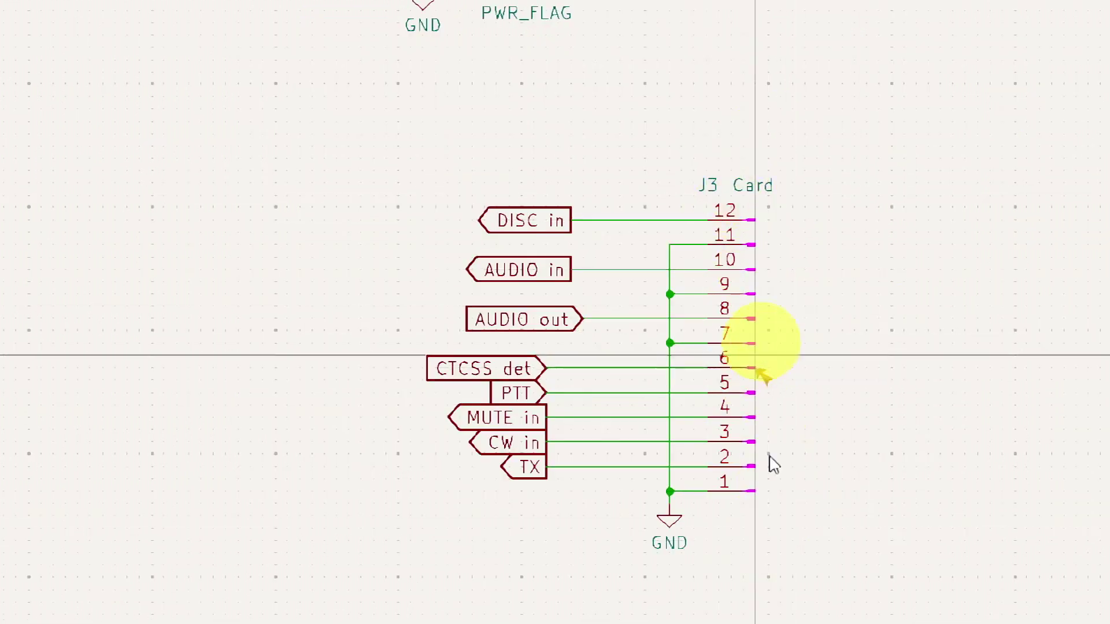
Step: Start Change Symbol for connector J3 and filter the library for its replacement with "conn_01"
right_click(732, 225)
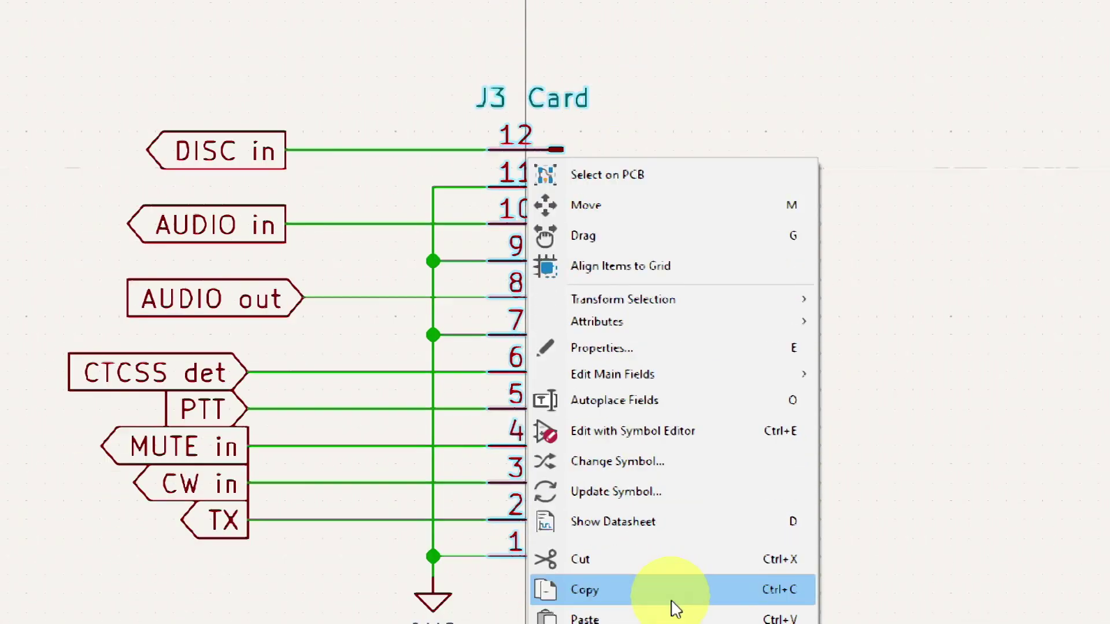
click(624, 457)
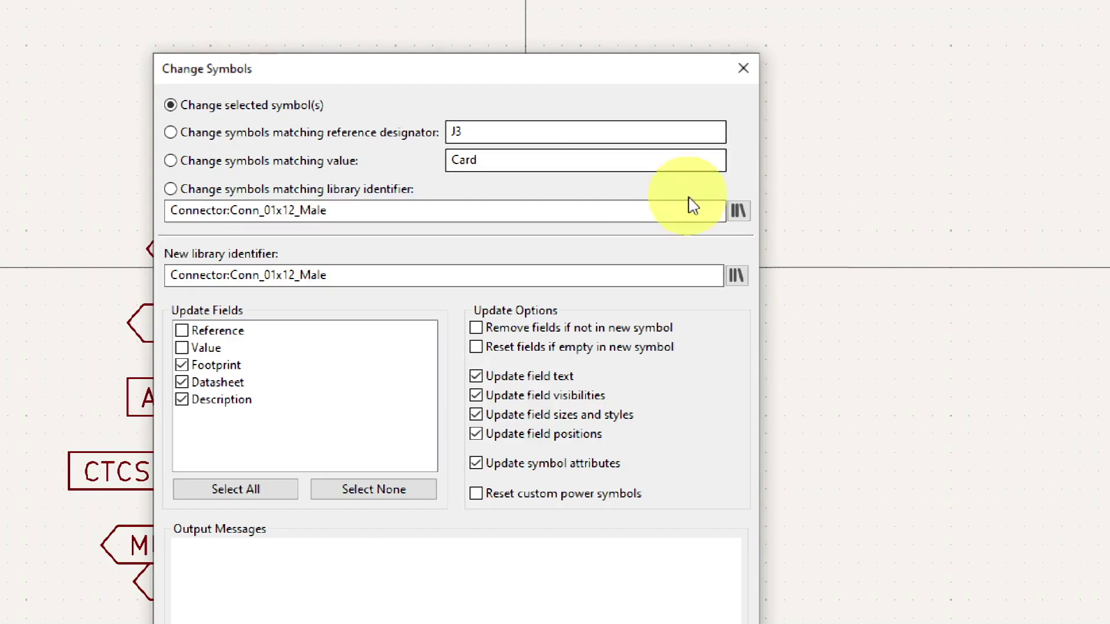
click(738, 276)
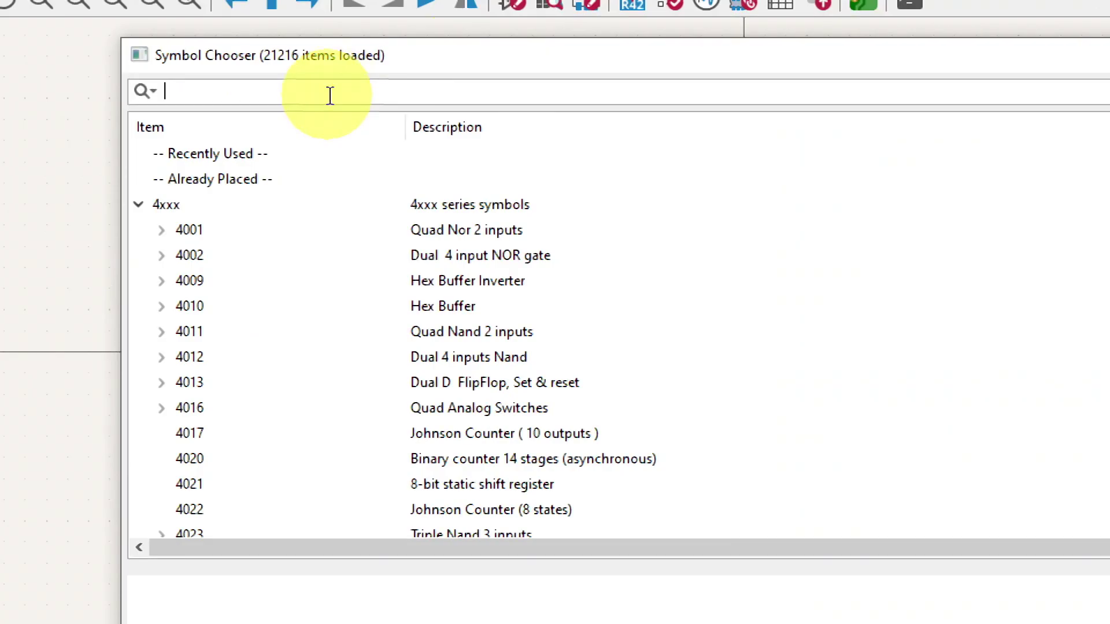
drag(460, 56, 404, 53)
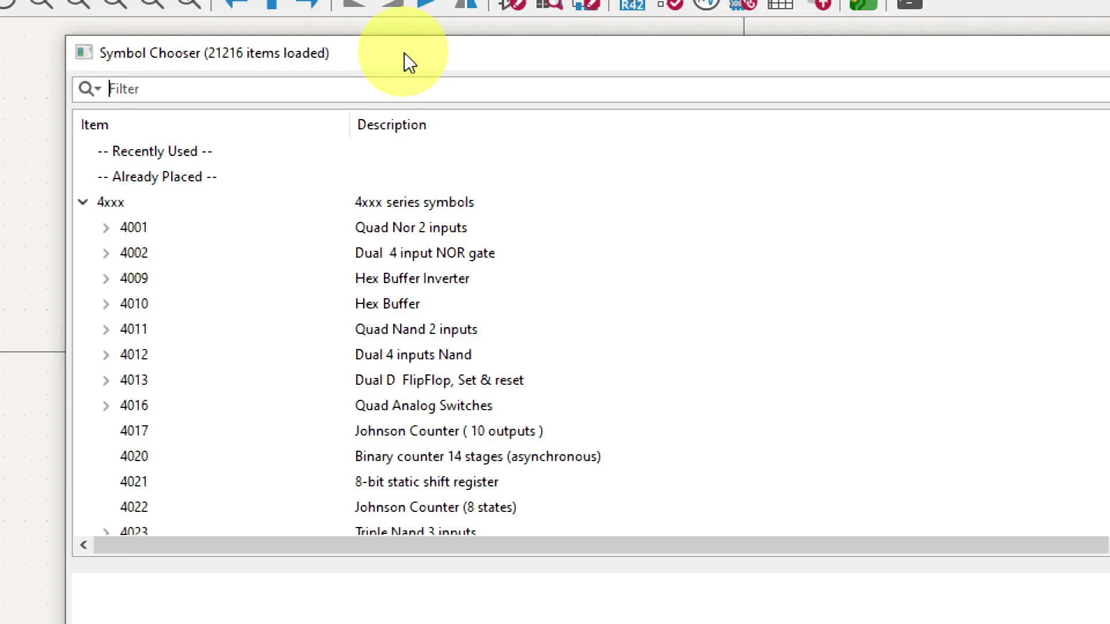
text(co)
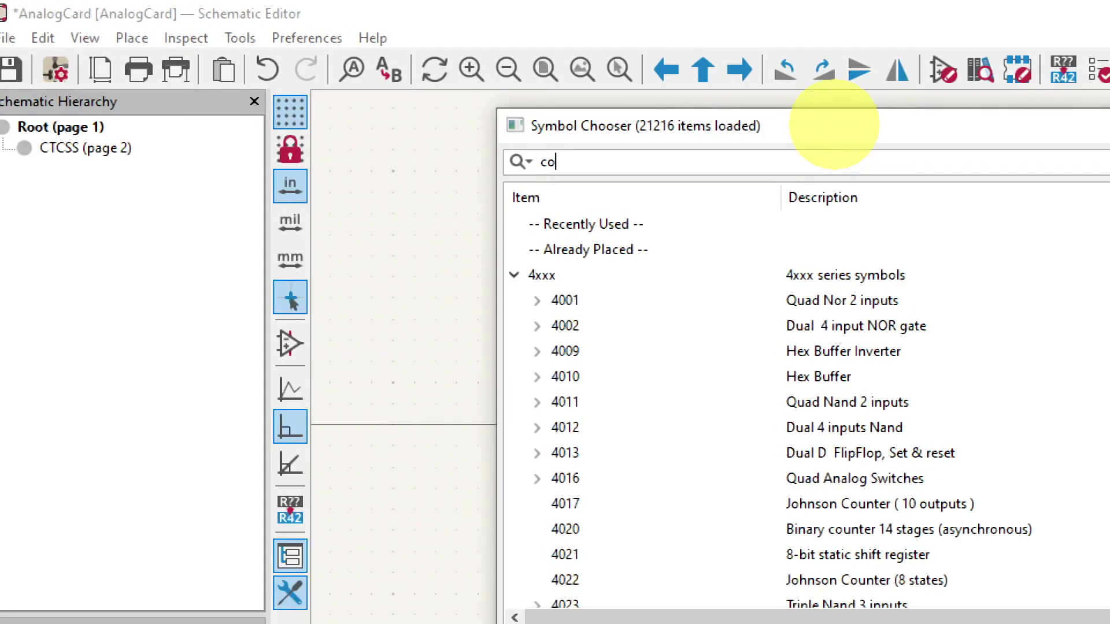
text(nn_01)
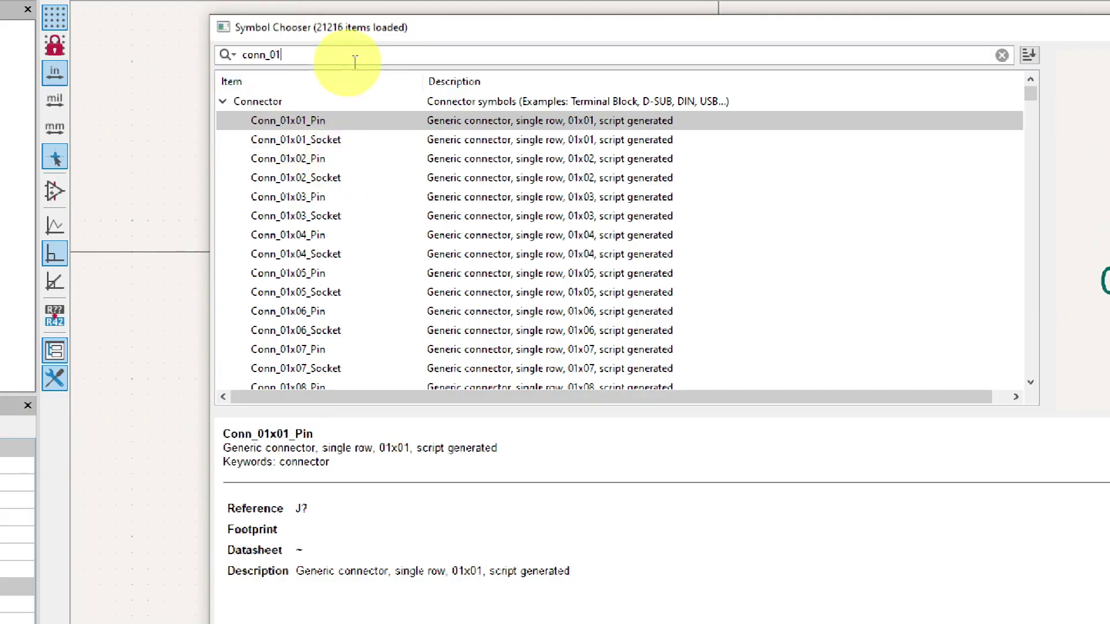
Step: Compare the 12-way pin and socket symbols and choose Connector:Conn_01x12_Pin as J3's new library identifier
drag(393, 32, 501, 385)
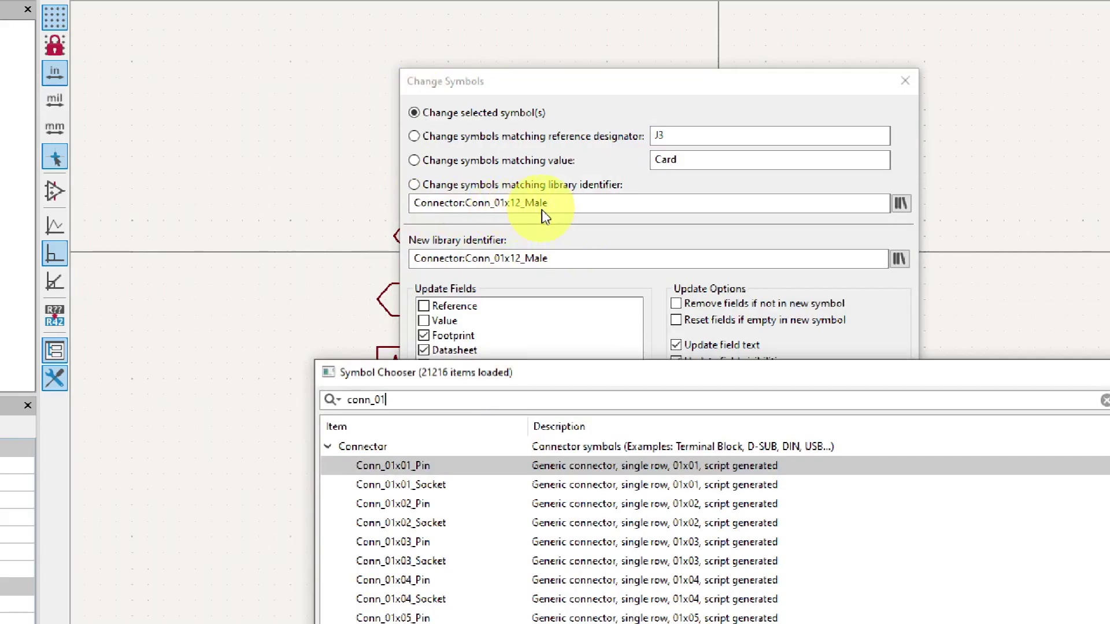
drag(628, 372, 519, 66)
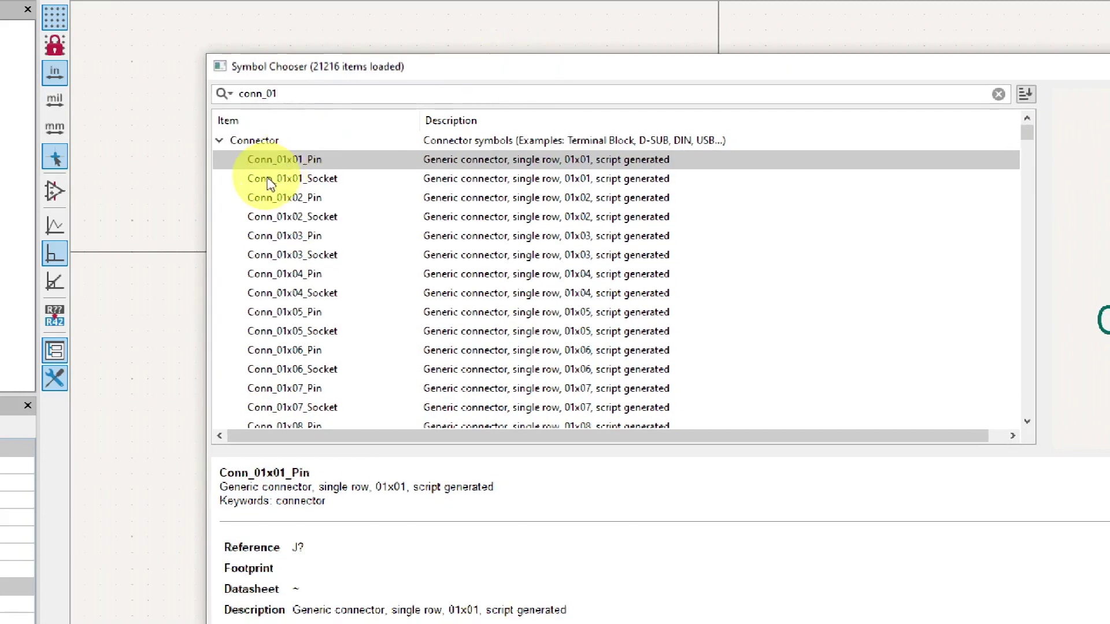
scroll(346, 324, down, 5)
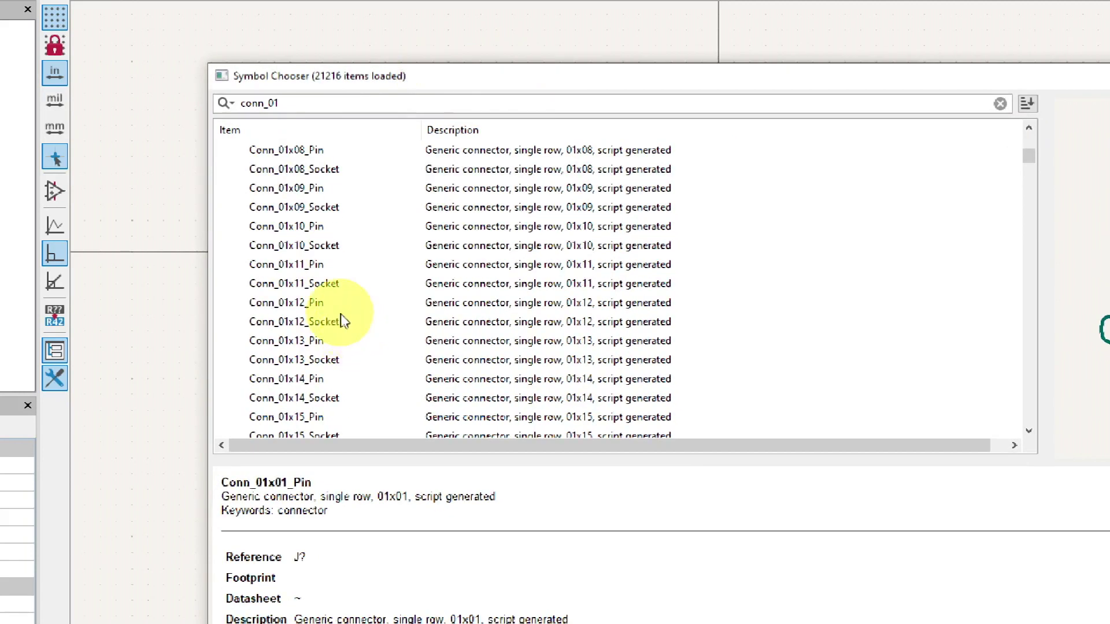
click(306, 306)
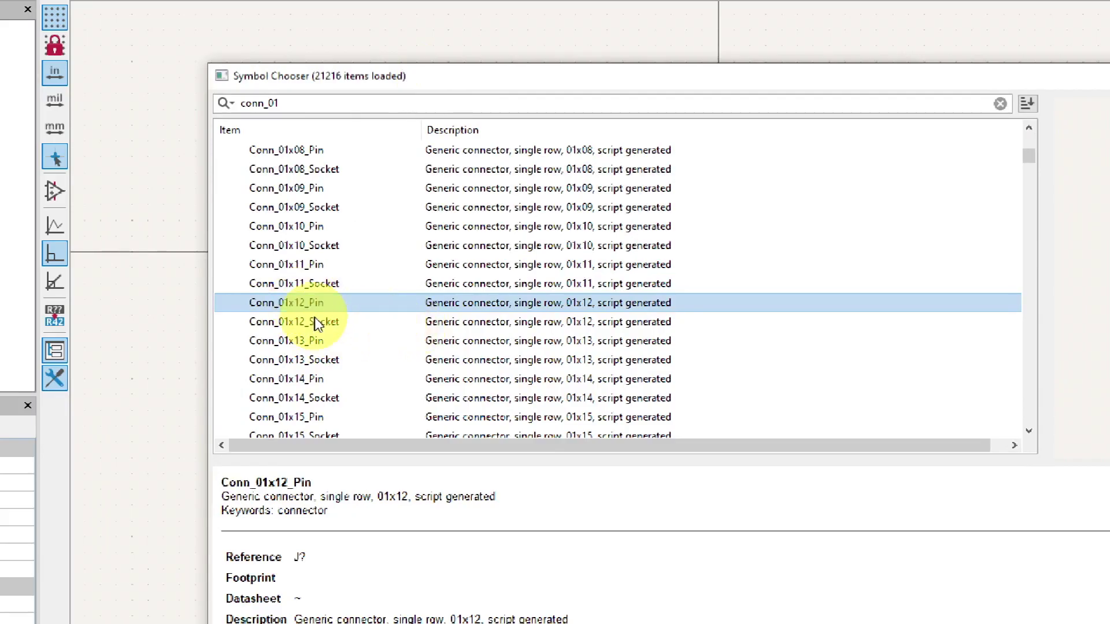
click(332, 324)
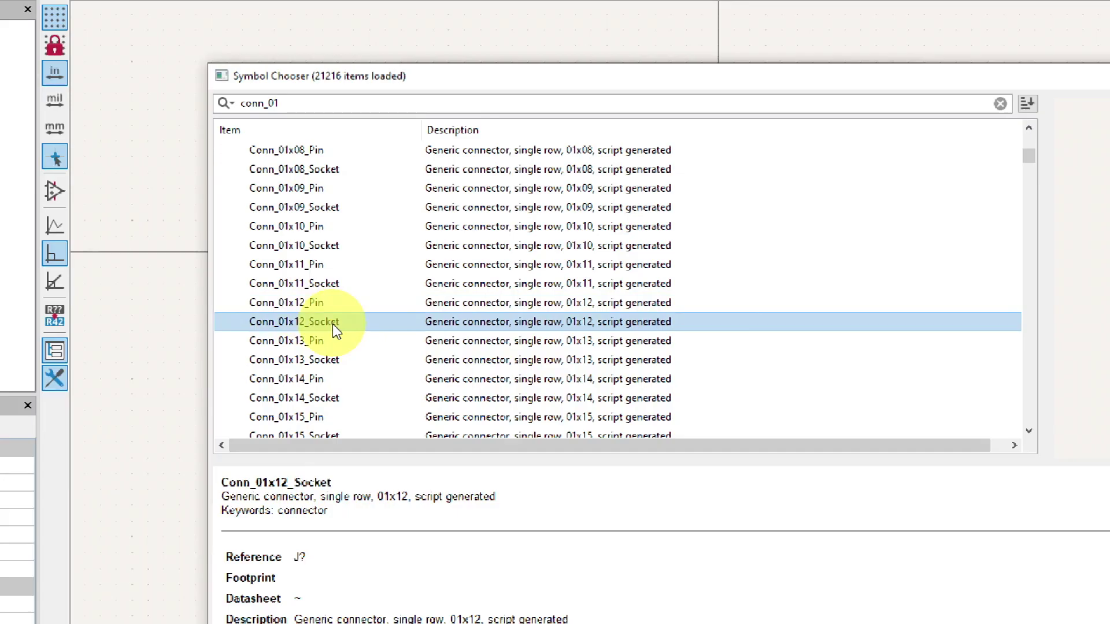
click(317, 302)
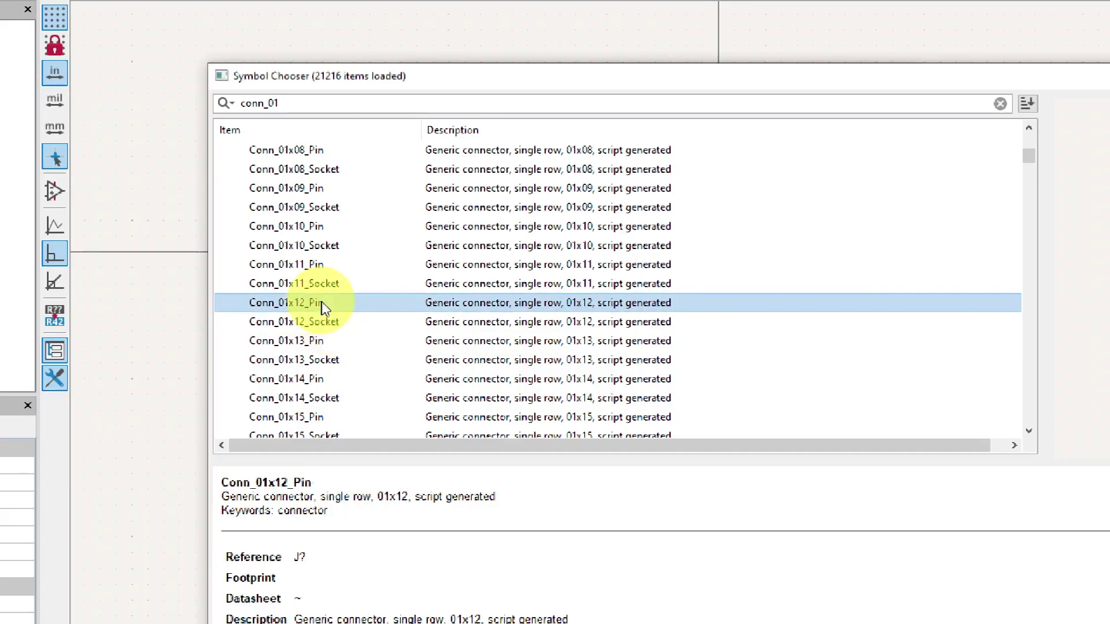
drag(463, 80, 450, 51)
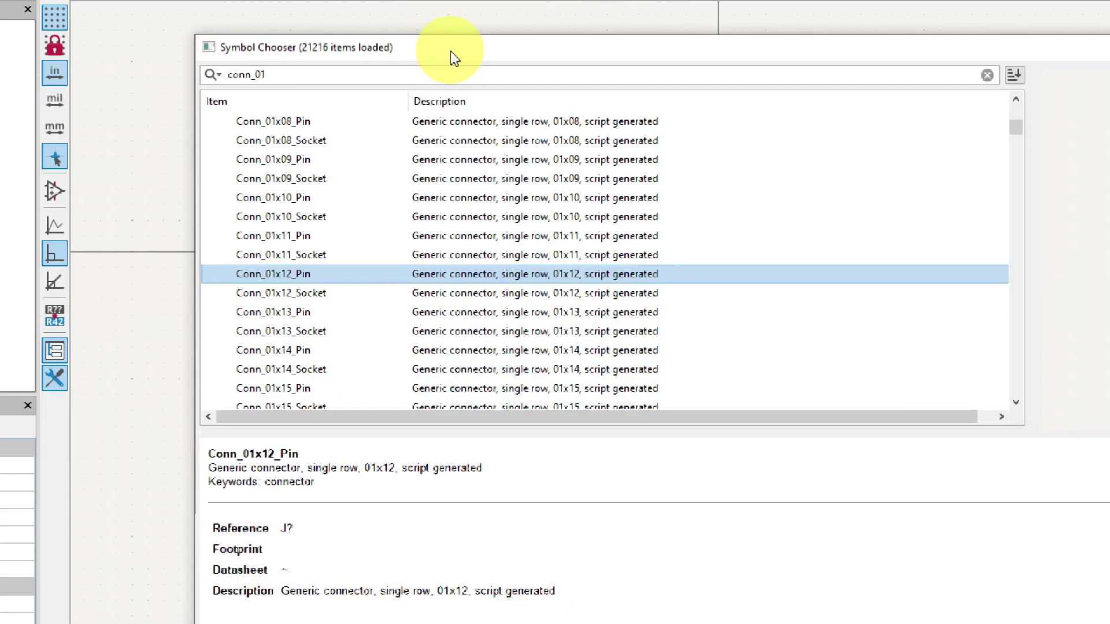
double_click(351, 275)
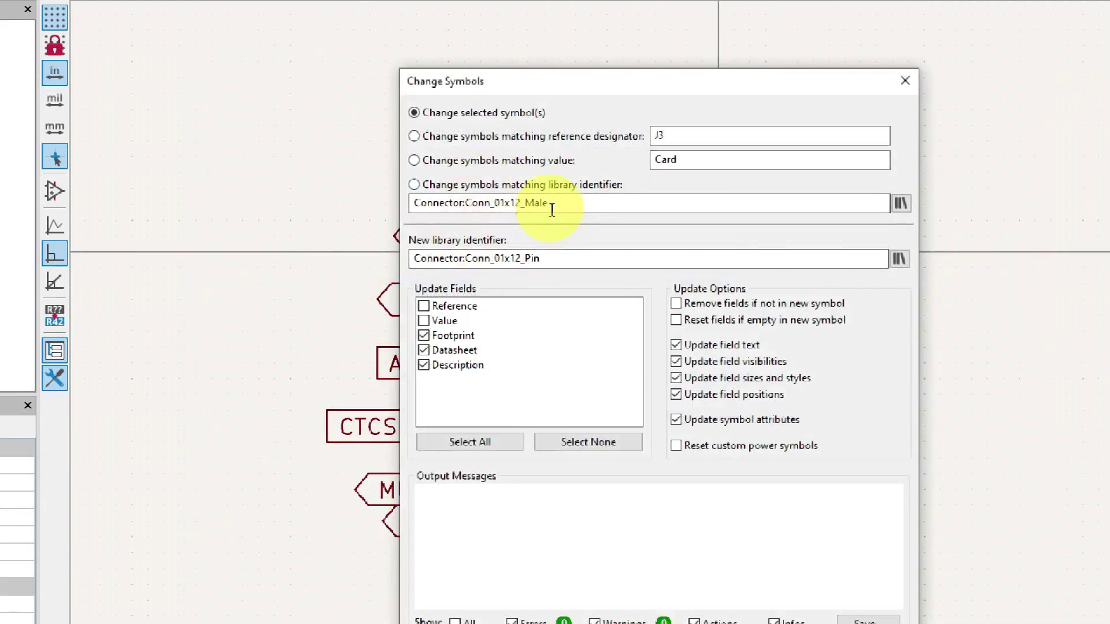
Step: Change connector J3's symbol from Connector:Conn_01x12_Male to Connector:Conn_01x12_Pin and close the Change Symbols dialog
drag(552, 208, 413, 199)
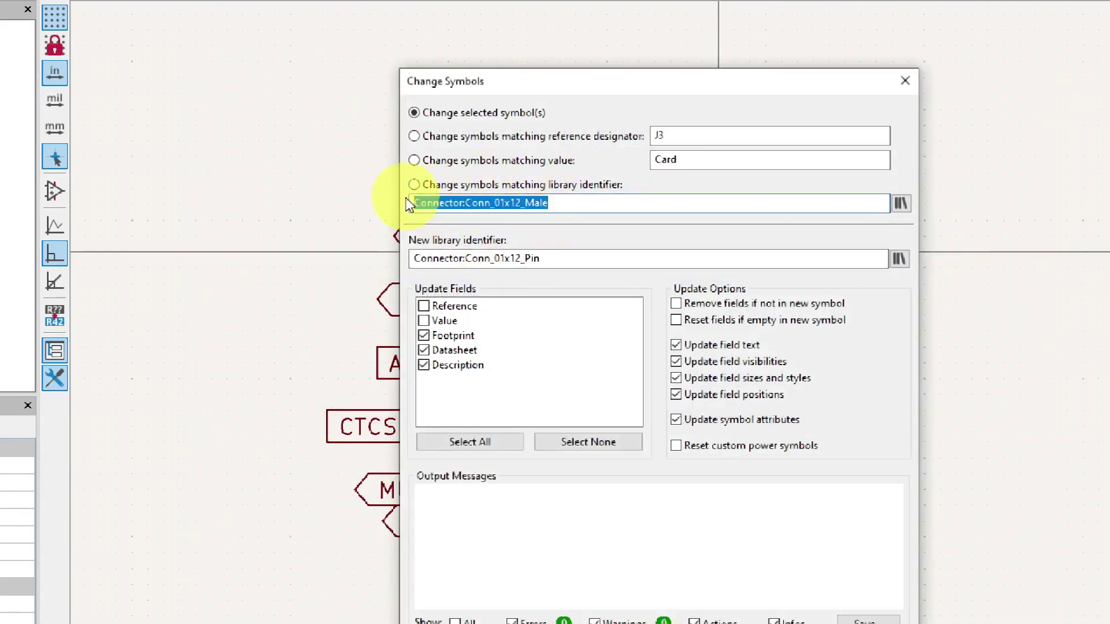
click(555, 258)
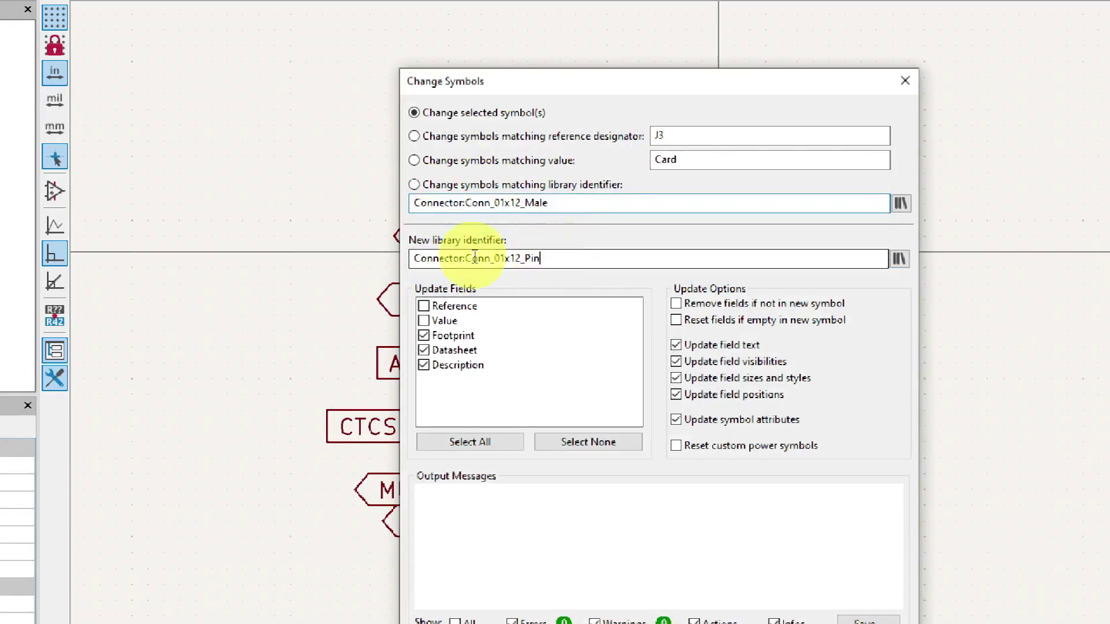
double_click(474, 258)
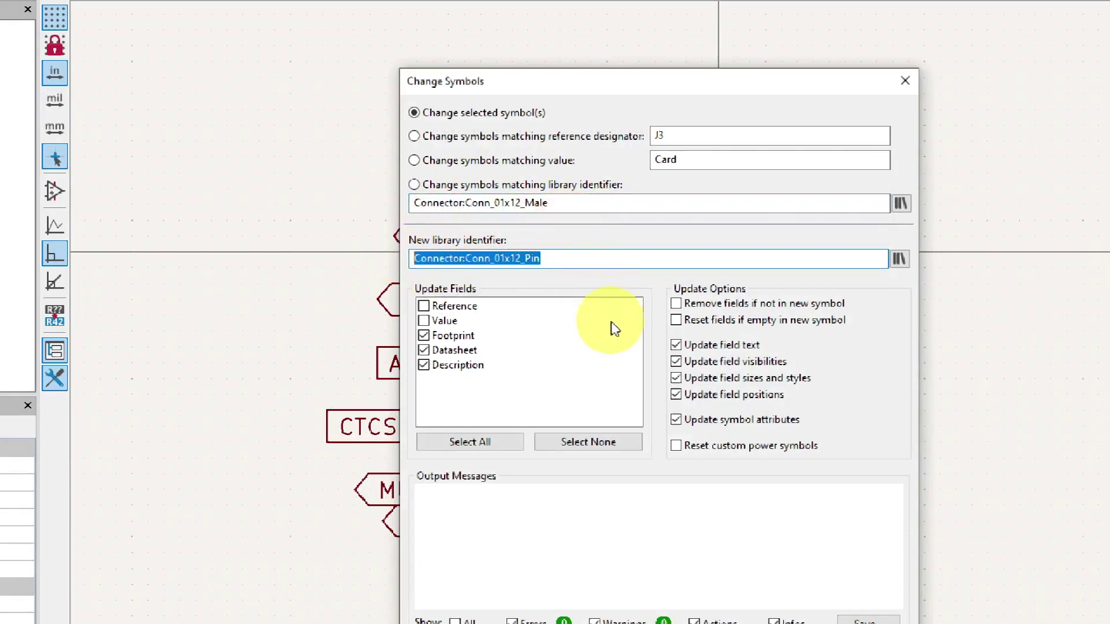
drag(649, 89, 546, 30)
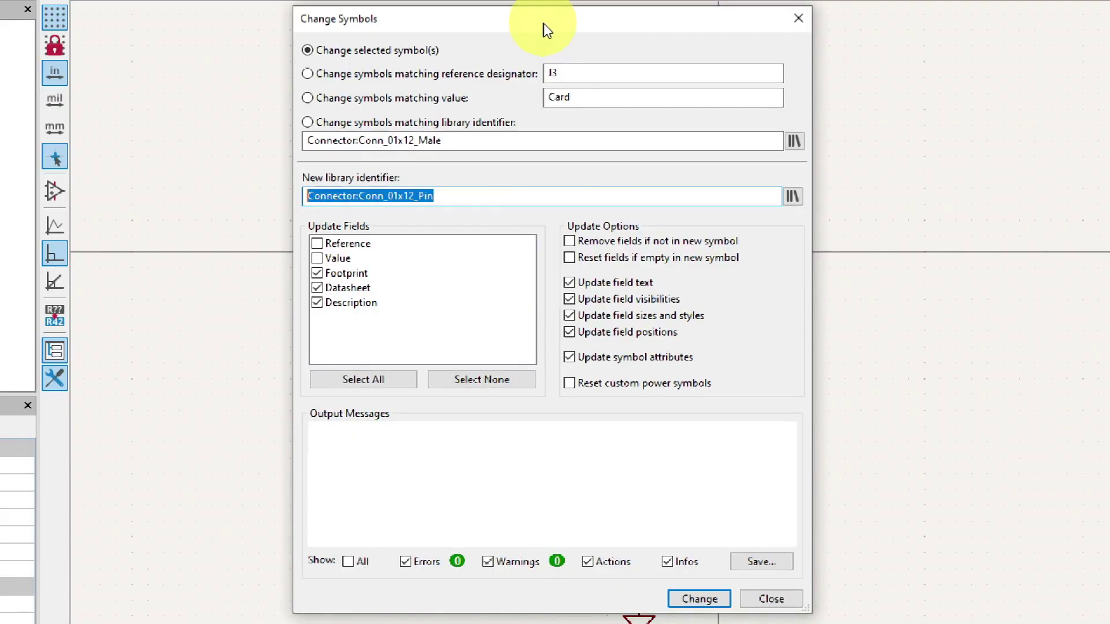
click(698, 598)
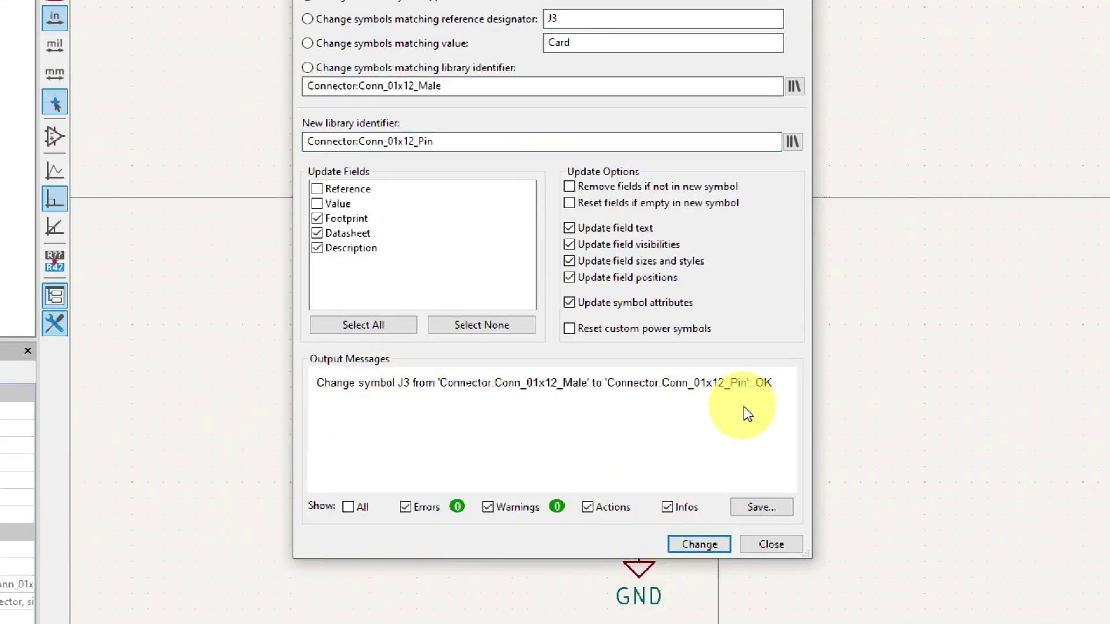
click(769, 545)
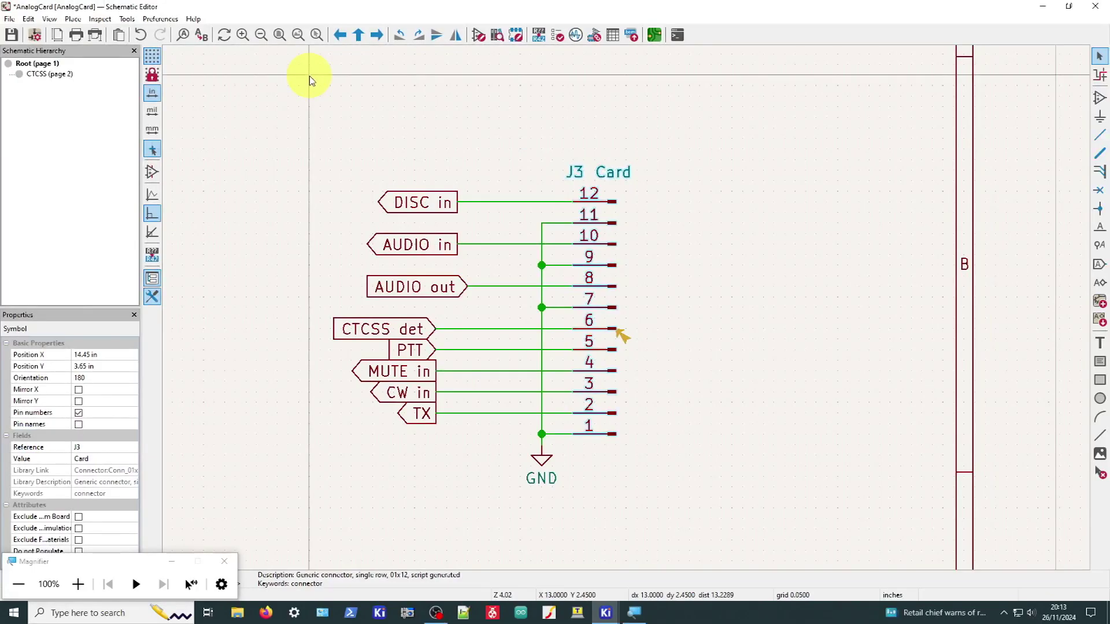
Step: Clear all markers in the Electrical Rules Checker, rerun the check after J3's symbol change and close it
click(98, 19)
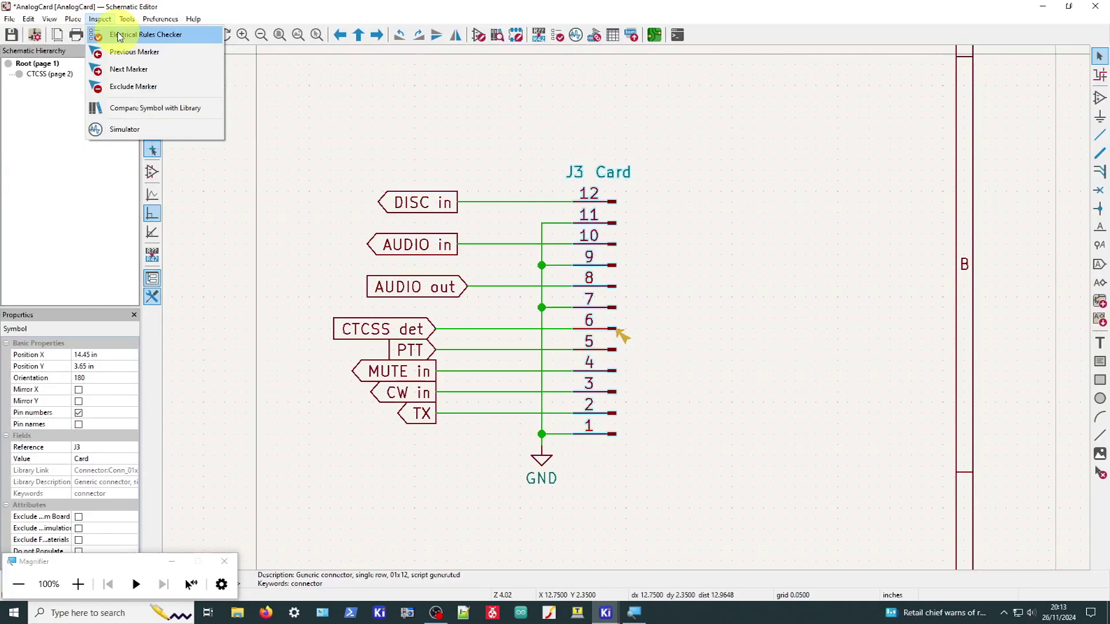
click(118, 32)
click(438, 312)
click(638, 312)
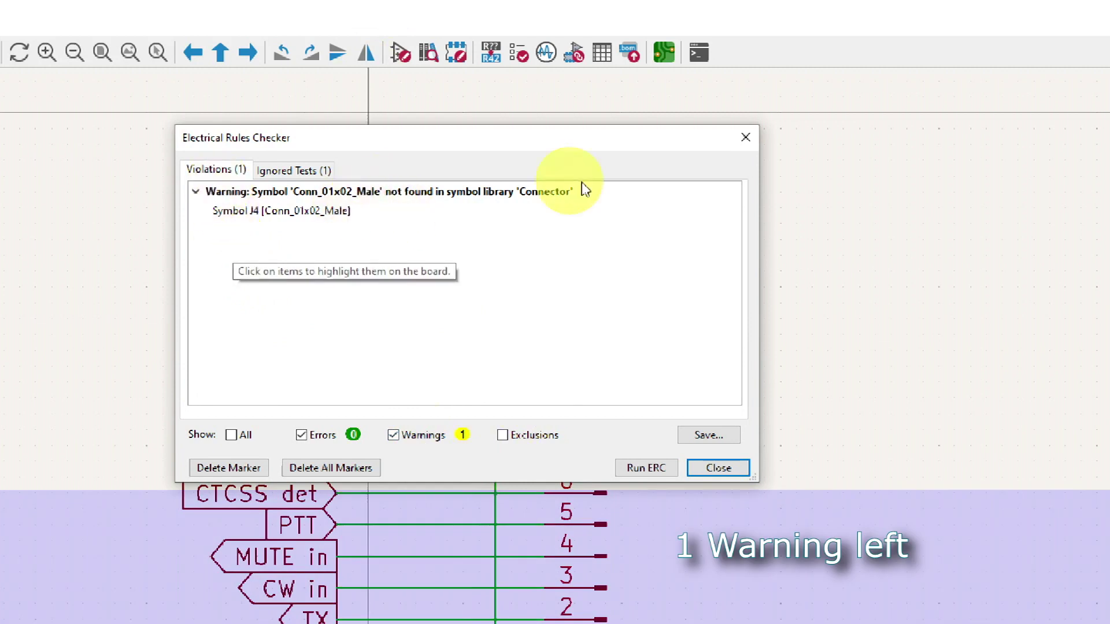
click(745, 139)
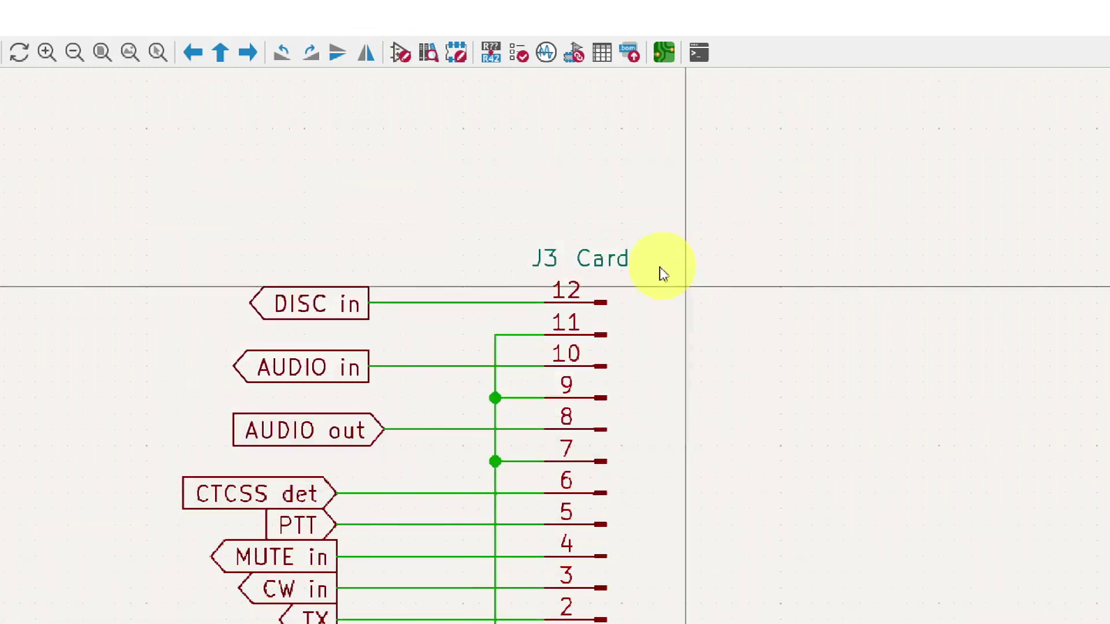
Step: Start Change Symbol for the power connector J4 and move the dialog to expose its options
scroll(620, 434, up, 3)
scroll(614, 356, down, 3)
scroll(614, 357, down, 5)
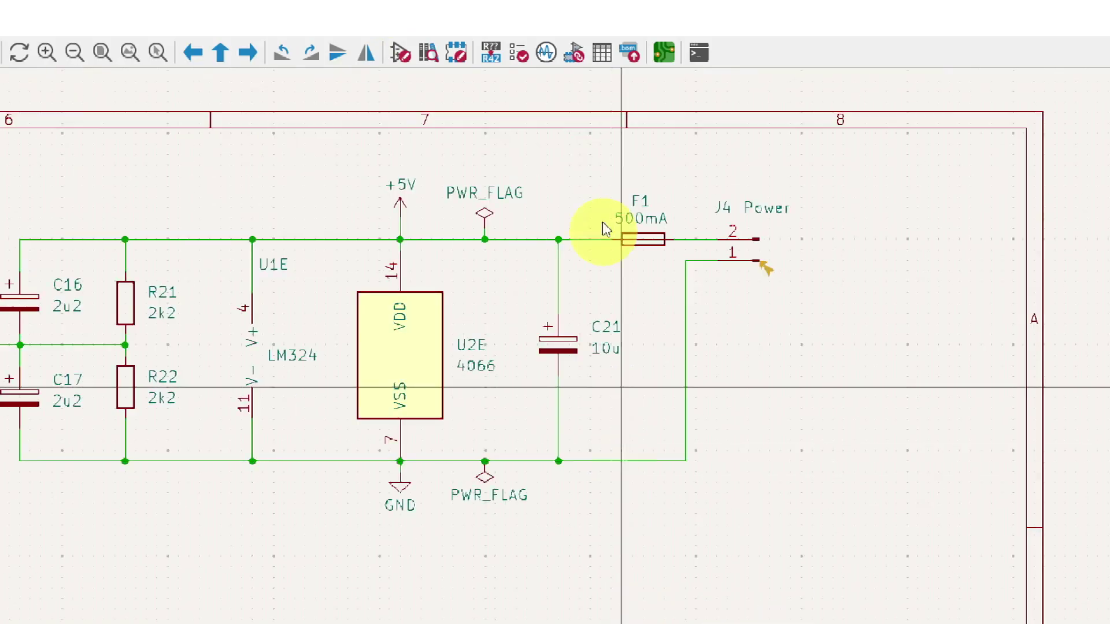
scroll(626, 470, up, 4)
scroll(623, 463, up, 2)
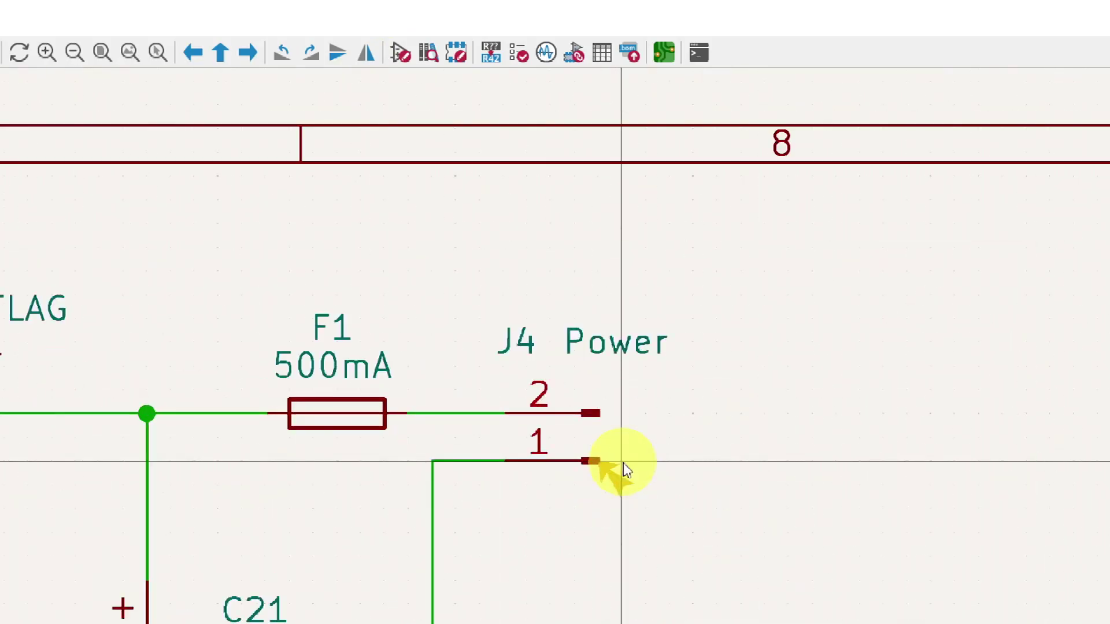
right_click(574, 414)
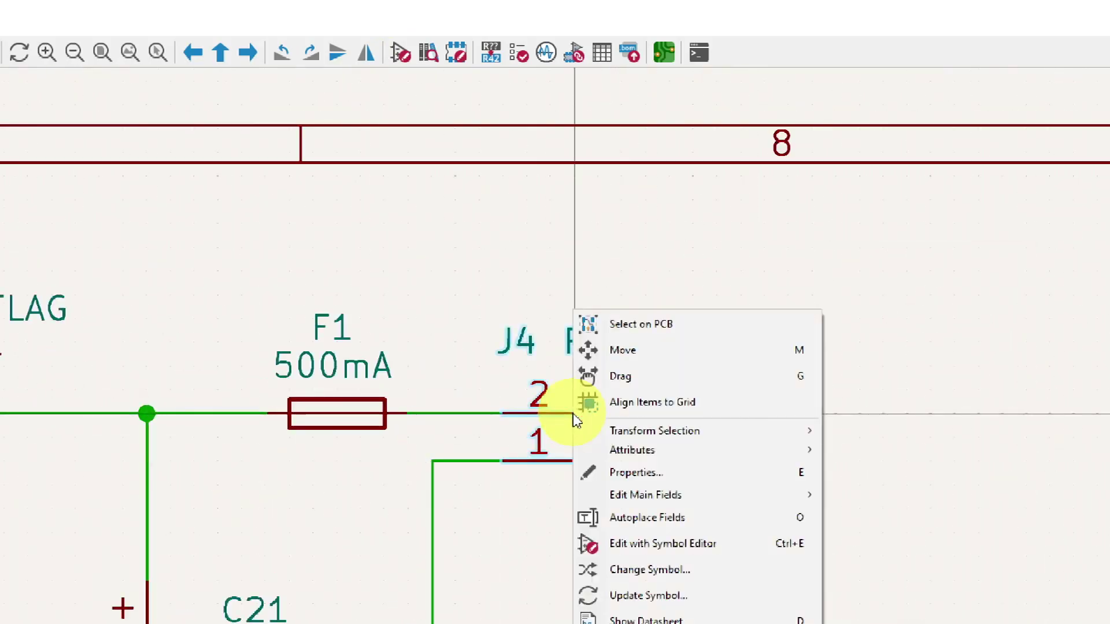
click(645, 572)
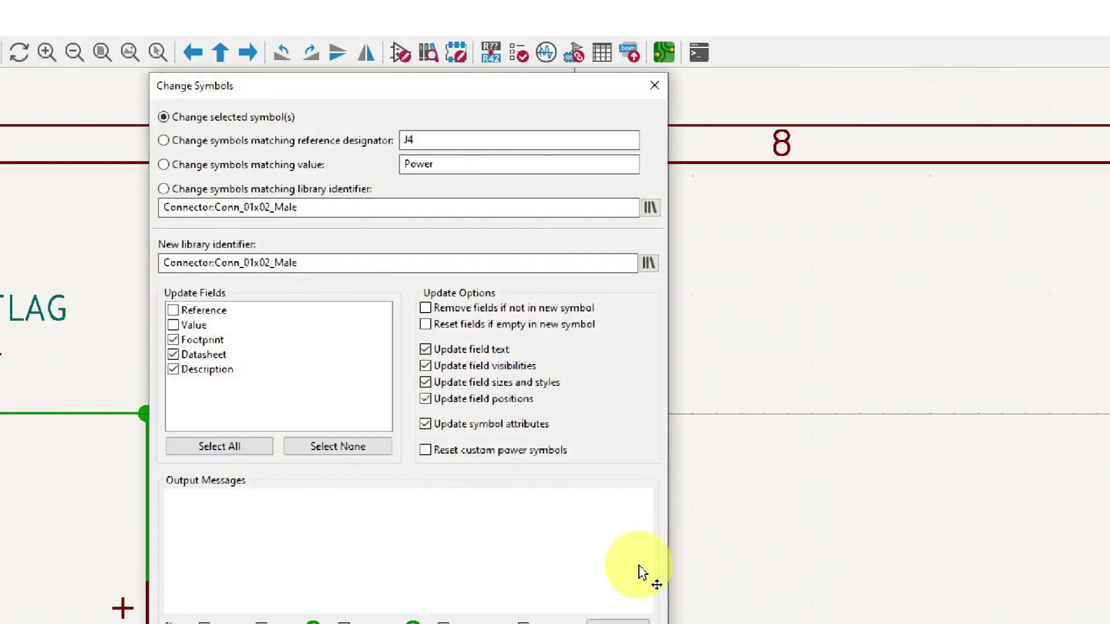
drag(420, 82, 527, 35)
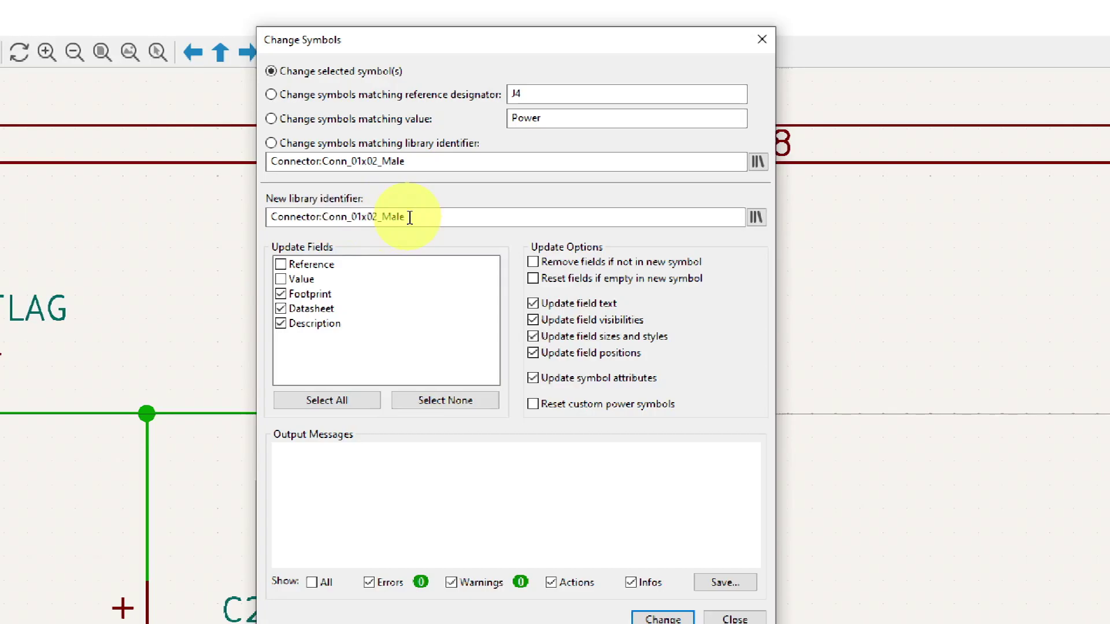
Step: Choose Connector:Conn_01x02_Pin from the symbol library as J4's new library identifier
click(764, 220)
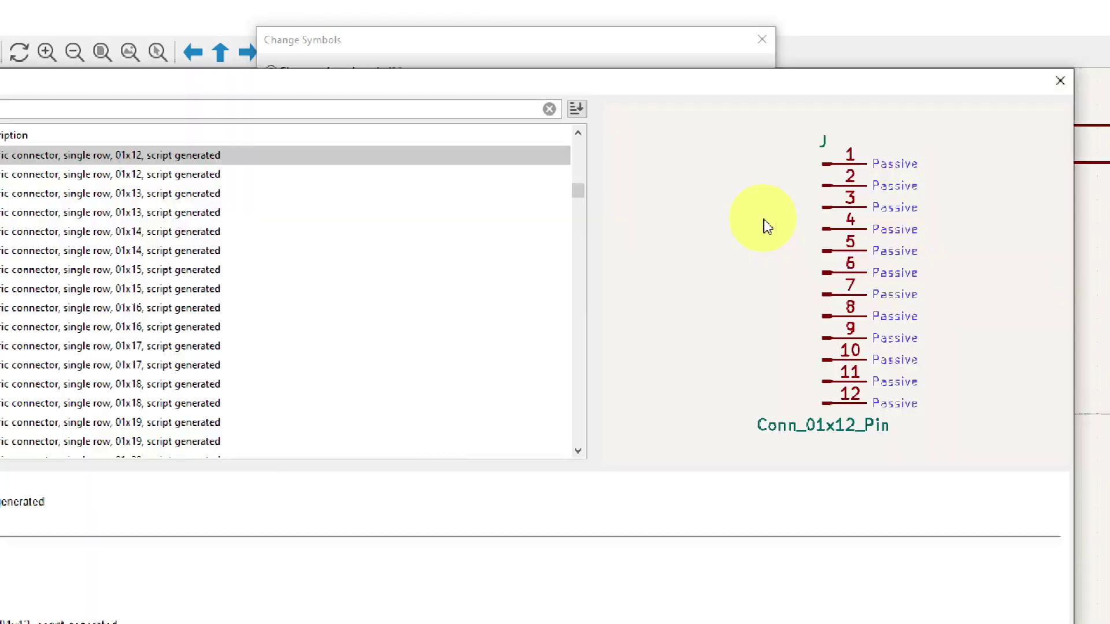
drag(385, 92, 776, 83)
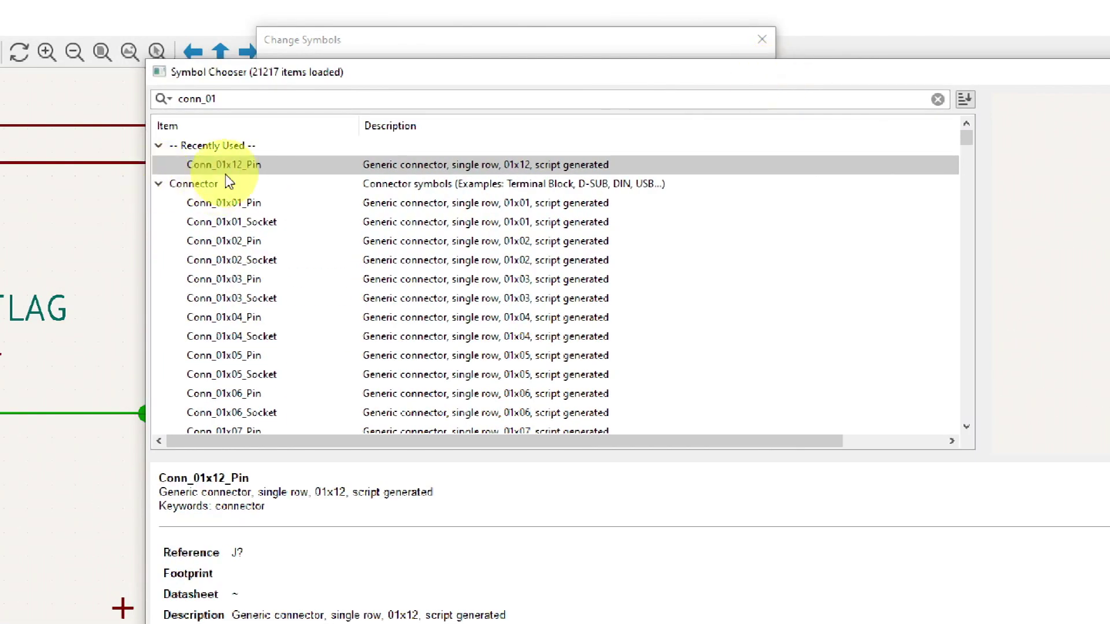
click(256, 244)
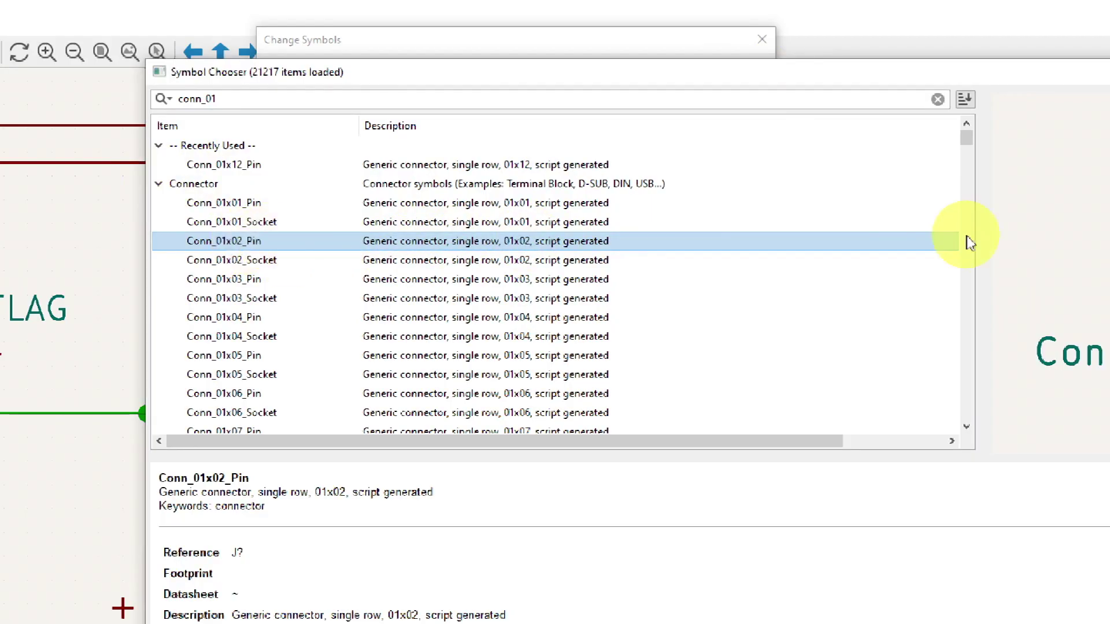
double_click(268, 243)
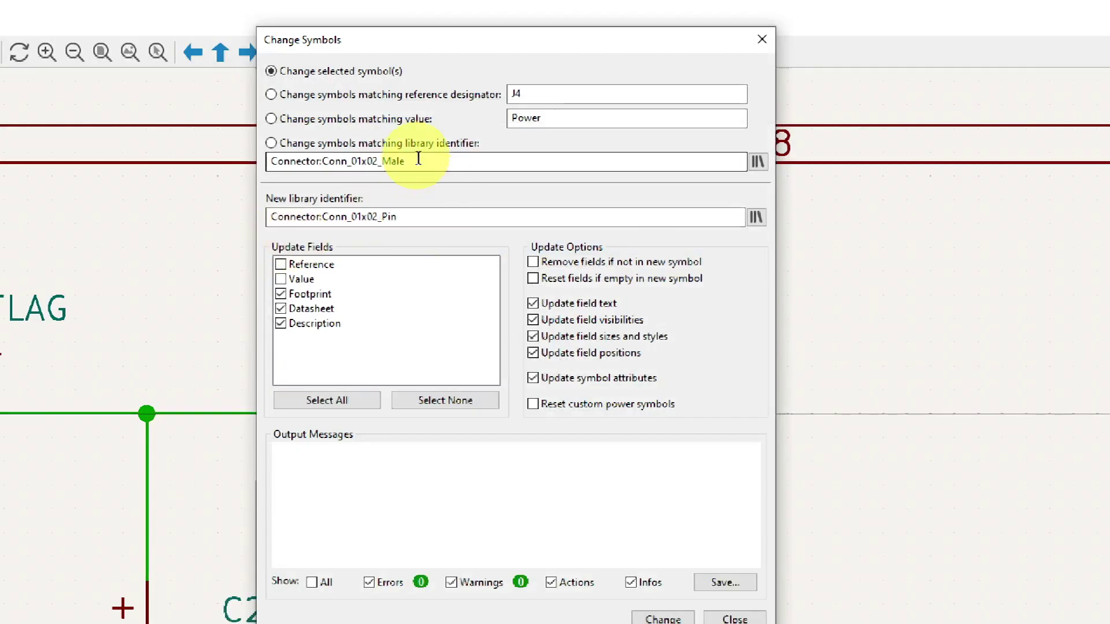
Step: Compare J4's old and new library identifiers, apply the symbol change and close the dialog
drag(429, 162, 279, 160)
drag(397, 216, 251, 226)
click(670, 616)
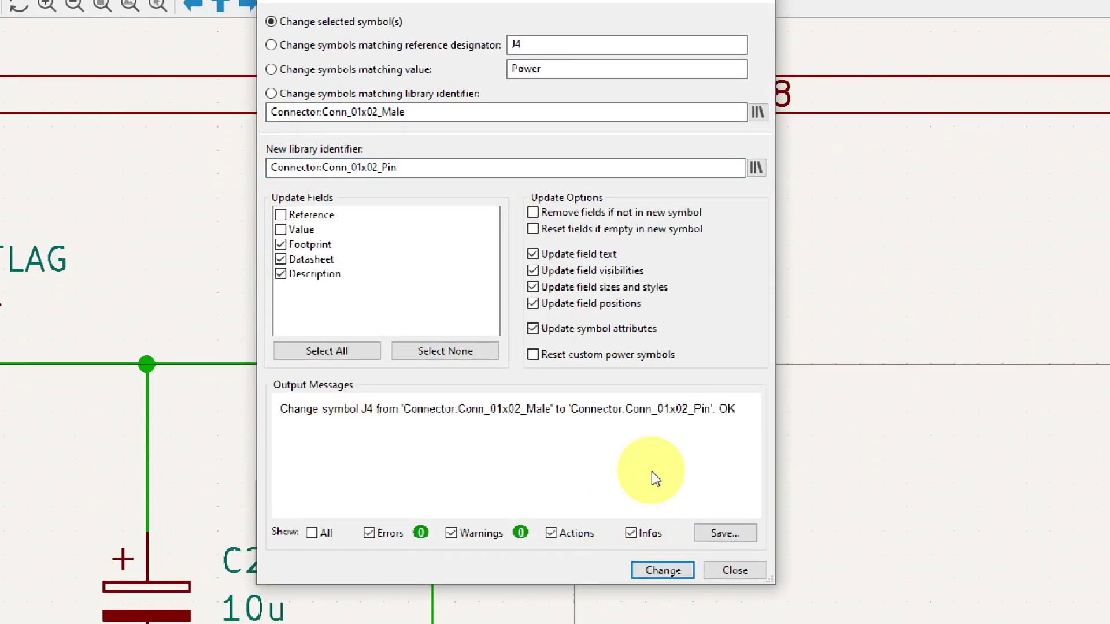
click(747, 576)
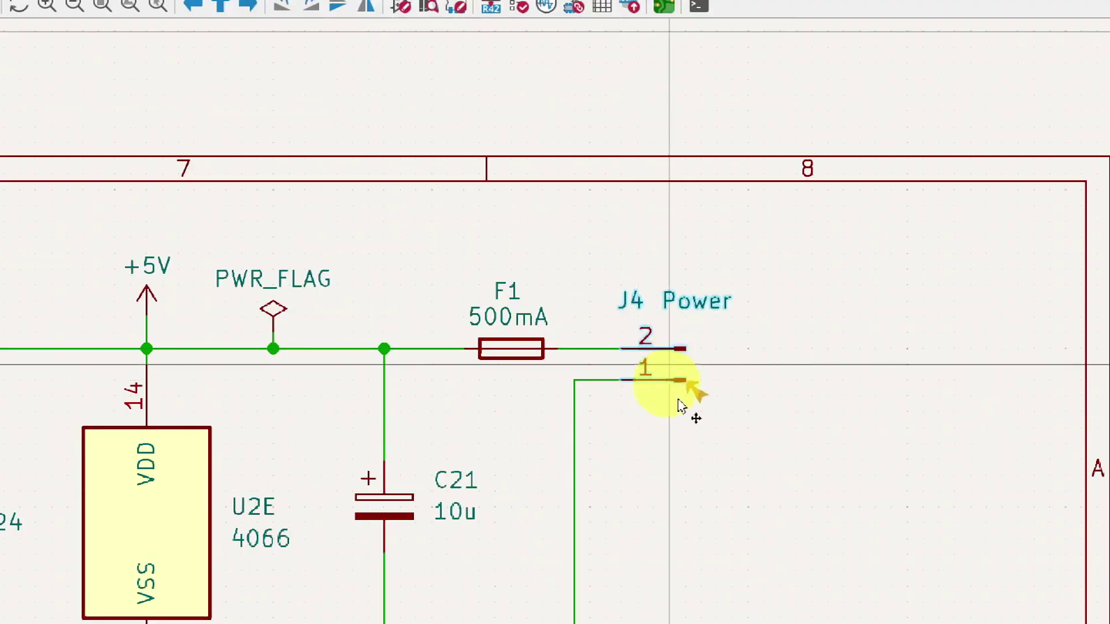
Step: Delete all old ERC markers, rerun the Electrical Rules Checker after J4's symbol change and close it
scroll(630, 454, down, 1)
scroll(630, 454, down, 5)
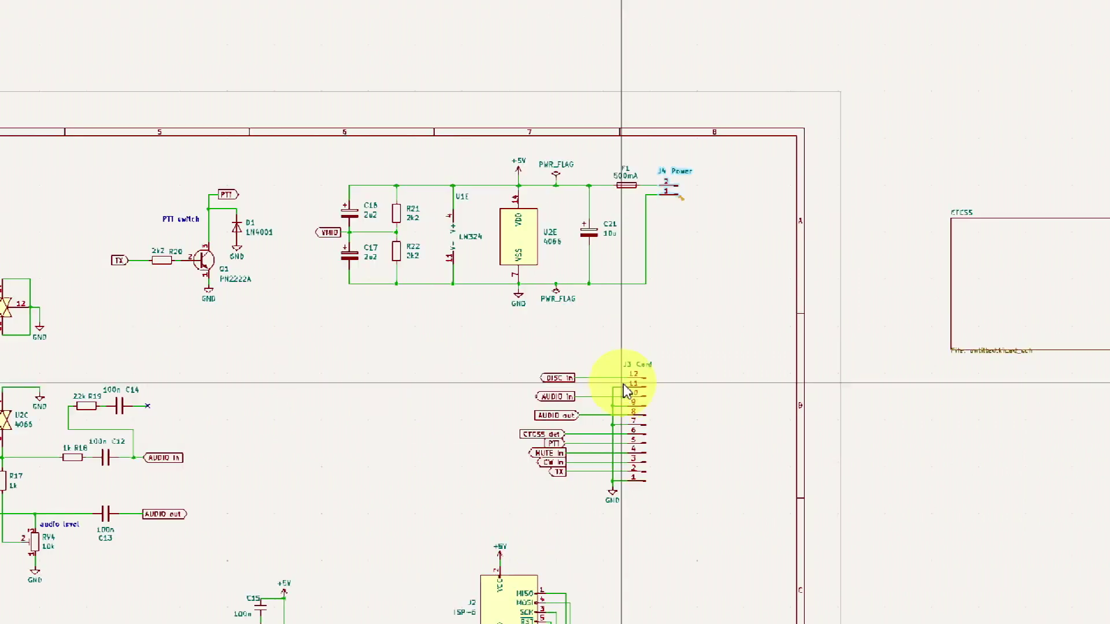
scroll(627, 391, up, 2)
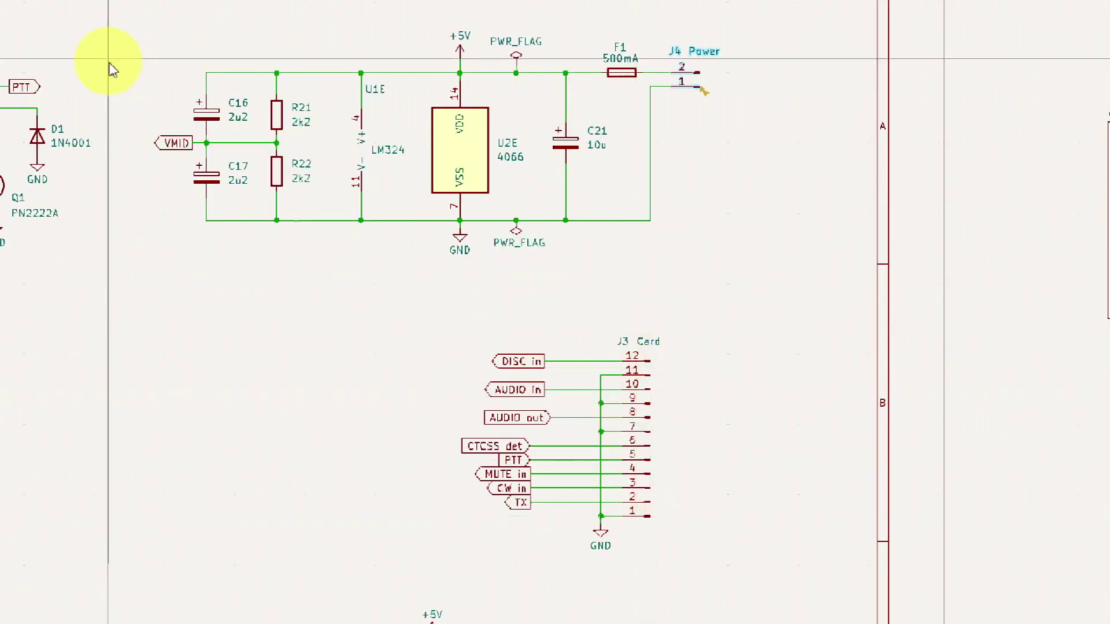
key(super+minus)
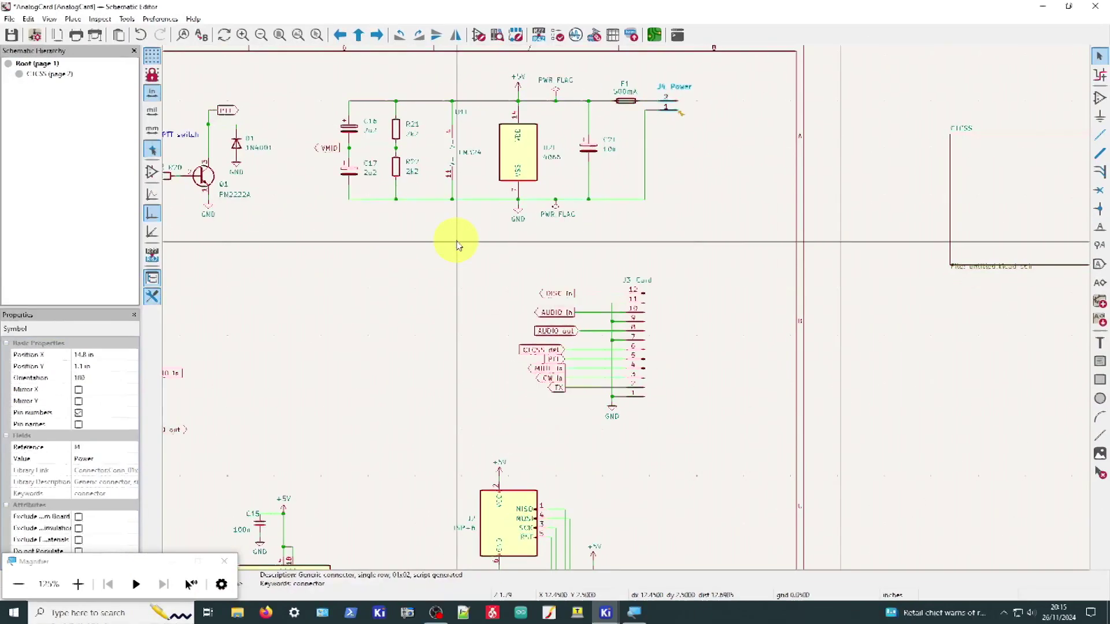
click(101, 19)
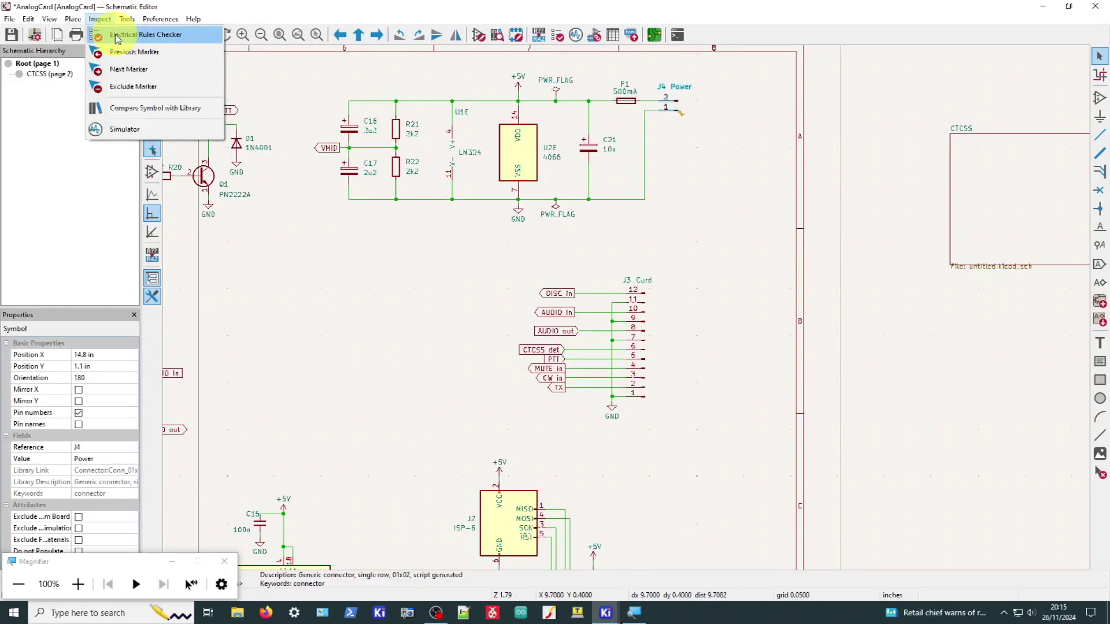
click(118, 35)
click(432, 312)
click(639, 315)
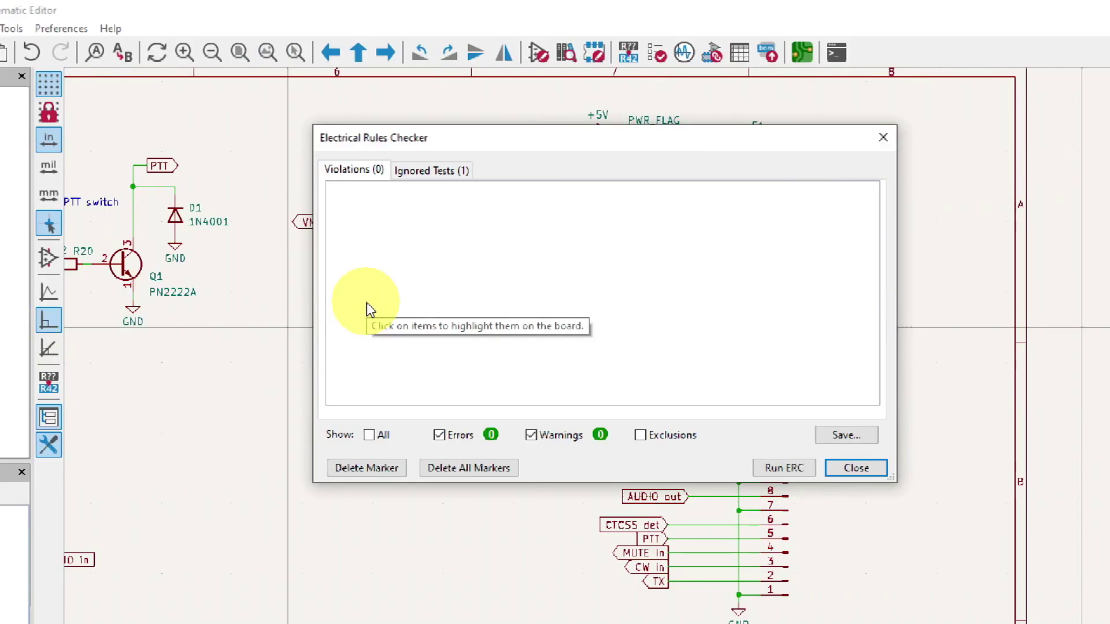
click(855, 469)
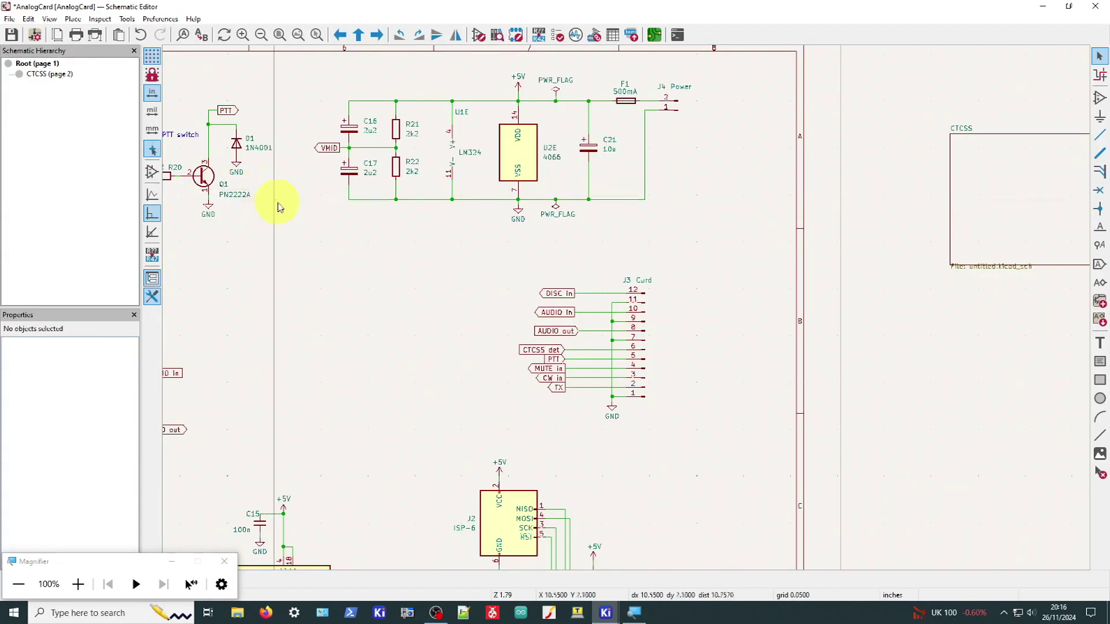
Step: Save the AnalogCard schematic and check the KiCad version shown in its title block
scroll(204, 223, down, 3)
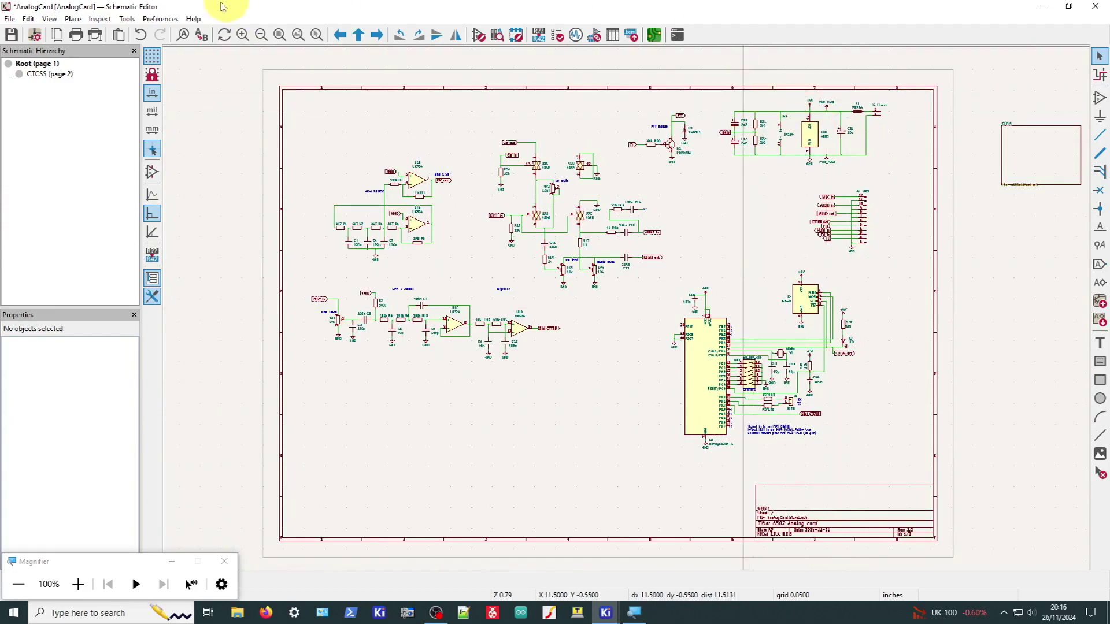
click(12, 37)
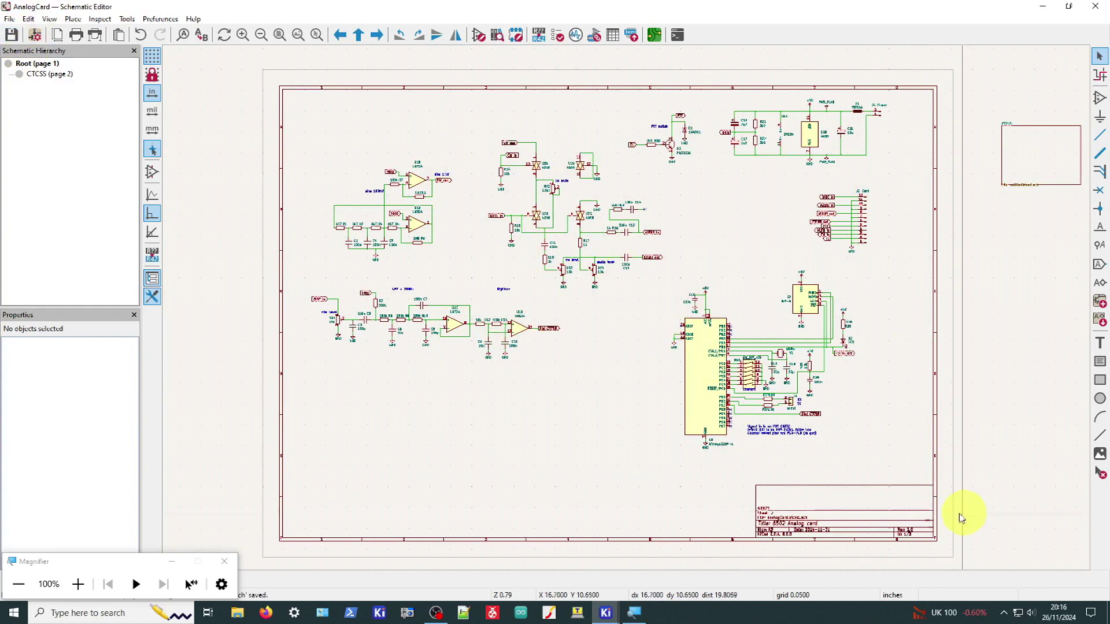
scroll(962, 513, up, 8)
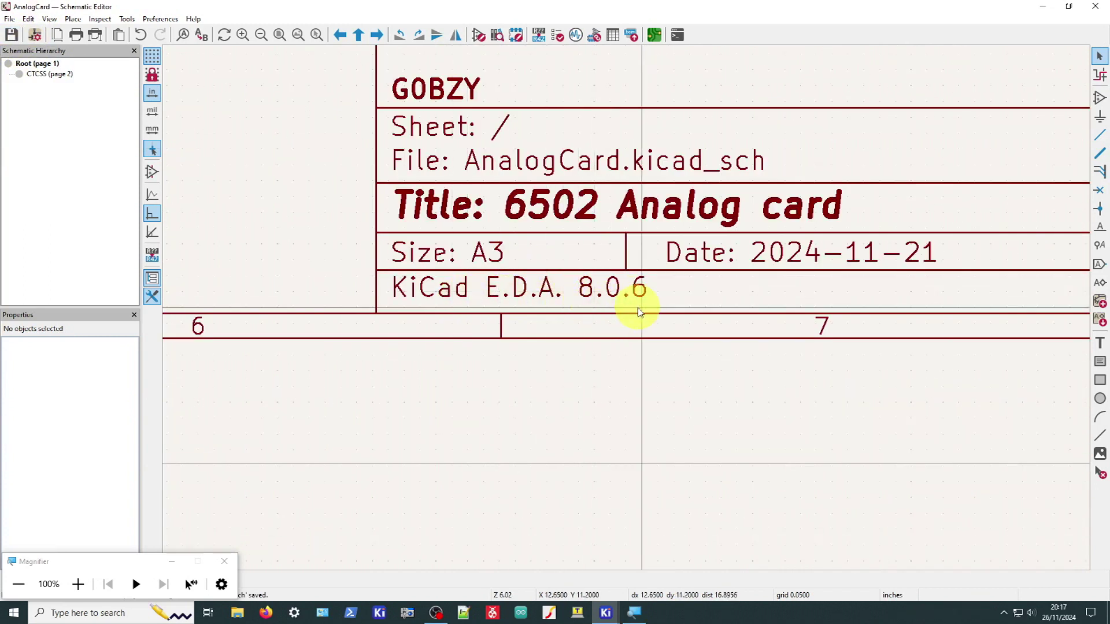
scroll(435, 126, down, 8)
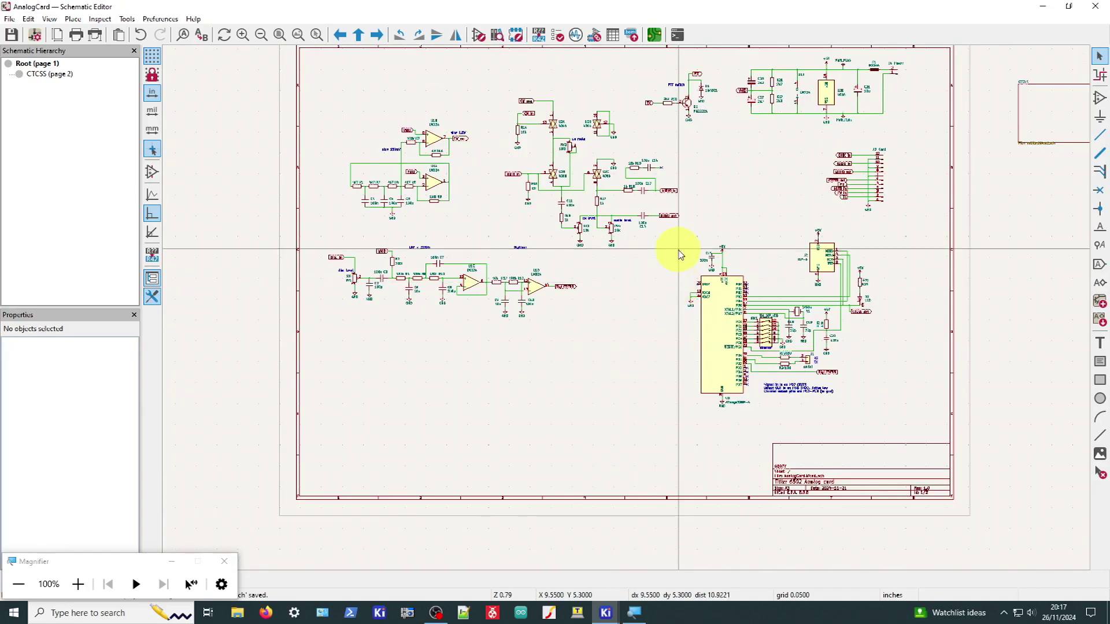
Step: Look over the saved schematic and switch to the PCB Editor to open its board
scroll(629, 309, up, 2)
scroll(629, 310, down, 4)
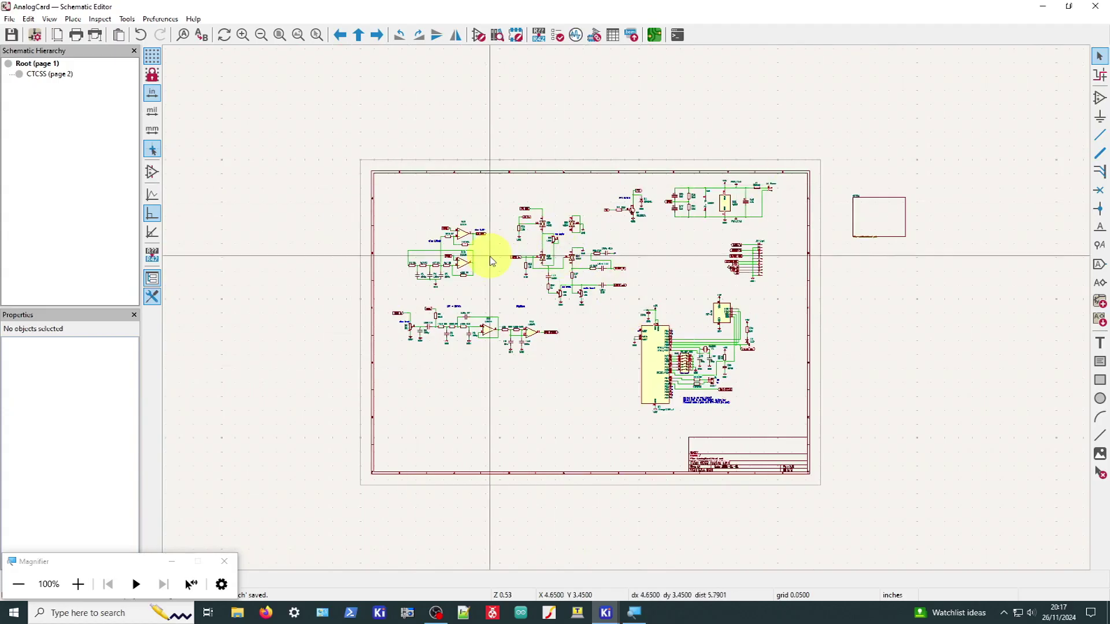
scroll(600, 367, up, 4)
scroll(629, 312, down, 4)
scroll(623, 309, up, 1)
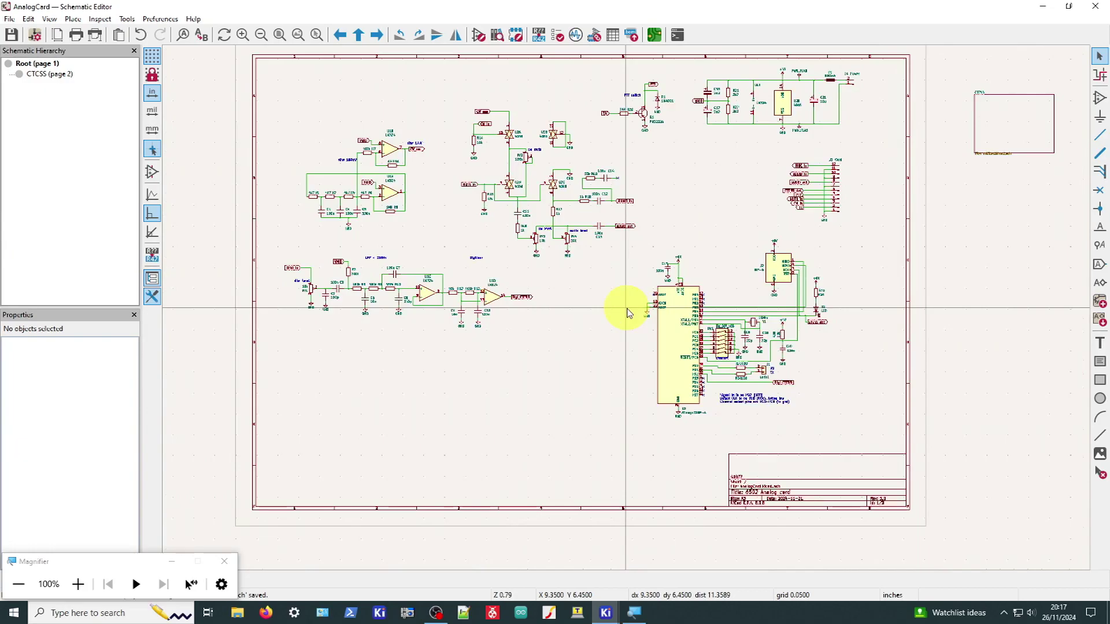
click(655, 37)
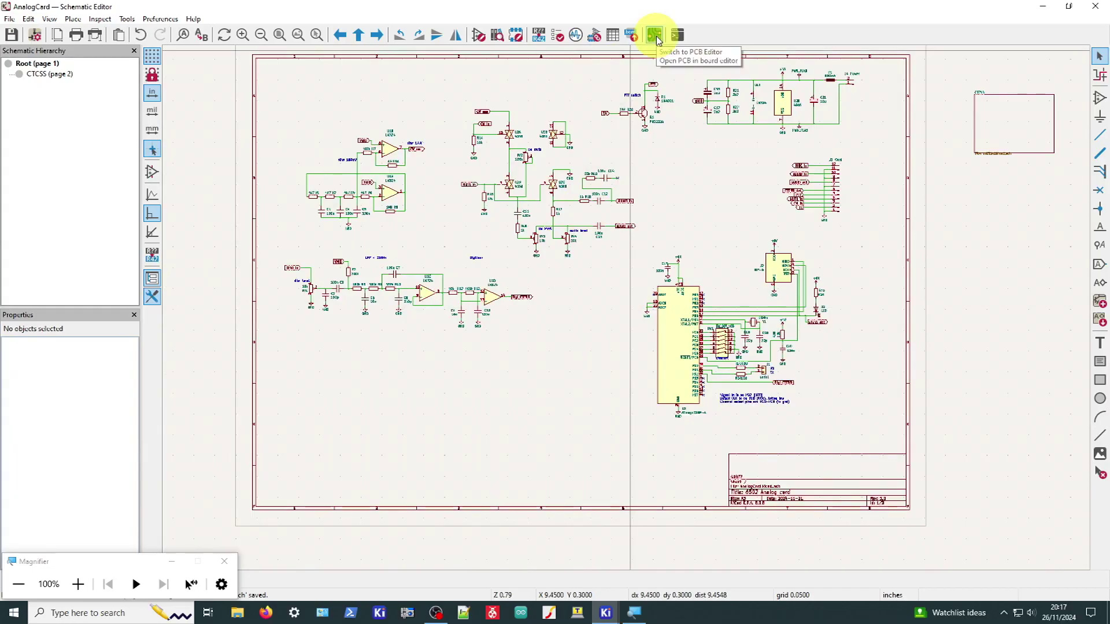